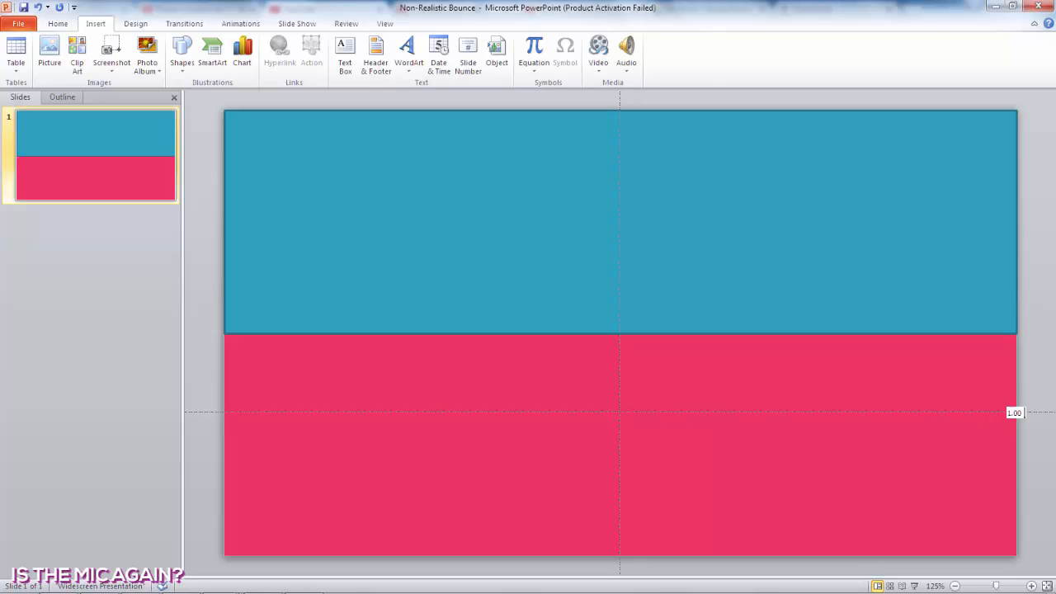
Extend the blue rectangle's lower edge down to the horizontal guide, making it about 3.81" high.
{"action": "left_click", "coordinate": [693, 314]}
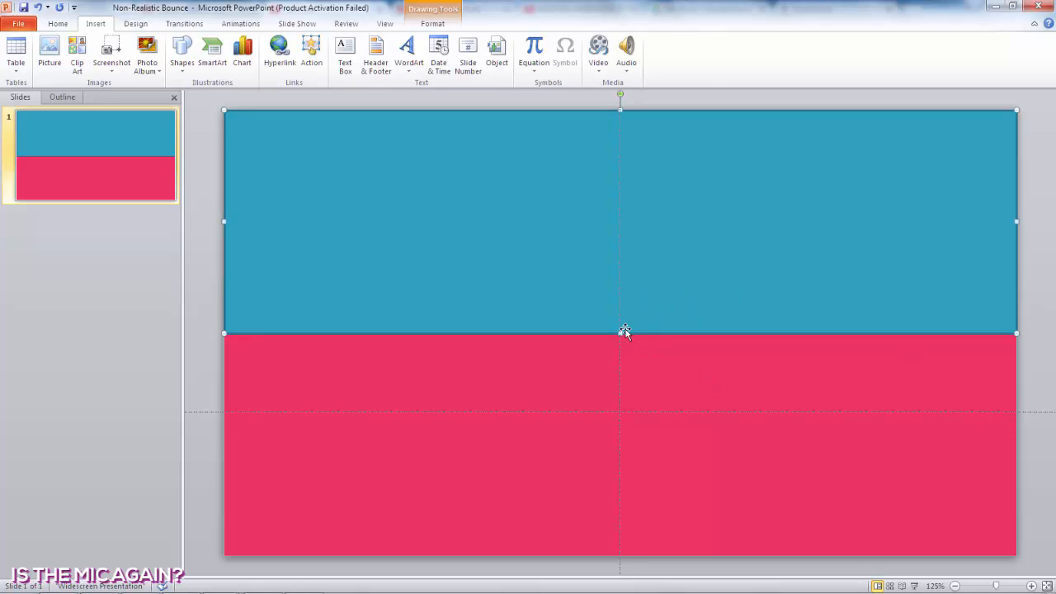
{"action": "left_click_drag", "start_coordinate": [621, 333], "coordinate": [623, 410]}
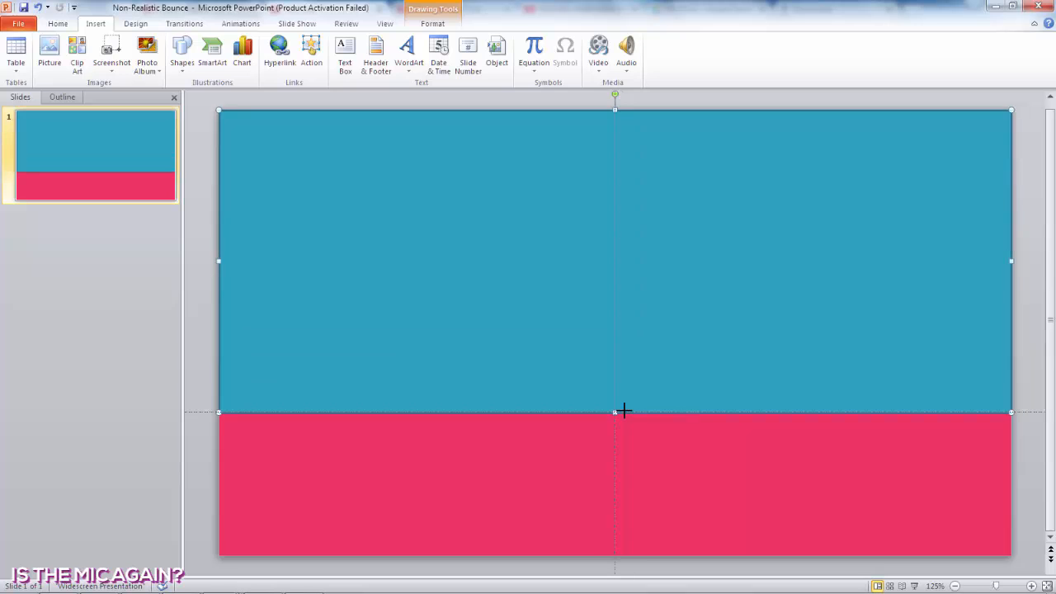
{"action": "left_click", "coordinate": [432, 23]}
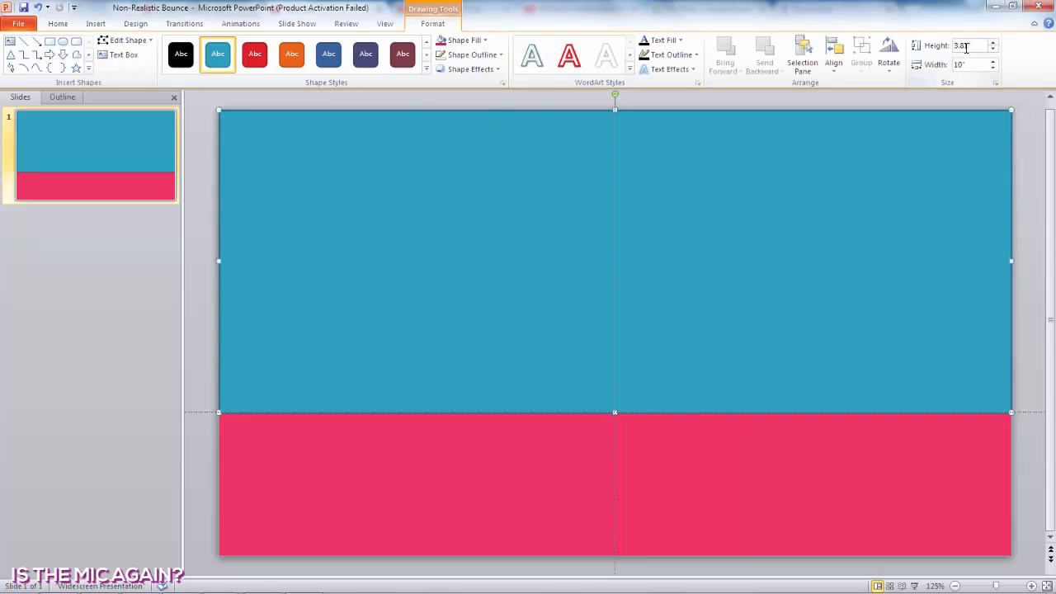
Give the rectangle a white outline and remove its fill.
{"action": "left_click", "coordinate": [470, 55]}
{"action": "left_click", "coordinate": [442, 82]}
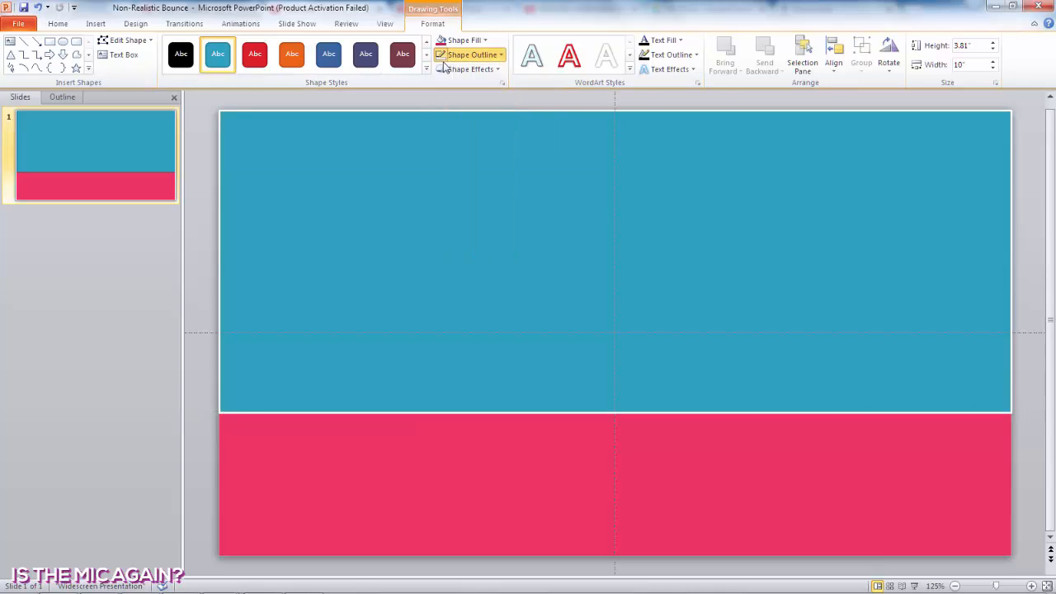
{"action": "left_click", "coordinate": [463, 39]}
{"action": "left_click", "coordinate": [482, 173]}
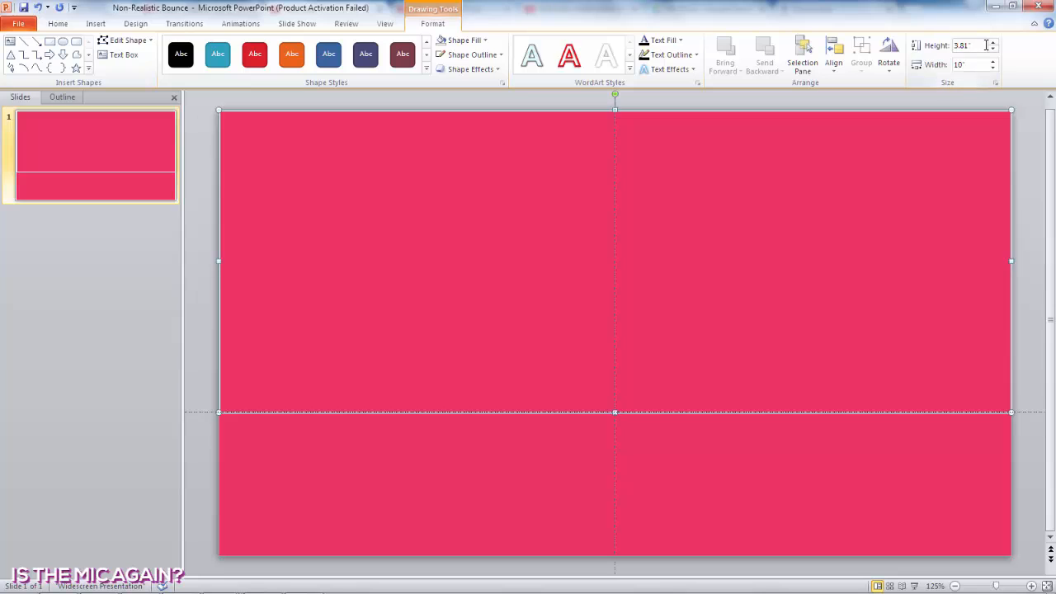
Check the rectangle's height, open the Calculator and place it beside the slide.
{"action": "left_click_drag", "start_coordinate": [982, 45], "coordinate": [955, 45]}
{"action": "key", "text": "super"}
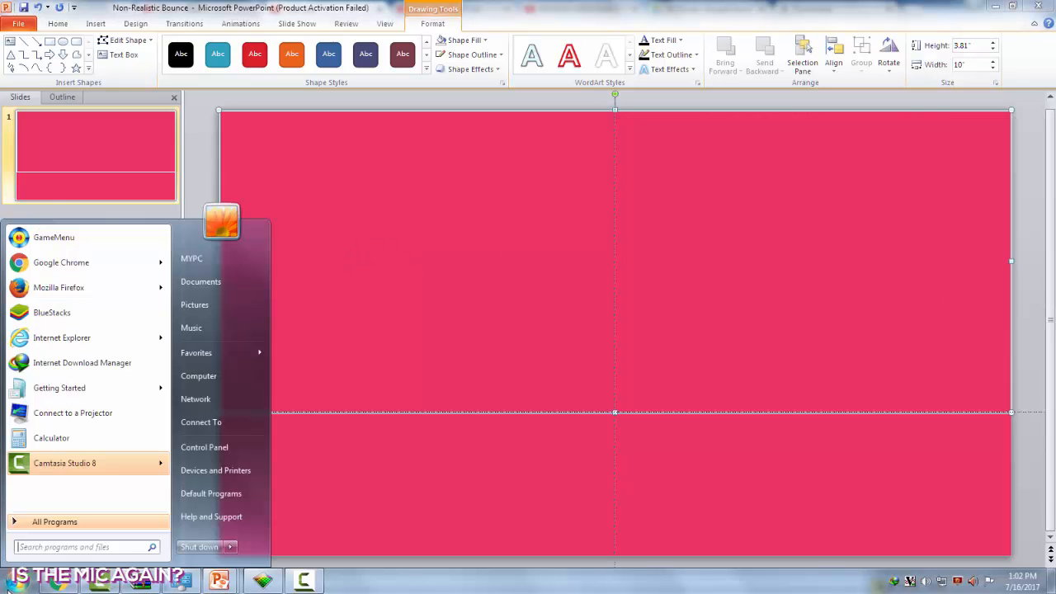
{"action": "type", "text": "calc"}
{"action": "key", "text": "Return"}
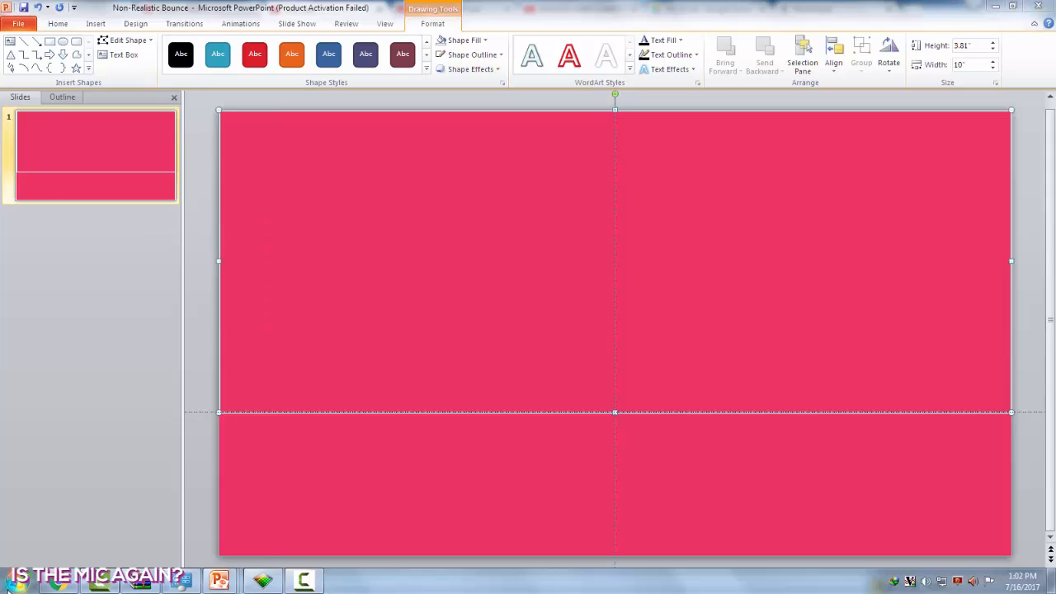
{"action": "left_click_drag", "start_coordinate": [120, 62], "coordinate": [106, 204]}
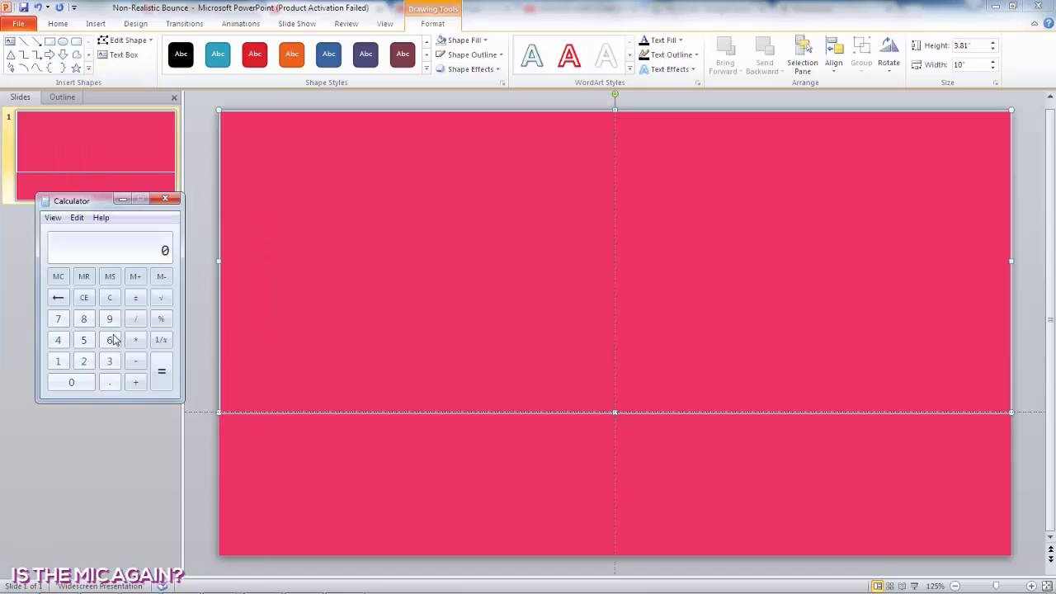
Divide the rectangle's height, 3.81, by 2 in the Calculator and return to the slide.
{"action": "left_click", "coordinate": [110, 363]}
{"action": "left_click", "coordinate": [83, 319]}
{"action": "left_click", "coordinate": [58, 298]}
{"action": "left_click", "coordinate": [110, 382]}
{"action": "left_click", "coordinate": [83, 318]}
{"action": "left_click", "coordinate": [58, 361]}
{"action": "left_click", "coordinate": [135, 319]}
{"action": "left_click", "coordinate": [83, 361]}
{"action": "left_click", "coordinate": [162, 380]}
{"action": "left_click", "coordinate": [440, 445]}
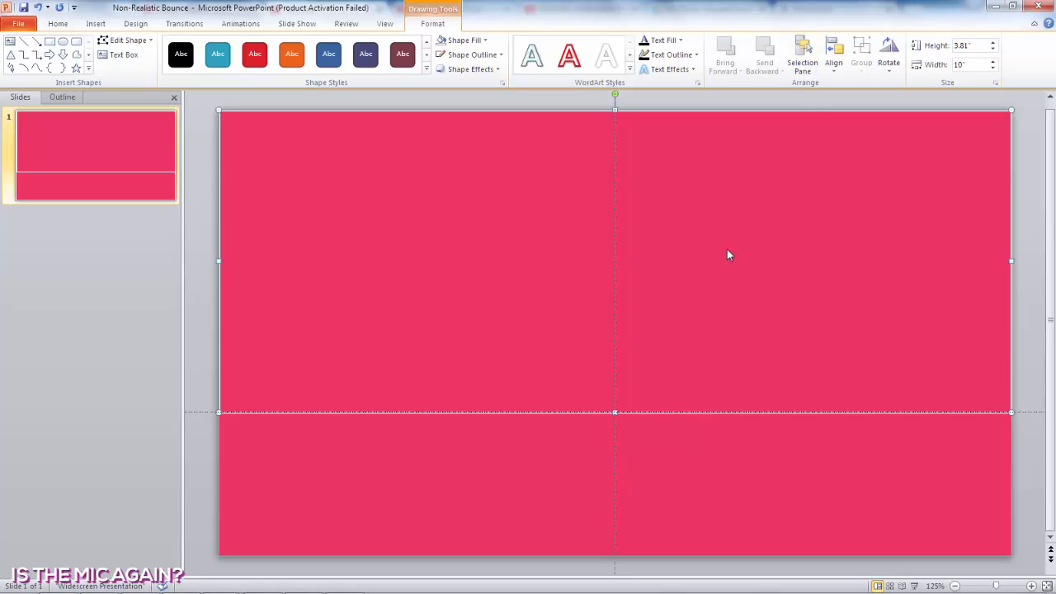
Duplicate the outlined rectangle and align the copy to the slide's horizontal centre and top.
{"action": "key", "text": "ctrl+d"}
{"action": "left_click", "coordinate": [835, 64]}
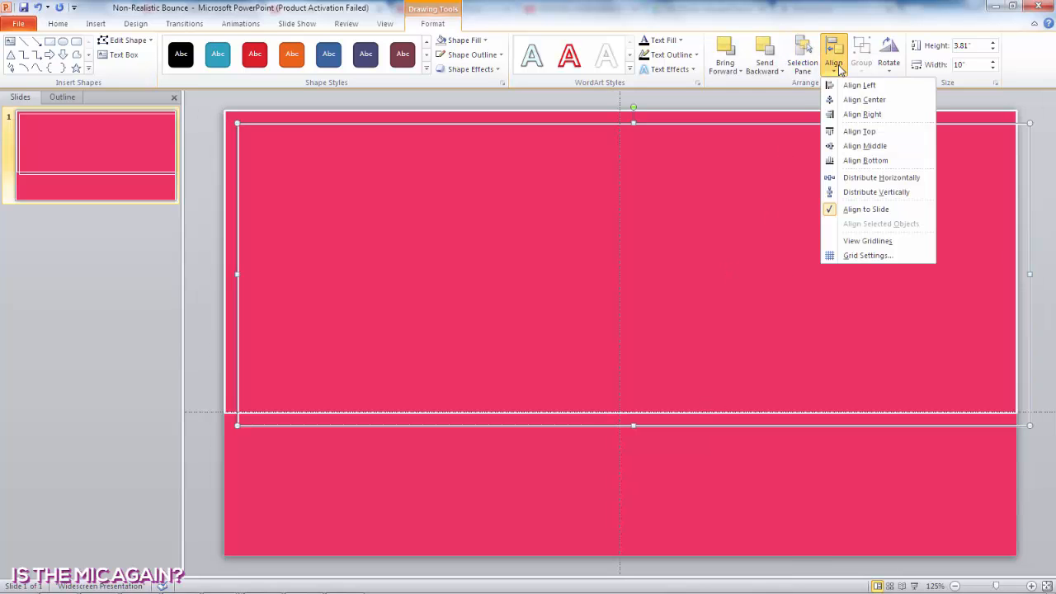
{"action": "left_click", "coordinate": [858, 99]}
{"action": "left_click", "coordinate": [834, 58]}
{"action": "left_click", "coordinate": [862, 133]}
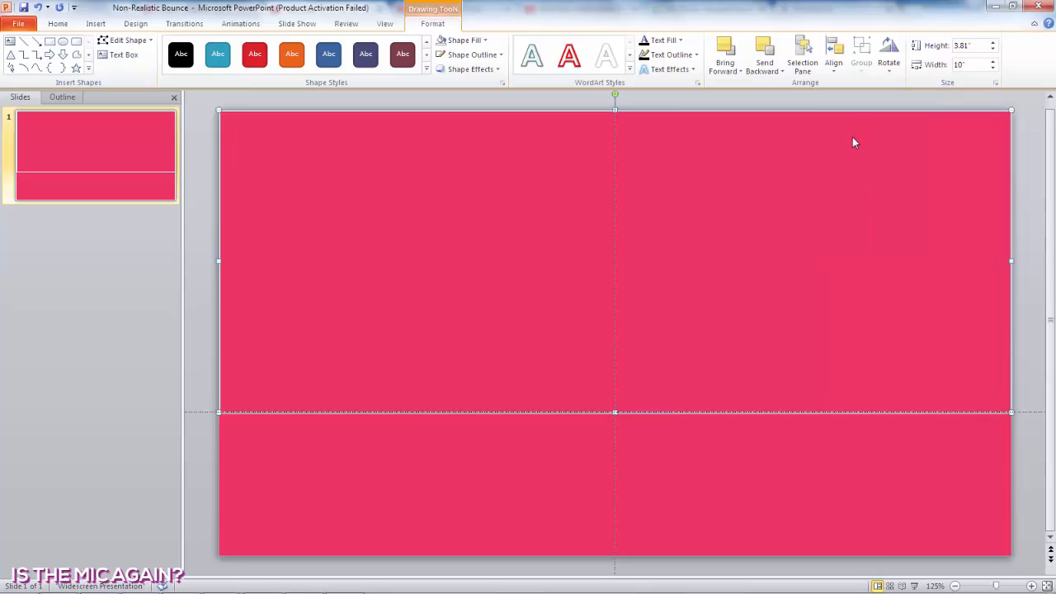
Set the duplicate rectangle's height to half the original, 1.91", and deselect it.
{"action": "left_click", "coordinate": [344, 581]}
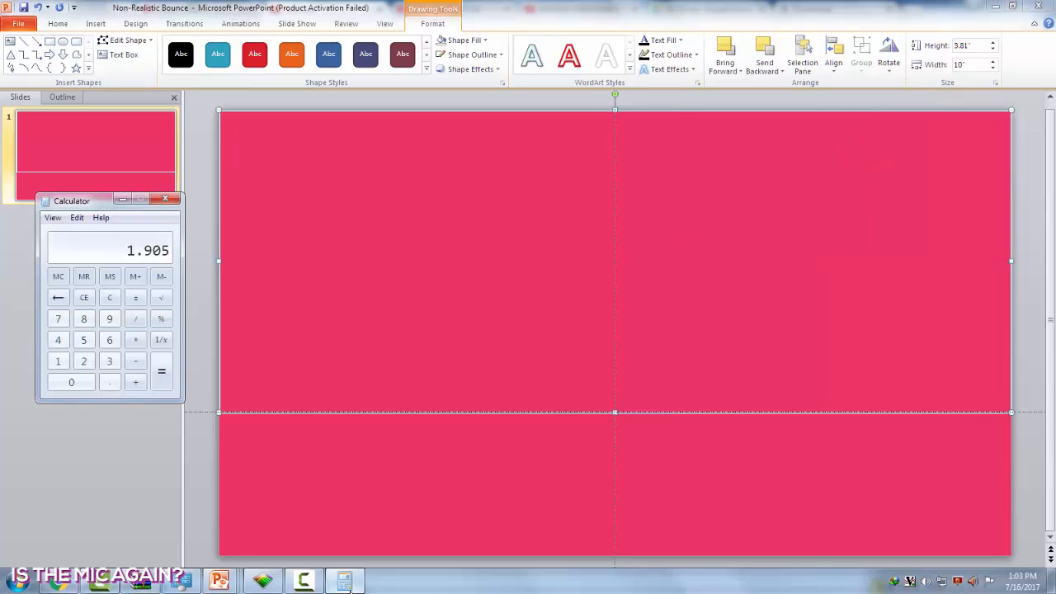
{"action": "left_click", "coordinate": [344, 582]}
{"action": "left_click", "coordinate": [971, 46]}
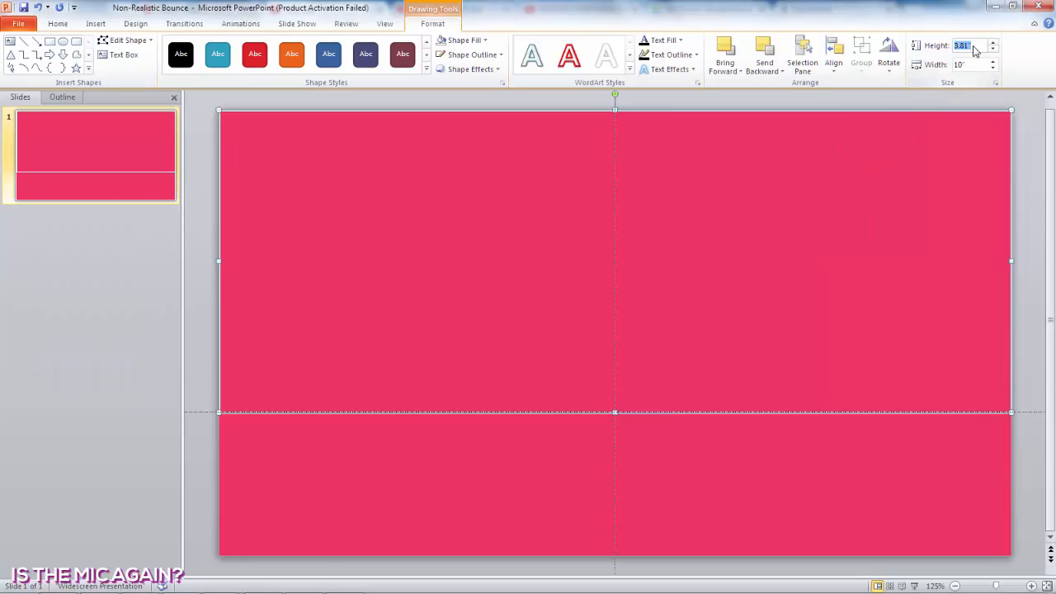
{"action": "key", "text": "BackSpace"}
{"action": "key", "text": "Return"}
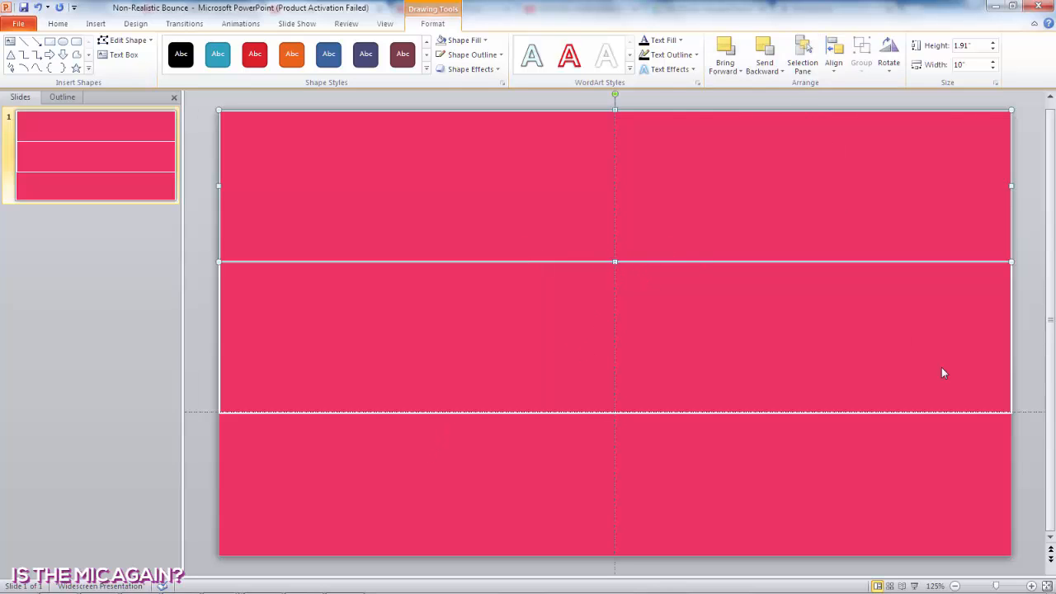
{"action": "left_click", "coordinate": [1028, 468]}
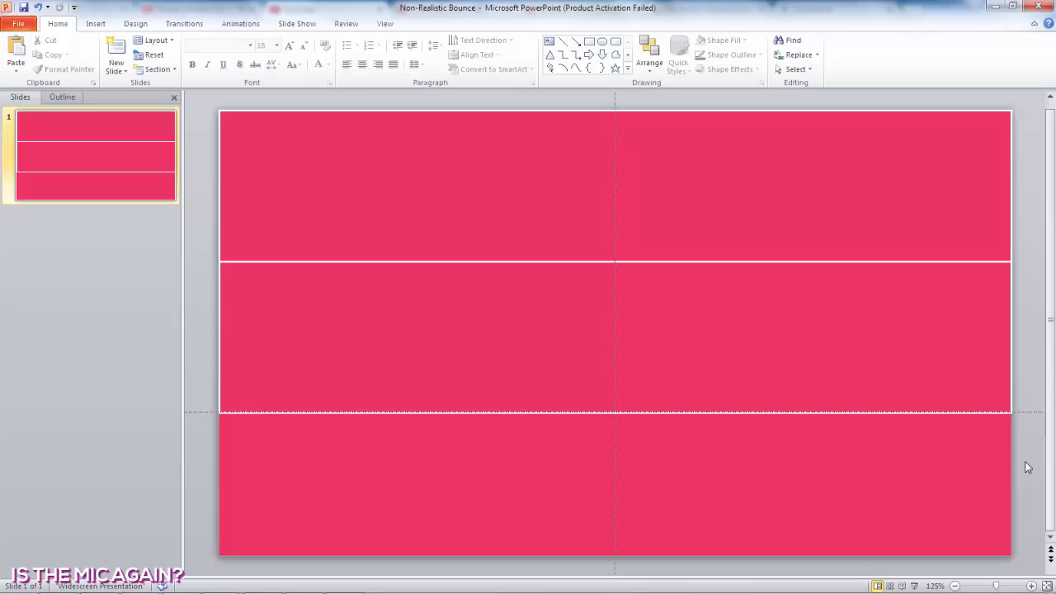
Duplicate the half-height rectangle and align the copy to the slide's left and top edges.
{"action": "left_click", "coordinate": [335, 266]}
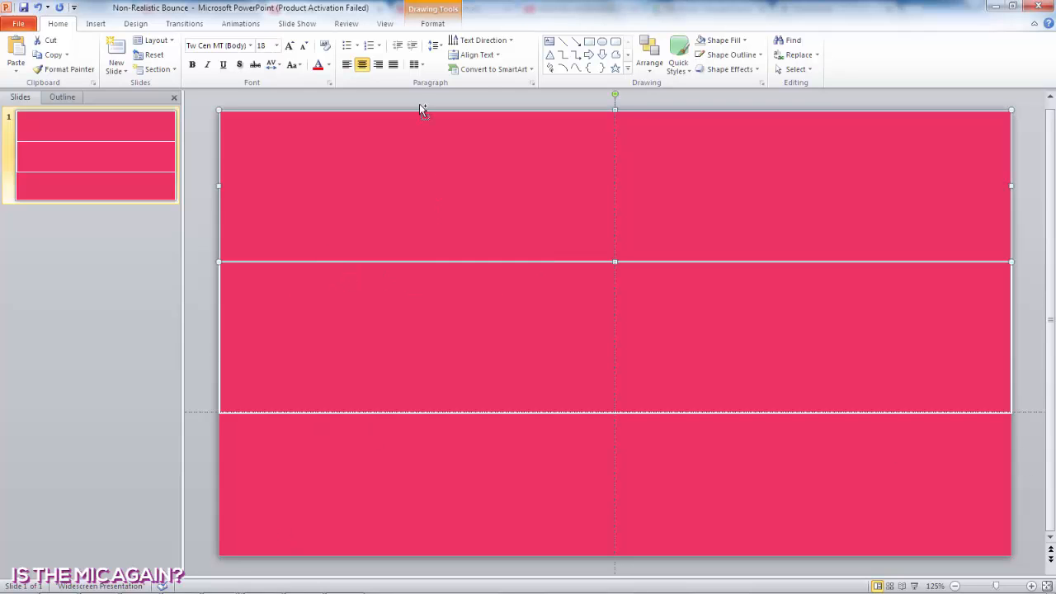
{"action": "key", "text": "ctrl+d"}
{"action": "left_click", "coordinate": [431, 24]}
{"action": "left_click", "coordinate": [834, 59]}
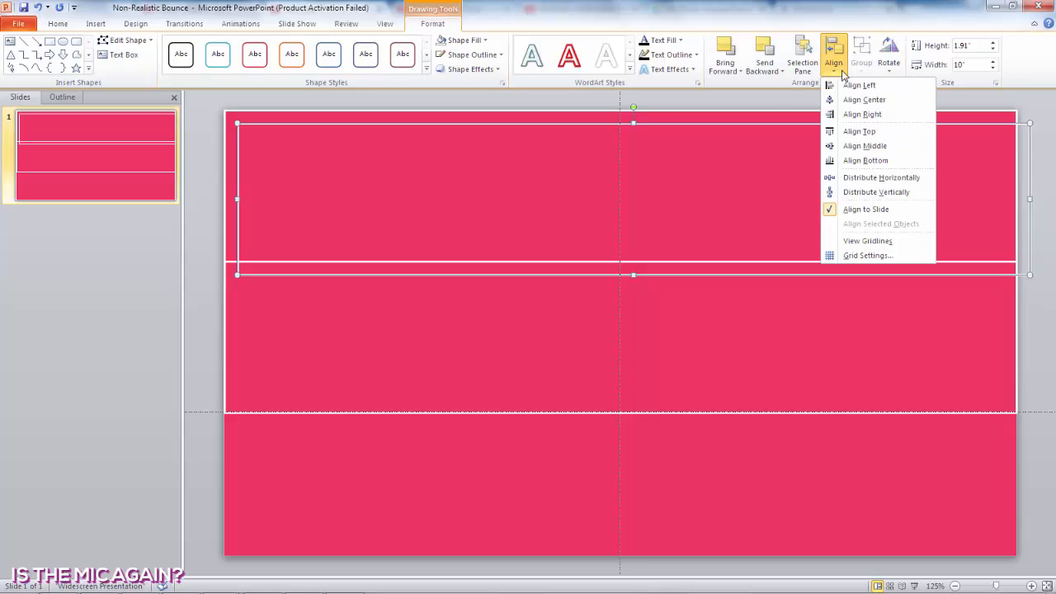
{"action": "left_click", "coordinate": [859, 83]}
{"action": "left_click", "coordinate": [834, 59]}
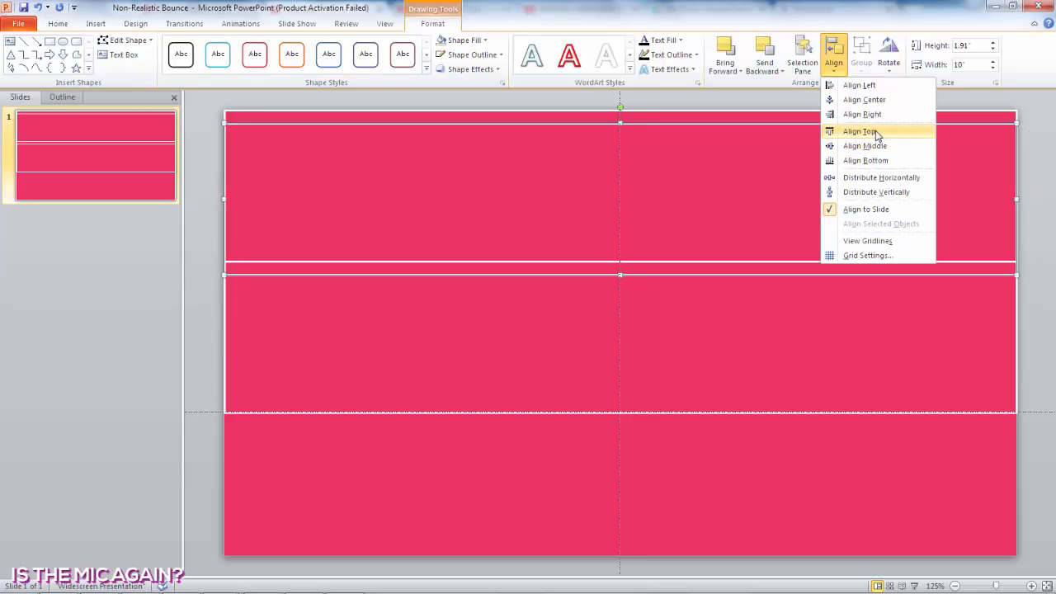
{"action": "left_click", "coordinate": [868, 128]}
Divide the previous Calculator result, 1.905, by 2 and return to the slide.
{"action": "left_click", "coordinate": [347, 582]}
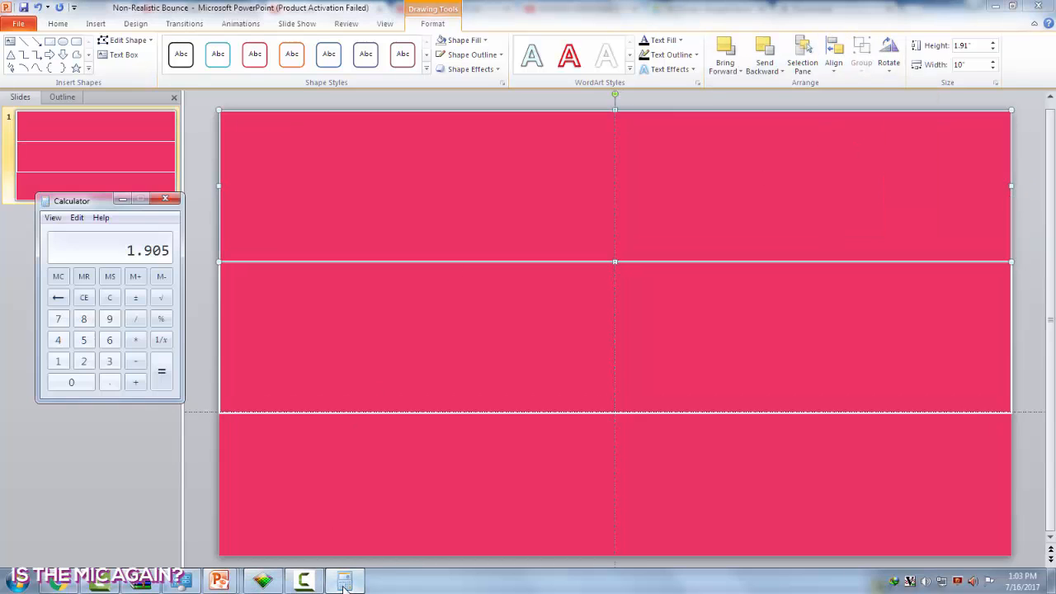
{"action": "left_click", "coordinate": [136, 319]}
{"action": "left_click", "coordinate": [83, 361]}
{"action": "left_click", "coordinate": [161, 375]}
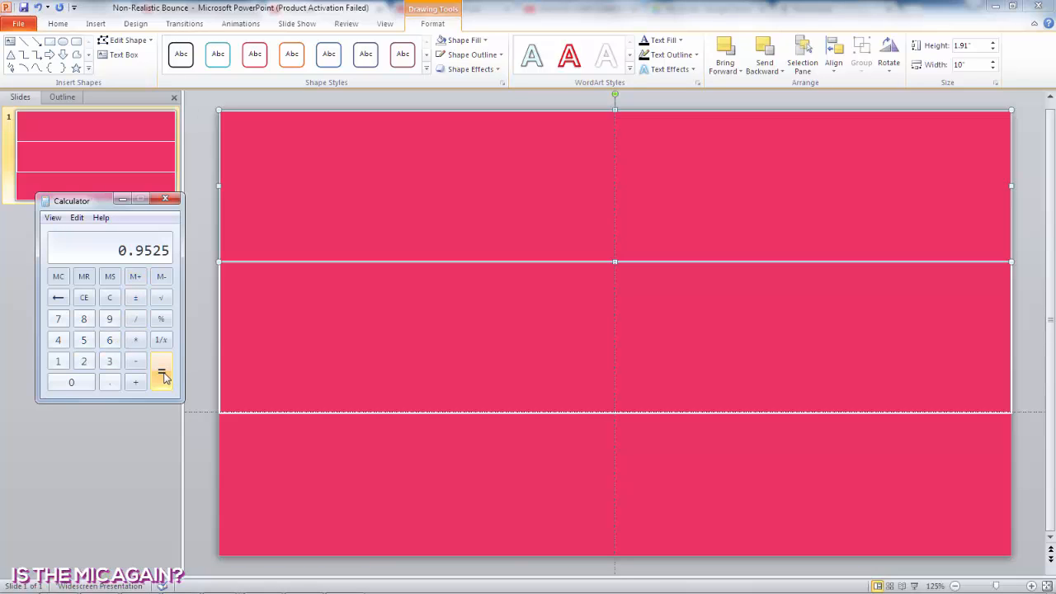
{"action": "left_click", "coordinate": [376, 322]}
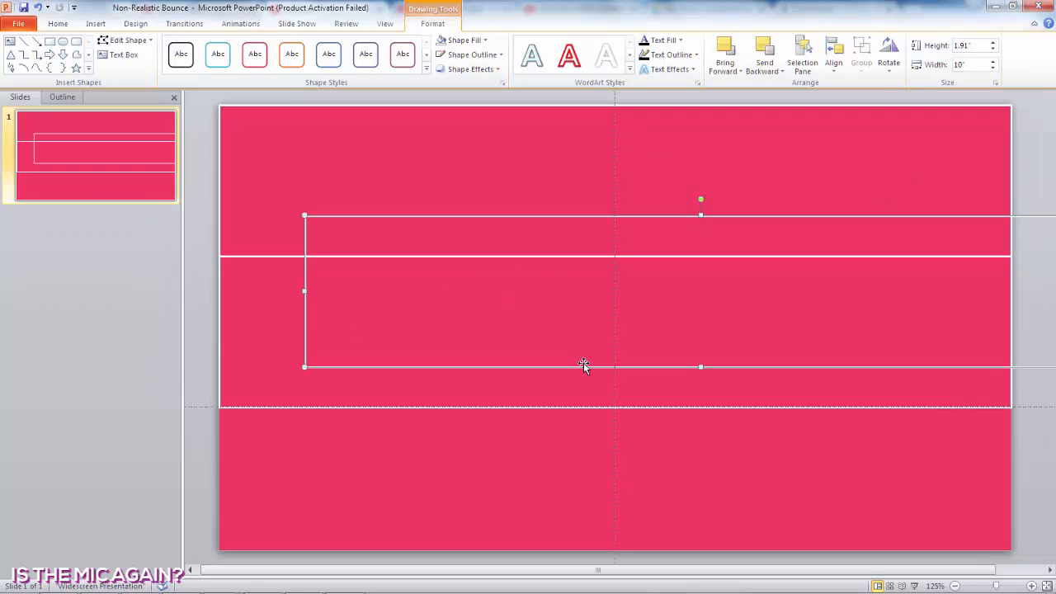
Set the newest rectangle copy's height to 0.925".
{"action": "left_click", "coordinate": [972, 47]}
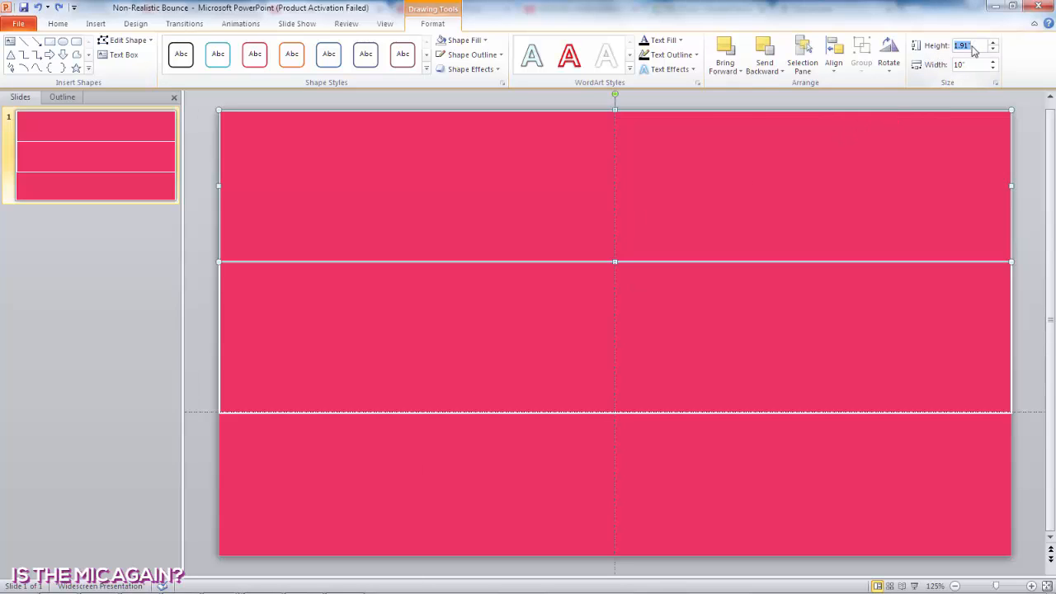
{"action": "type", "text": "0.925"}
{"action": "key", "text": "Return"}
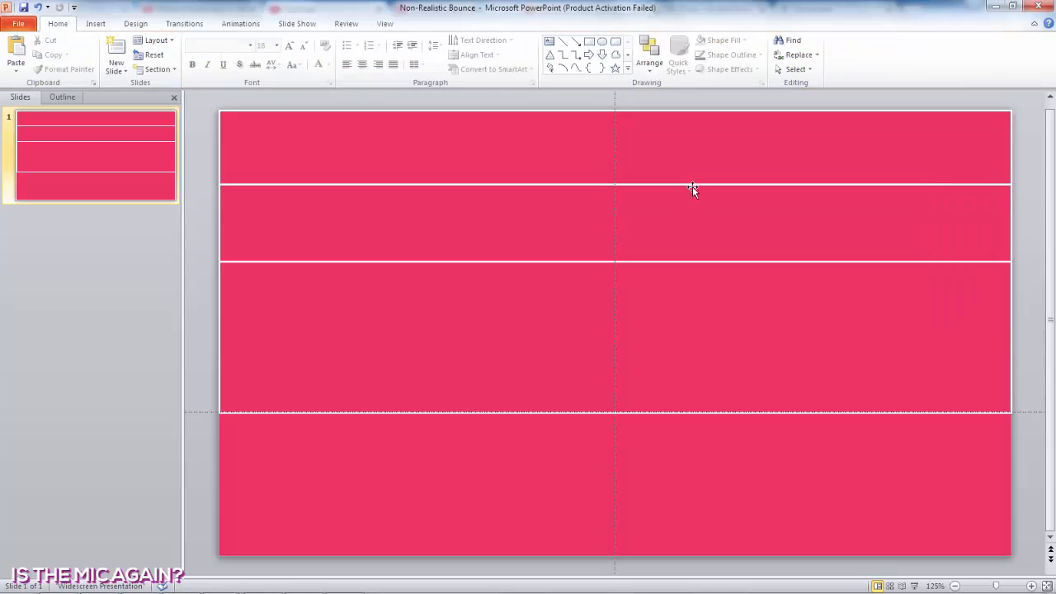
Halve the value again in the Calculator and set the next top-aligned rectangle copy's height to 0.47625".
{"action": "left_click", "coordinate": [352, 585]}
{"action": "left_click", "coordinate": [162, 374]}
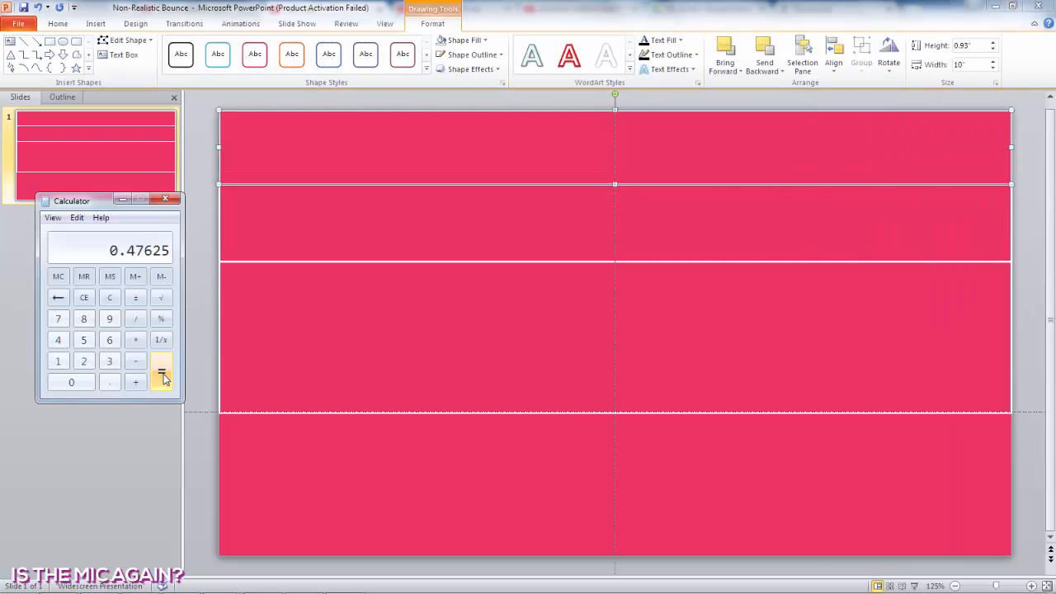
{"action": "left_click", "coordinate": [977, 47]}
{"action": "type", "text": ".7"}
{"action": "left_click", "coordinate": [346, 583]}
{"action": "left_click", "coordinate": [976, 47]}
{"action": "type", "text": ".47625"}
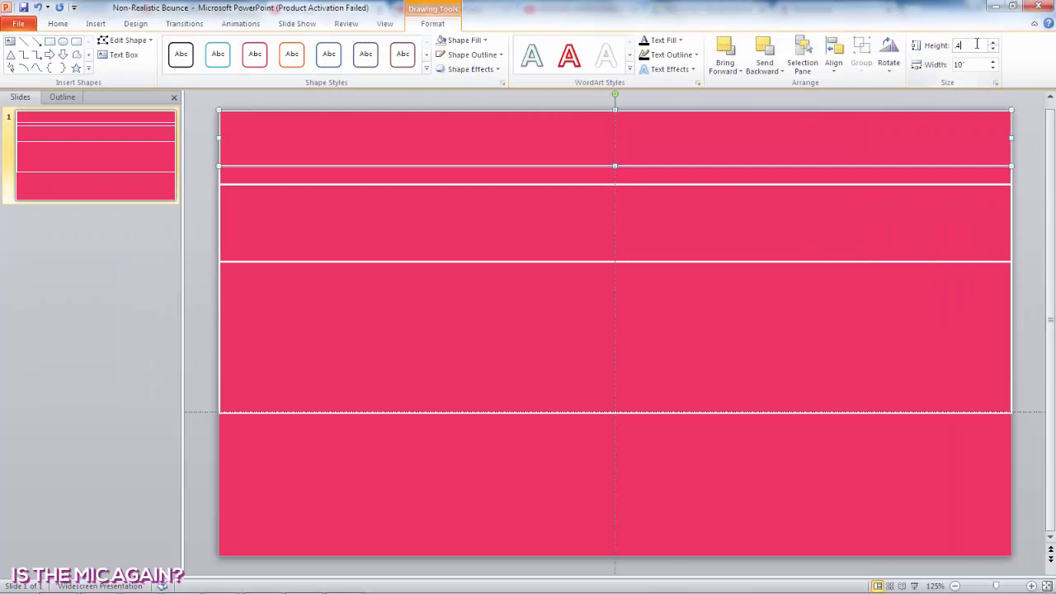
{"action": "key", "text": "Return"}
Select the topmost rectangle and divide 0.47625 by 2 in the Calculator.
{"action": "left_click", "coordinate": [1004, 180]}
{"action": "left_click", "coordinate": [1005, 136]}
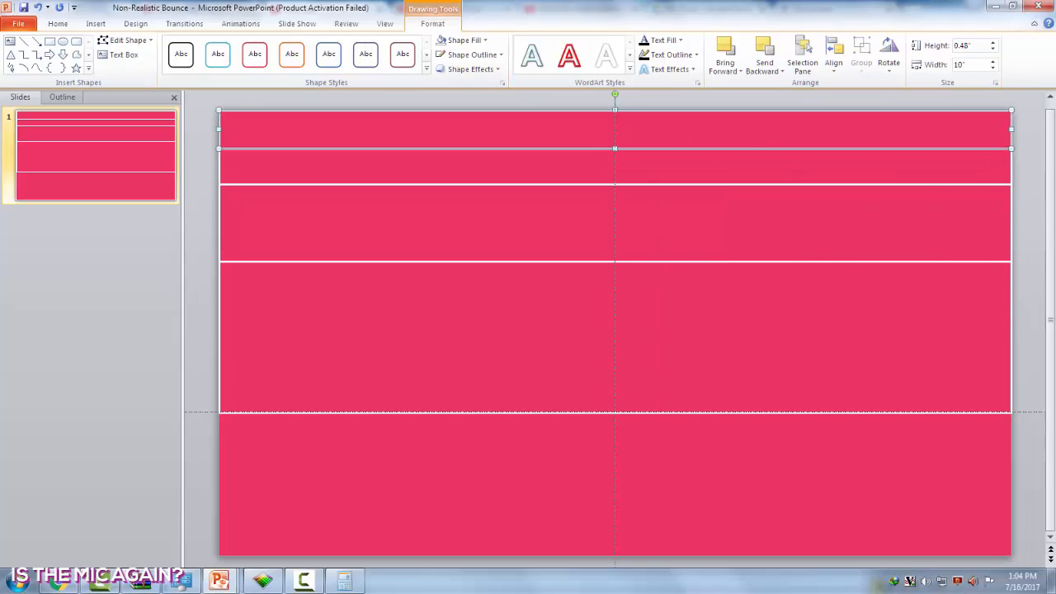
{"action": "left_click", "coordinate": [347, 584]}
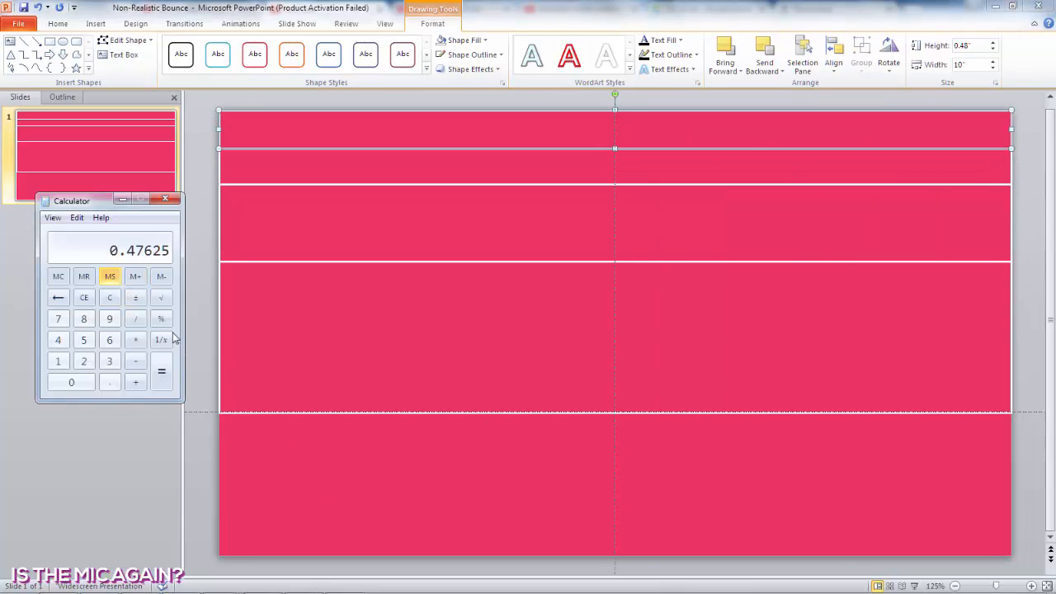
{"action": "left_click", "coordinate": [136, 319]}
{"action": "left_click", "coordinate": [83, 360]}
{"action": "left_click", "coordinate": [161, 370]}
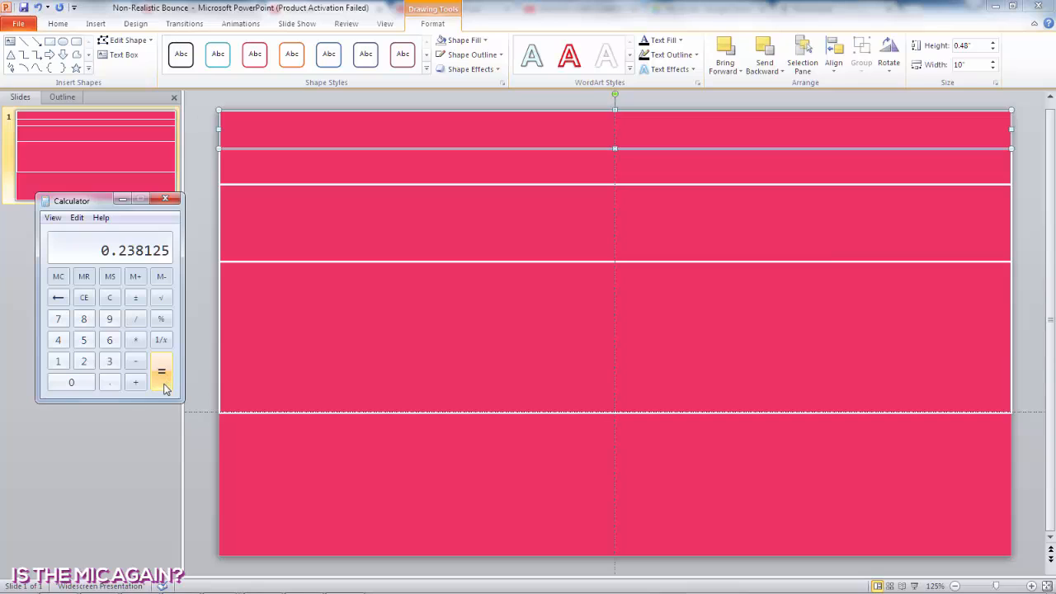
Set the smallest rectangle copy's height to 0.238" and deselect it.
{"action": "left_click", "coordinate": [979, 45]}
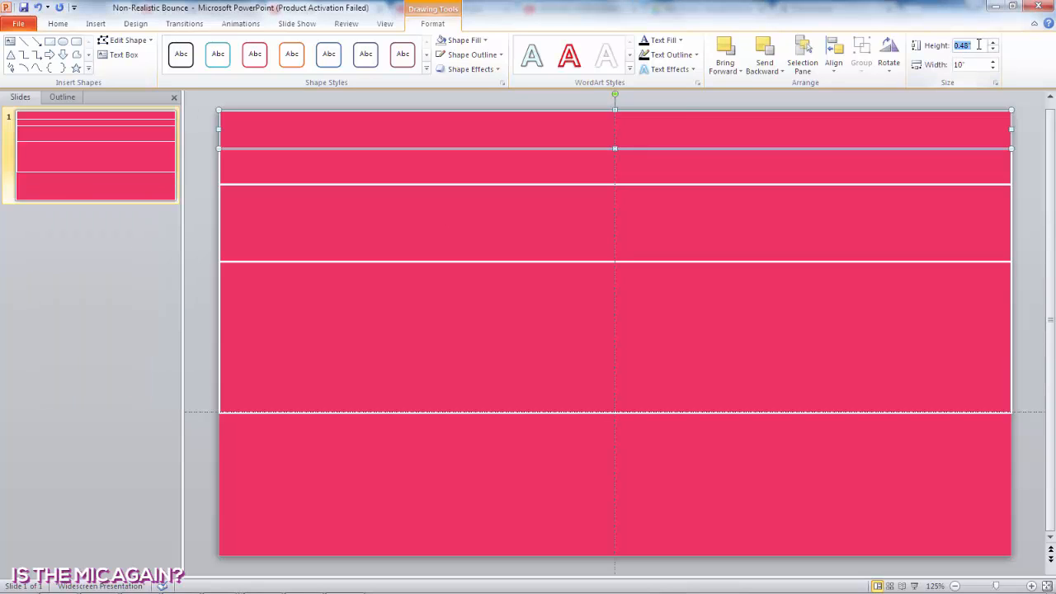
{"action": "type", "text": "0.238"}
{"action": "key", "text": "Return"}
{"action": "key", "text": "Escape"}
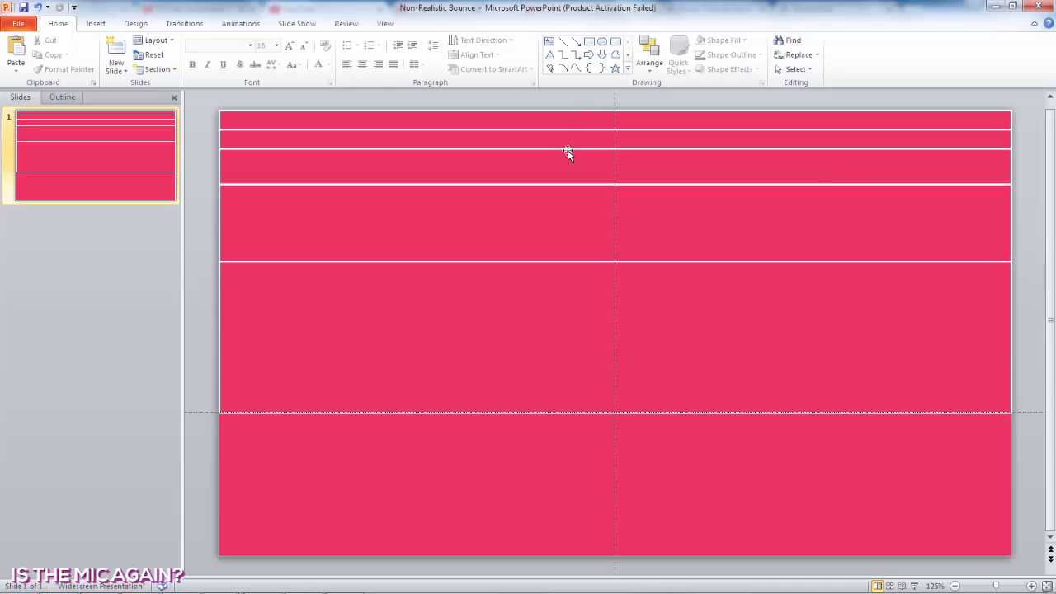
Select all the outlined rectangles, align their bottom edges with one another, and deselect them.
{"action": "mouse_move", "coordinate": [196, 104]}
{"action": "left_mouse_down"}
{"action": "mouse_move", "coordinate": [1040, 433]}
{"action": "mouse_move", "coordinate": [1032, 528]}
{"action": "left_mouse_up"}
{"action": "left_click", "coordinate": [433, 23]}
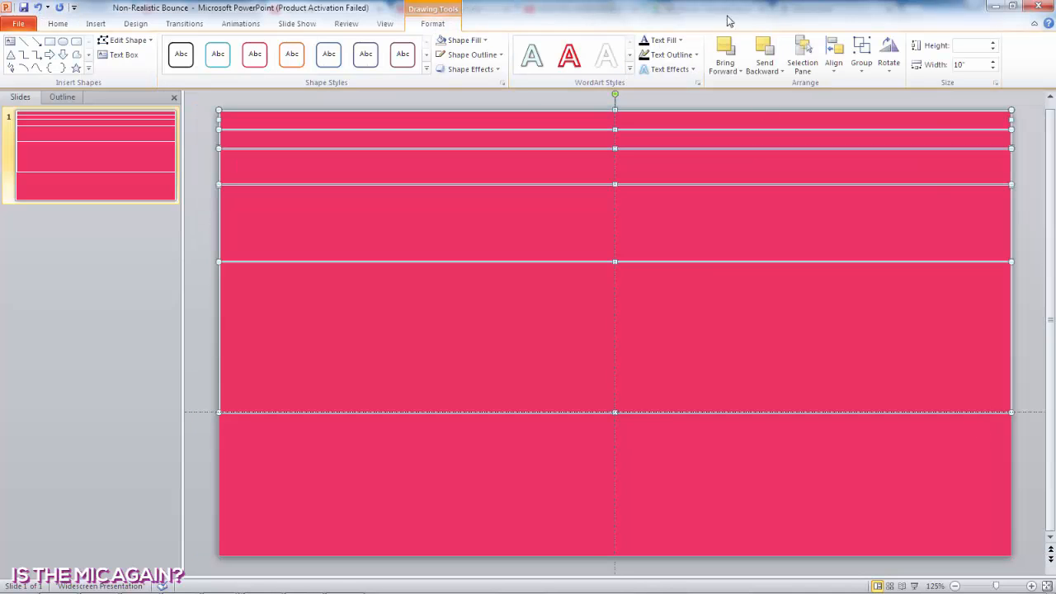
{"action": "left_click", "coordinate": [834, 56]}
{"action": "left_click", "coordinate": [868, 160]}
{"action": "left_click", "coordinate": [732, 477]}
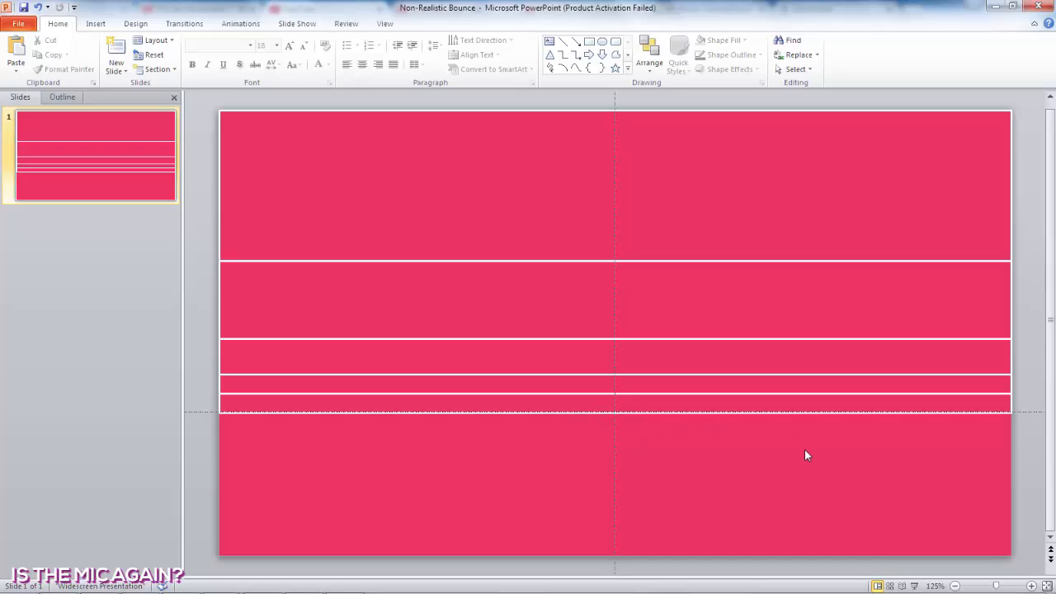
Set the outline transparency of all the rectangles to 75%.
{"action": "key", "text": "ctrl+a"}
{"action": "left_click", "coordinate": [433, 23]}
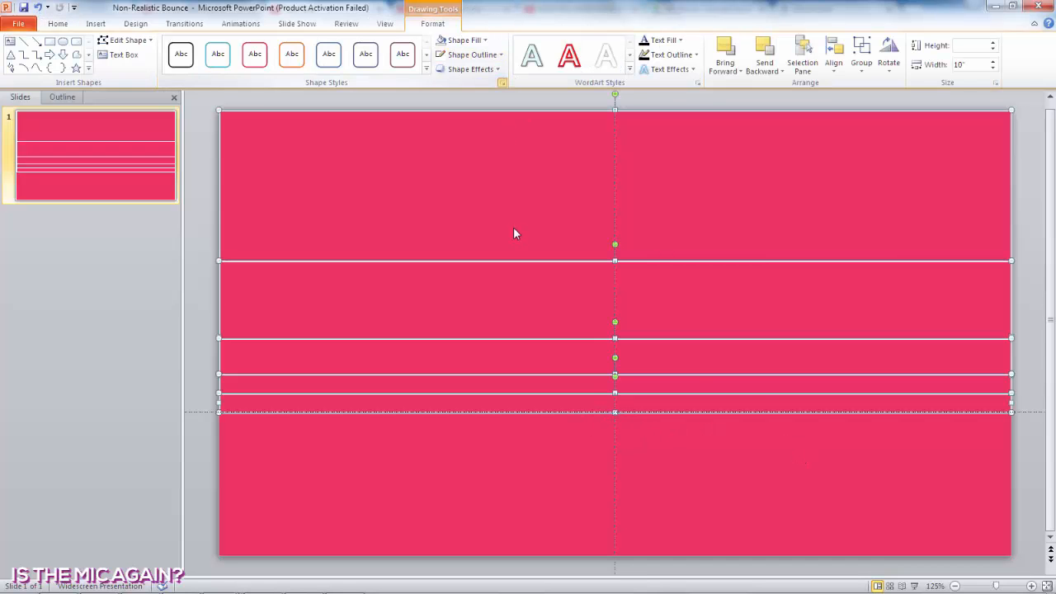
{"action": "left_click", "coordinate": [413, 175]}
{"action": "left_click_drag", "start_coordinate": [606, 234], "coordinate": [465, 235]}
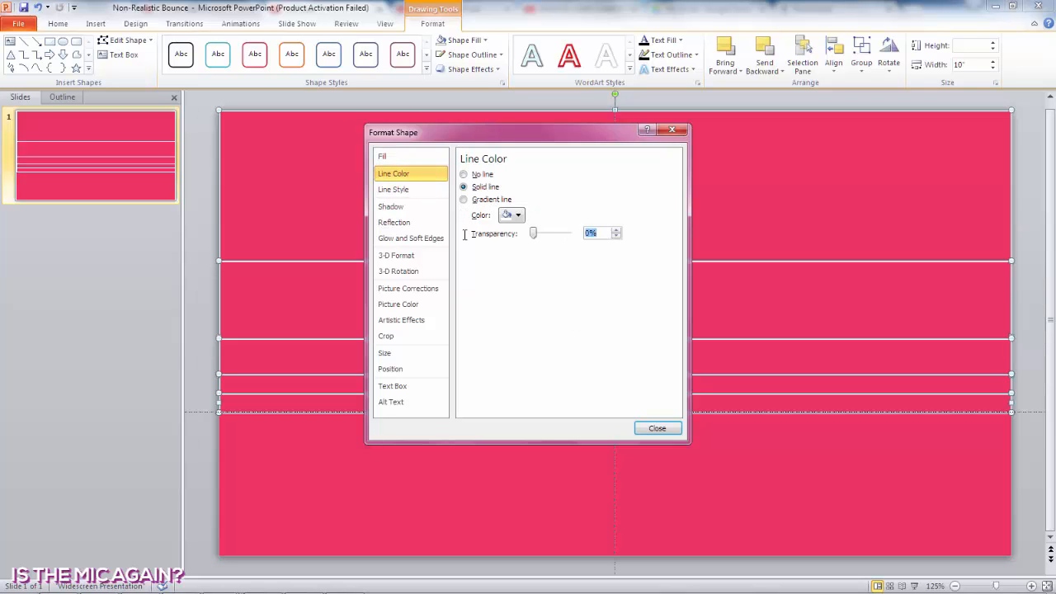
{"action": "type", "text": "75"}
{"action": "key", "text": "Return"}
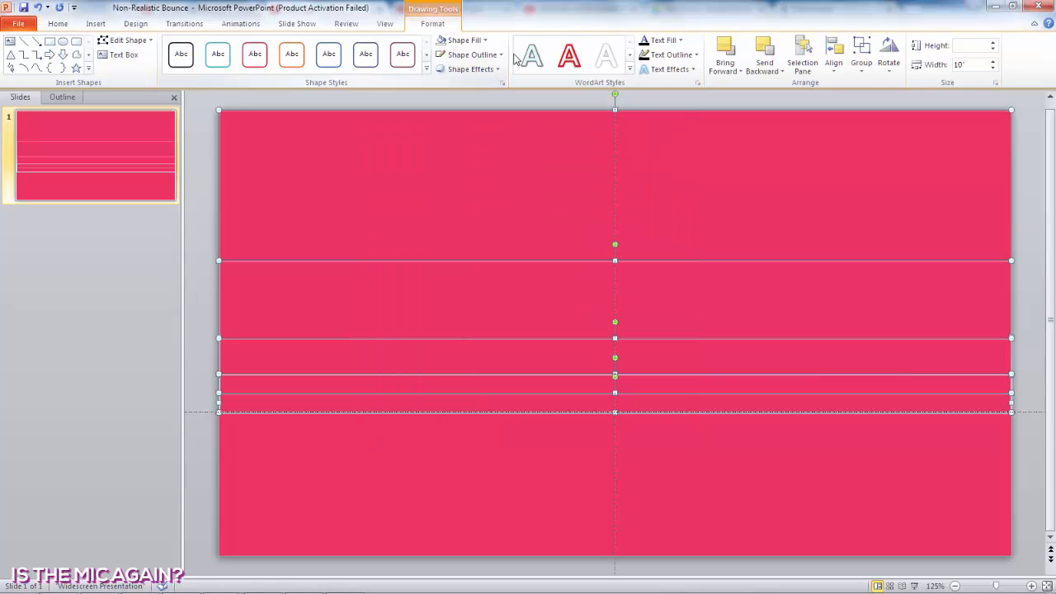
Set the outline weight of all the rectangles to ½ pt and deselect them.
{"action": "left_click", "coordinate": [474, 58]}
{"action": "mouse_move", "coordinate": [483, 222]}
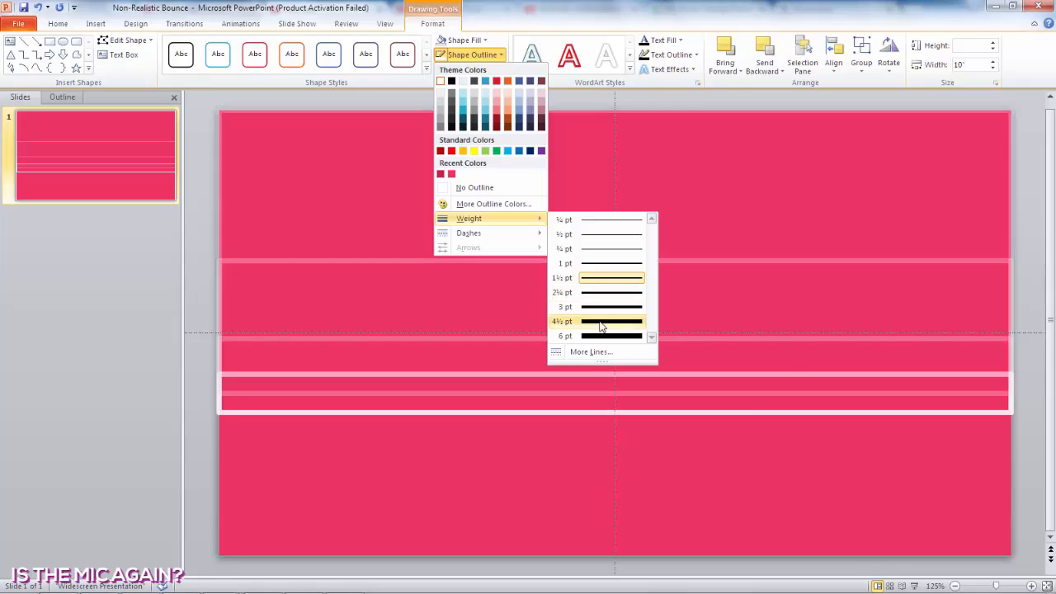
{"action": "left_click", "coordinate": [597, 233]}
{"action": "left_click", "coordinate": [735, 514]}
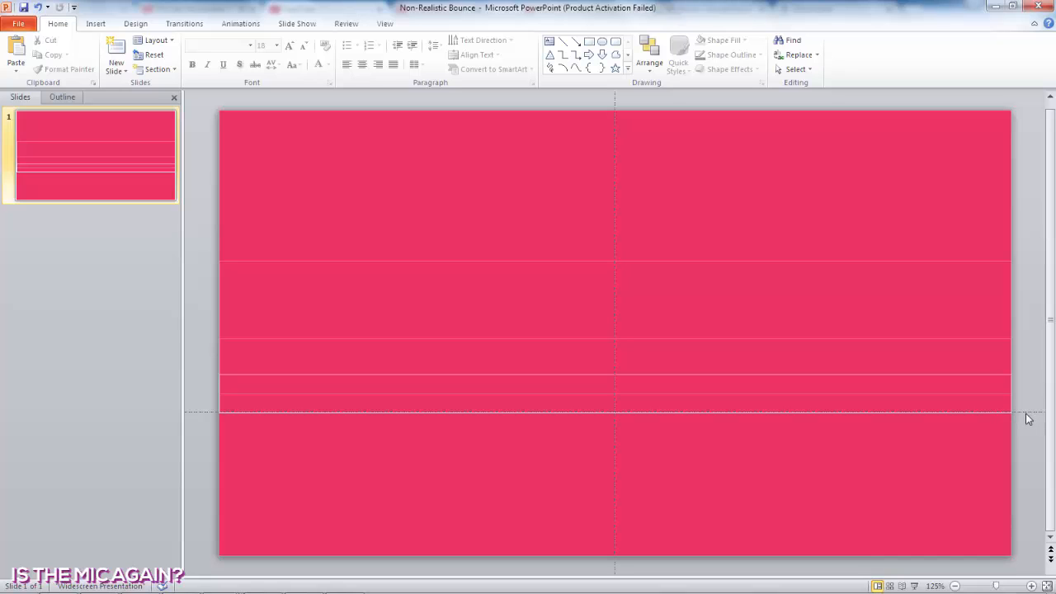
Copy the horizontal guide onto the top edges of the three smallest rectangles and show the ruler.
{"action": "left_click_drag", "start_coordinate": [1027, 413], "coordinate": [1027, 338]}
{"action": "key", "text": "ctrl+a"}
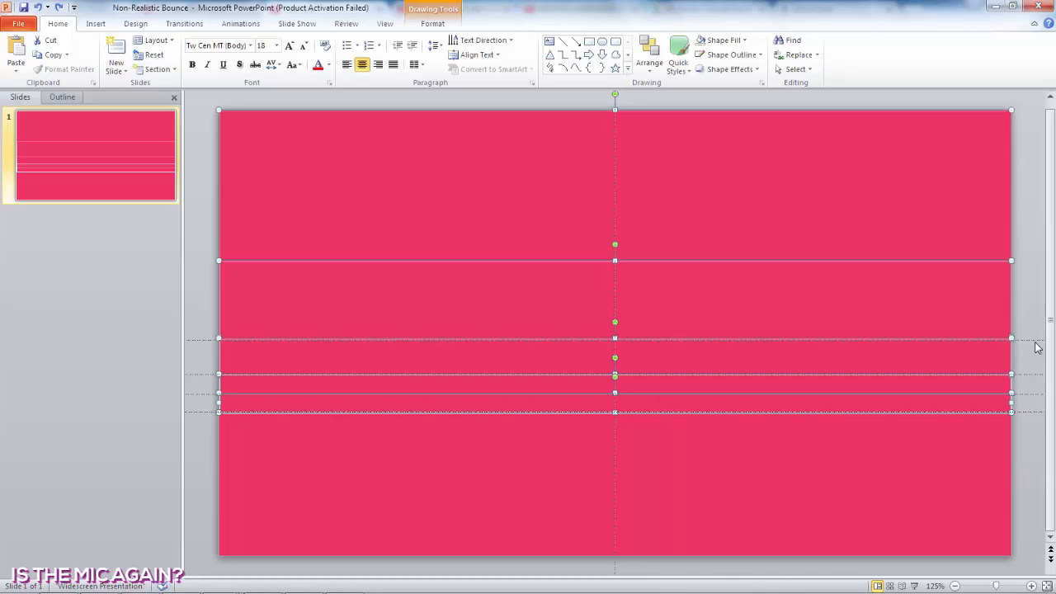
{"action": "key", "text": "ctrl+r"}
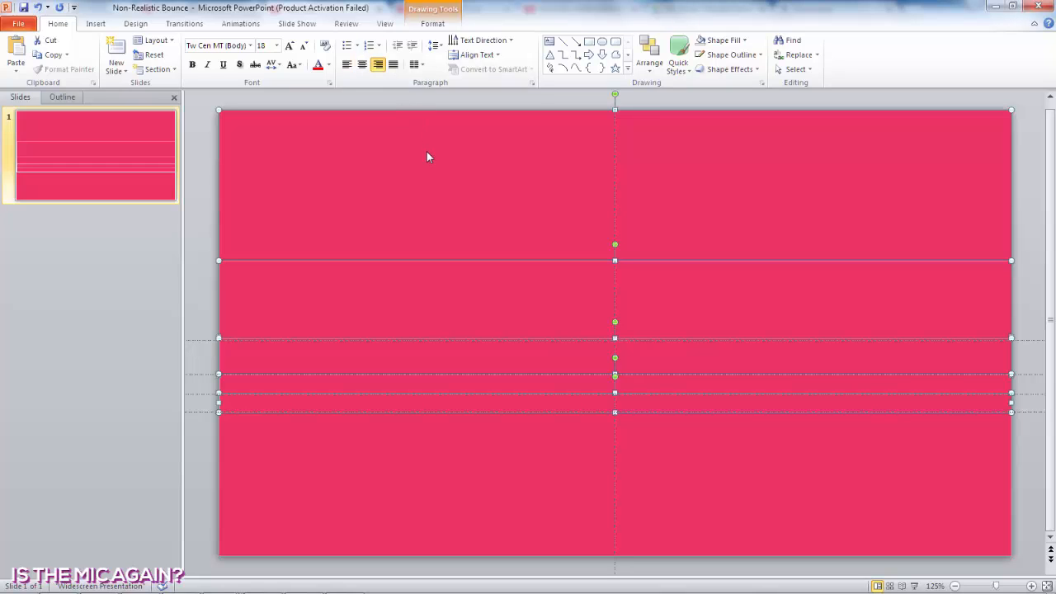
{"action": "left_click", "coordinate": [385, 25]}
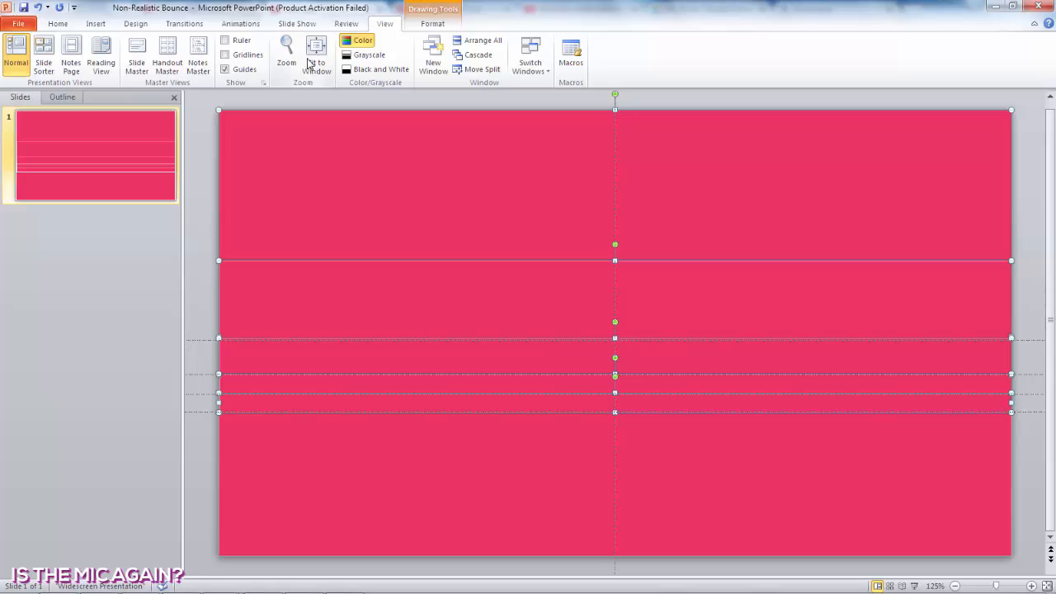
{"action": "left_click", "coordinate": [248, 41]}
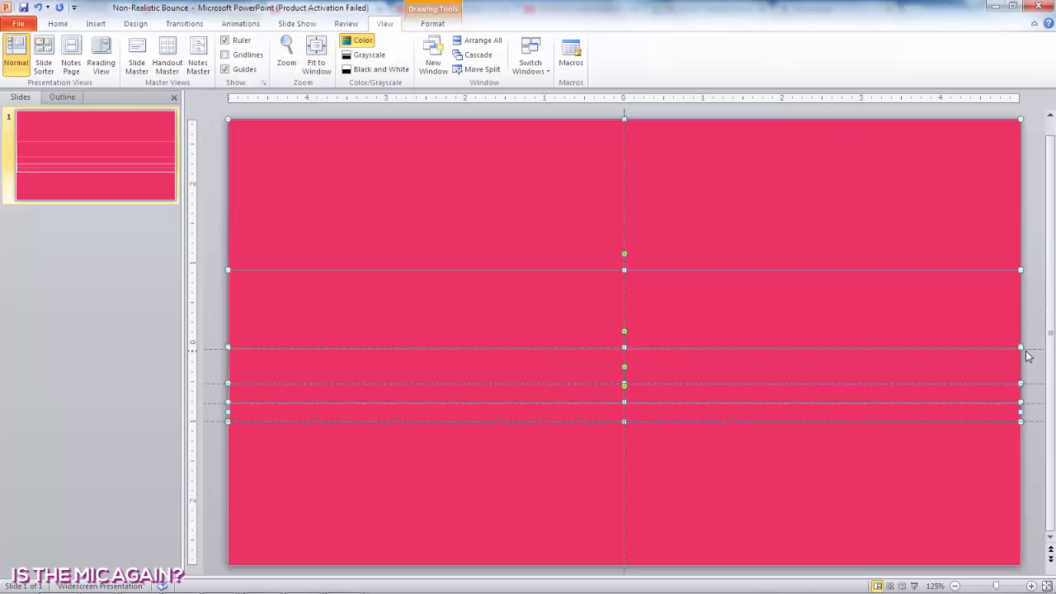
{"action": "left_click", "coordinate": [1001, 520]}
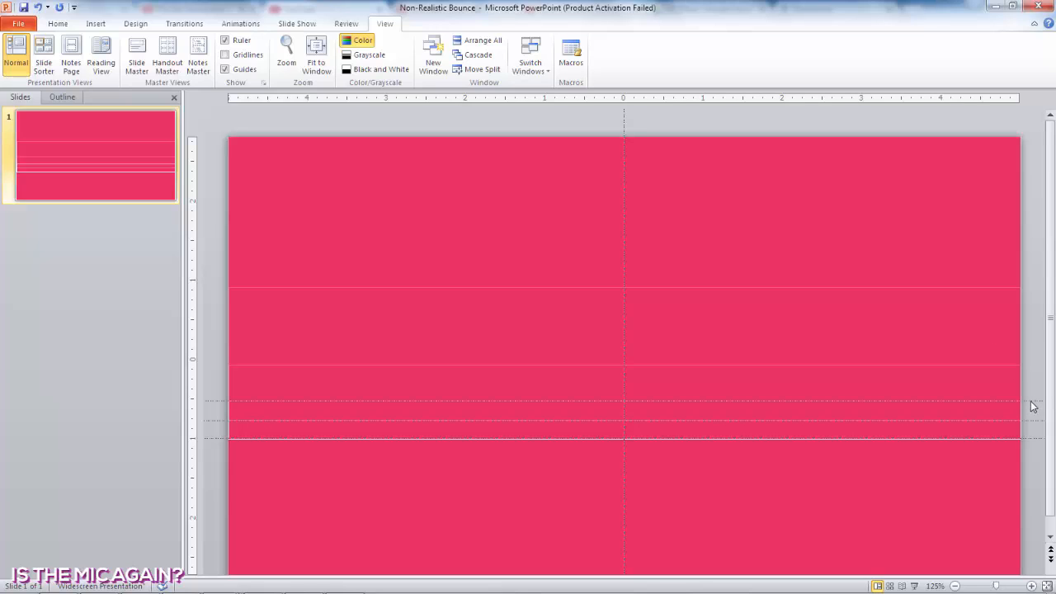
Fine-tune the horizontal guides so they lie exactly on the top edges of the two smallest rectangles.
{"action": "left_click_drag", "start_coordinate": [1030, 403], "coordinate": [1023, 111]}
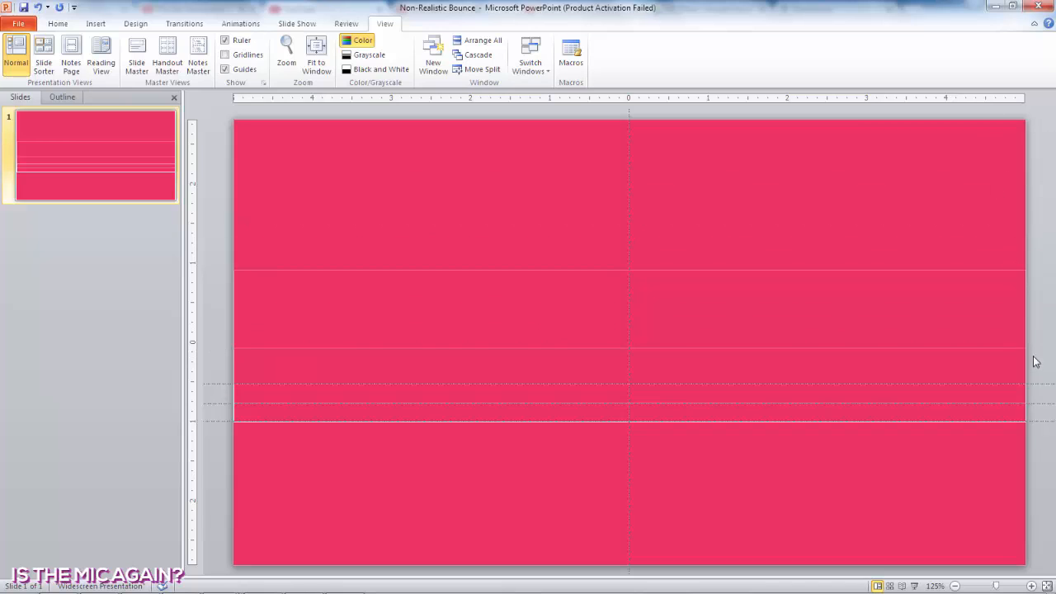
{"action": "scroll", "coordinate": [1037, 362], "scroll_direction": "up", "scroll_amount": 6, "text": "ctrl"}
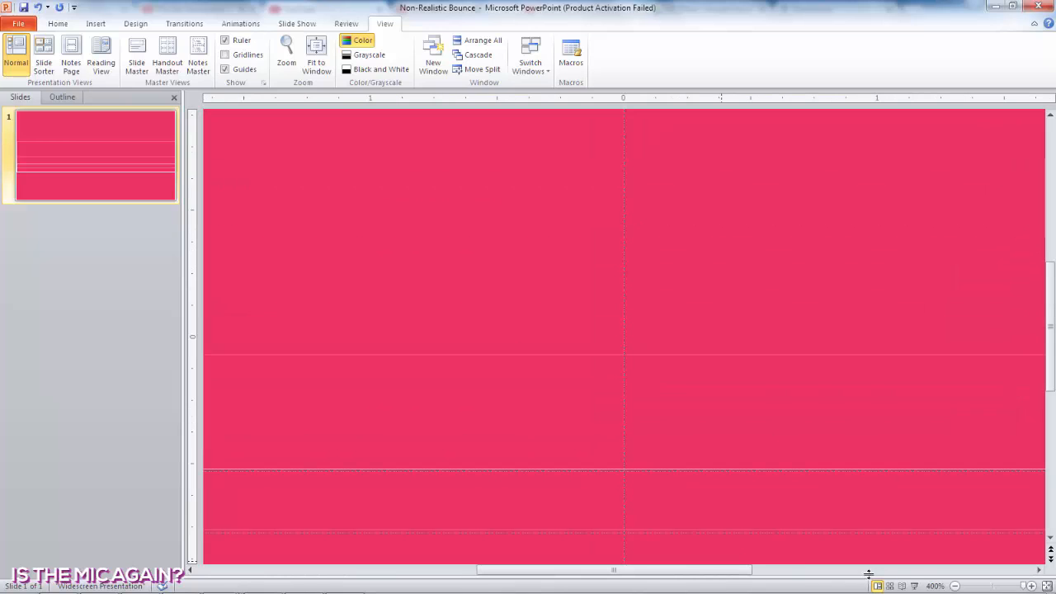
{"action": "left_click_drag", "start_coordinate": [733, 571], "coordinate": [990, 573]}
{"action": "scroll", "coordinate": [983, 520], "scroll_direction": "down", "scroll_amount": 2}
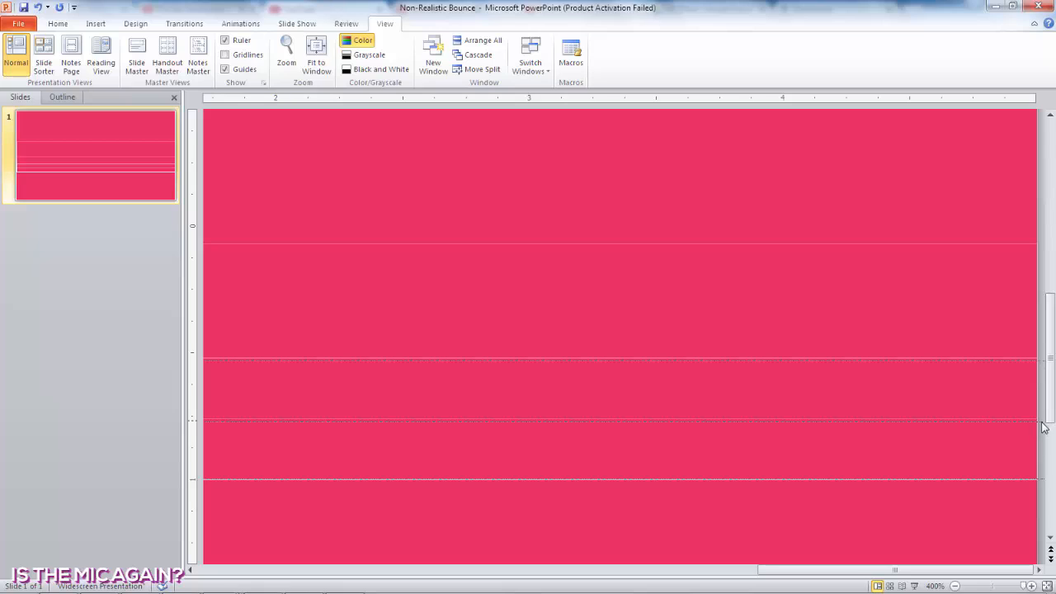
{"action": "left_click_drag", "start_coordinate": [1044, 423], "coordinate": [1041, 428]}
{"action": "scroll", "coordinate": [867, 178], "scroll_direction": "up", "scroll_amount": 1}
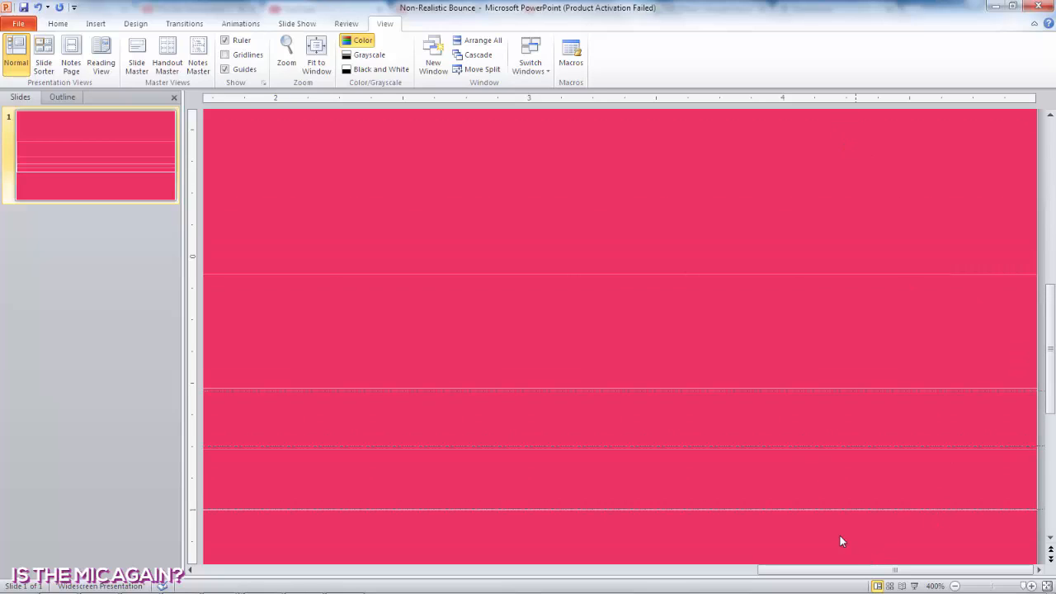
{"action": "left_click", "coordinate": [1043, 452]}
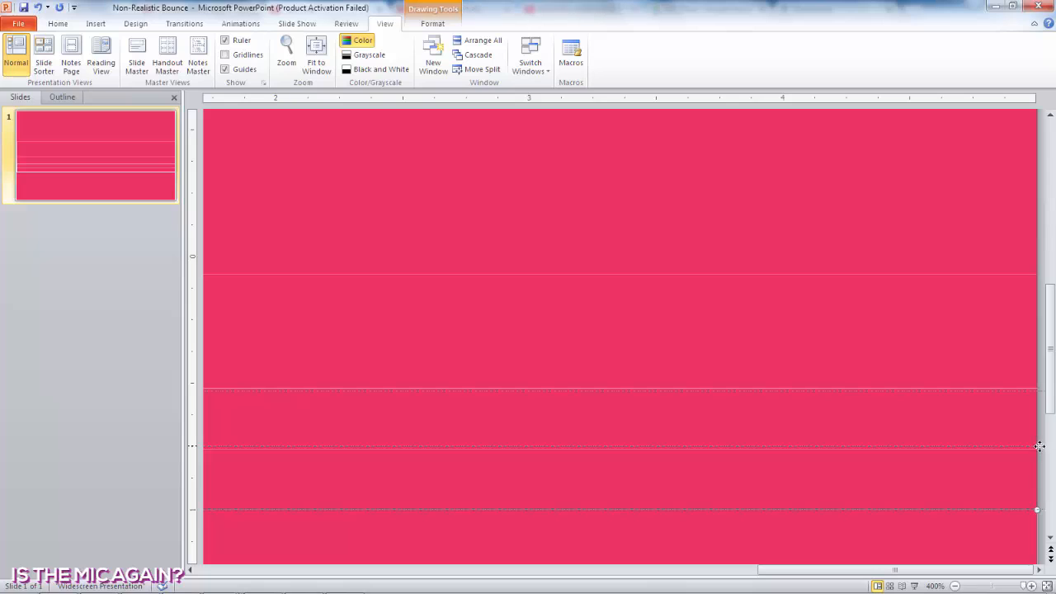
{"action": "mouse_move", "coordinate": [1039, 446]}
{"action": "left_mouse_down"}
{"action": "mouse_move", "coordinate": [1044, 467]}
{"action": "mouse_move", "coordinate": [1044, 426]}
{"action": "mouse_move", "coordinate": [1040, 449]}
{"action": "left_mouse_up"}
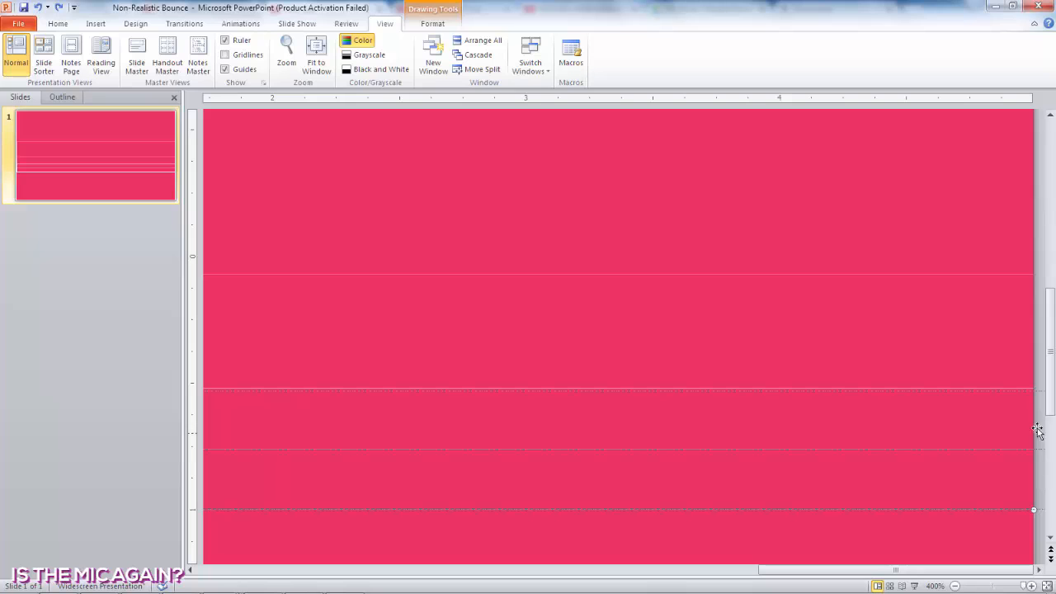
{"action": "left_click_drag", "start_coordinate": [1042, 391], "coordinate": [1033, 389]}
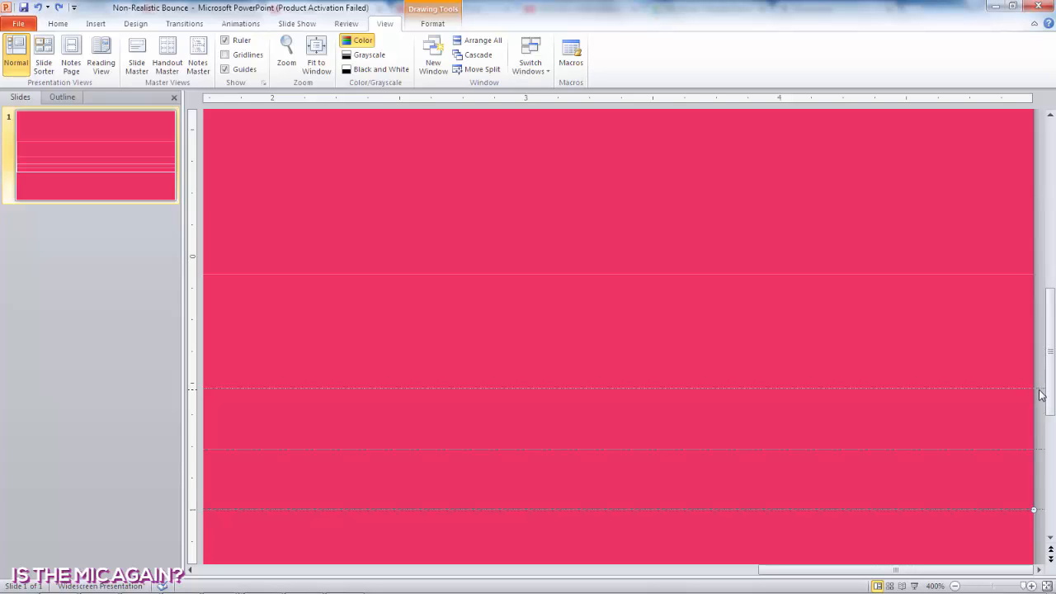
Copy horizontal guides onto the top edges of the third-smallest and second-largest rectangles.
{"action": "left_click_drag", "start_coordinate": [1041, 393], "coordinate": [1043, 274]}
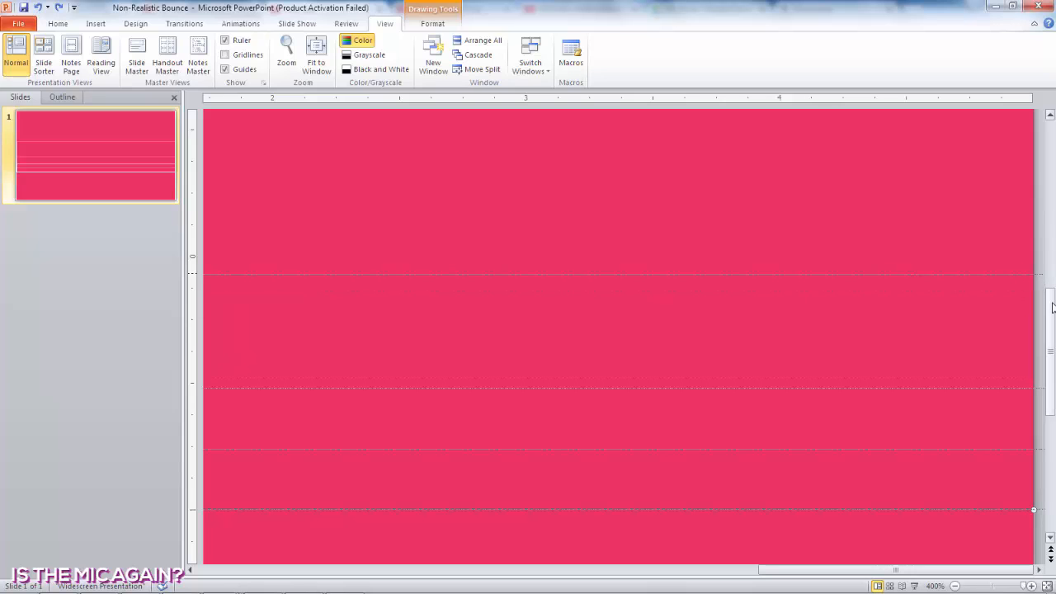
{"action": "left_click_drag", "start_coordinate": [1053, 320], "coordinate": [1054, 255]}
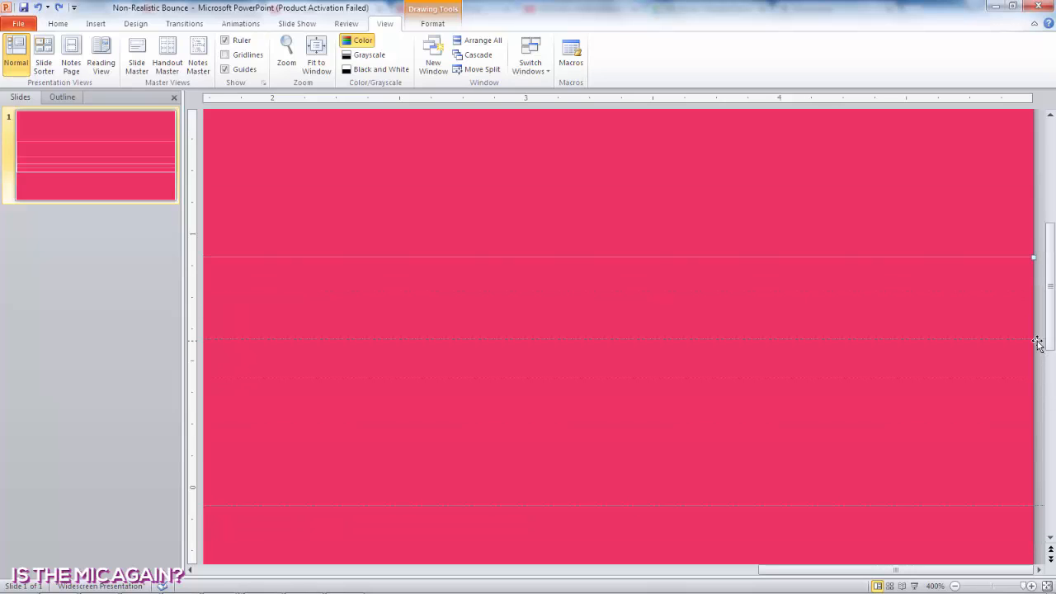
{"action": "left_click_drag", "start_coordinate": [1039, 339], "coordinate": [1053, 206]}
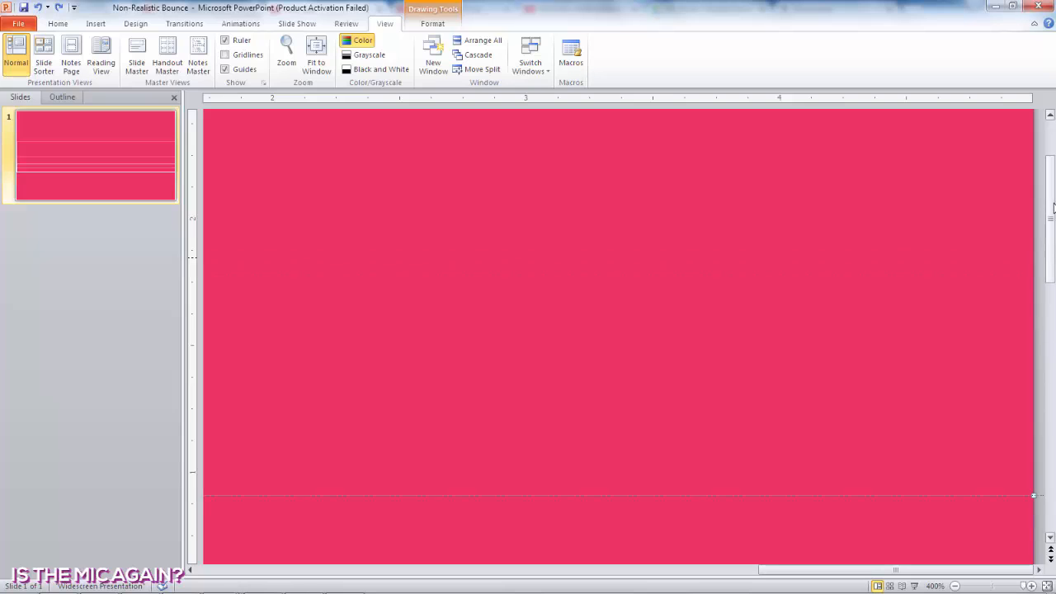
Select all the rectangles and delete them, keeping only the guides on the slide.
{"action": "left_click_drag", "start_coordinate": [1049, 255], "coordinate": [1053, 177]}
{"action": "scroll", "coordinate": [1040, 206], "scroll_direction": "down", "scroll_amount": 2}
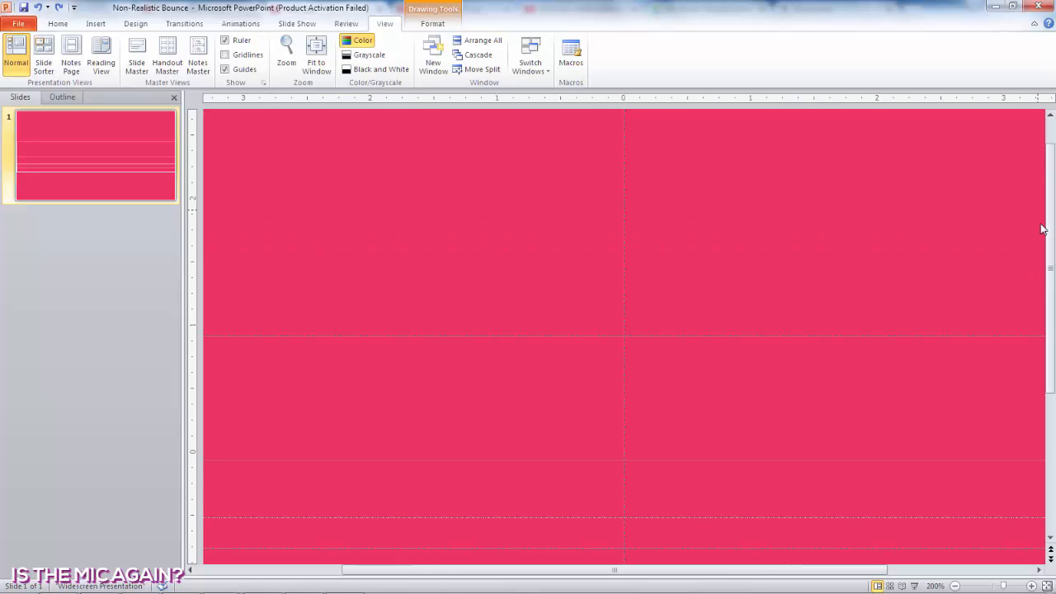
{"action": "key", "text": "ctrl+a"}
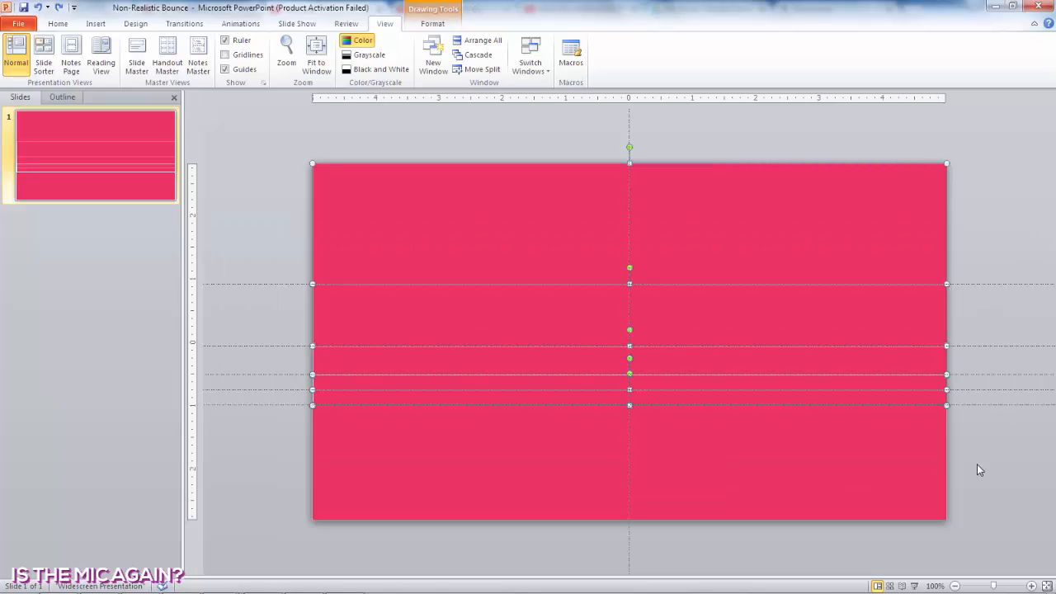
{"action": "key", "text": "Delete"}
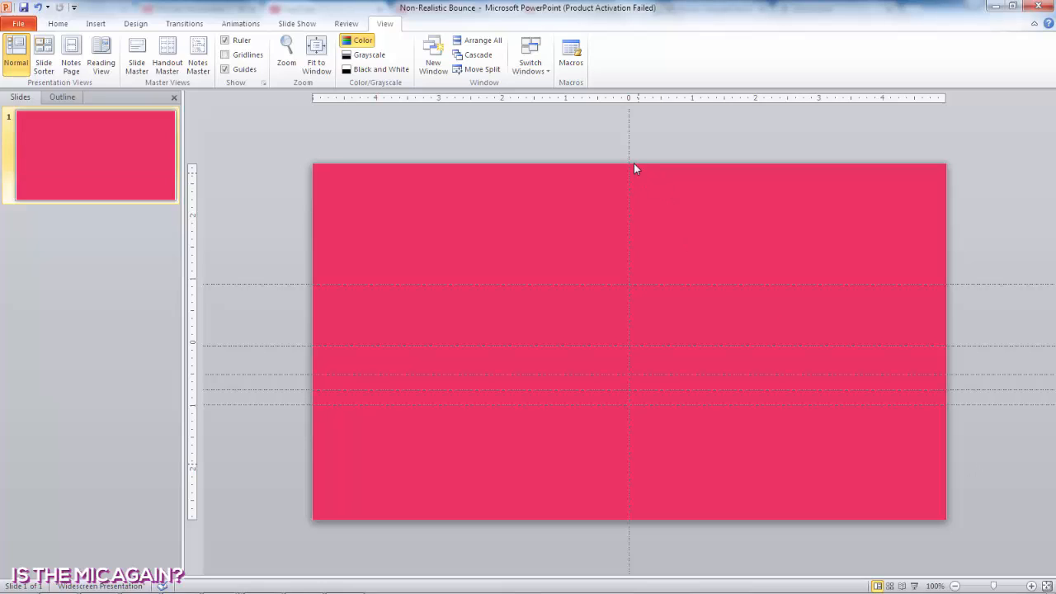
Move the vertical guide from the slide's center to its left edge, with the ruler shown.
{"action": "left_click", "coordinate": [227, 43]}
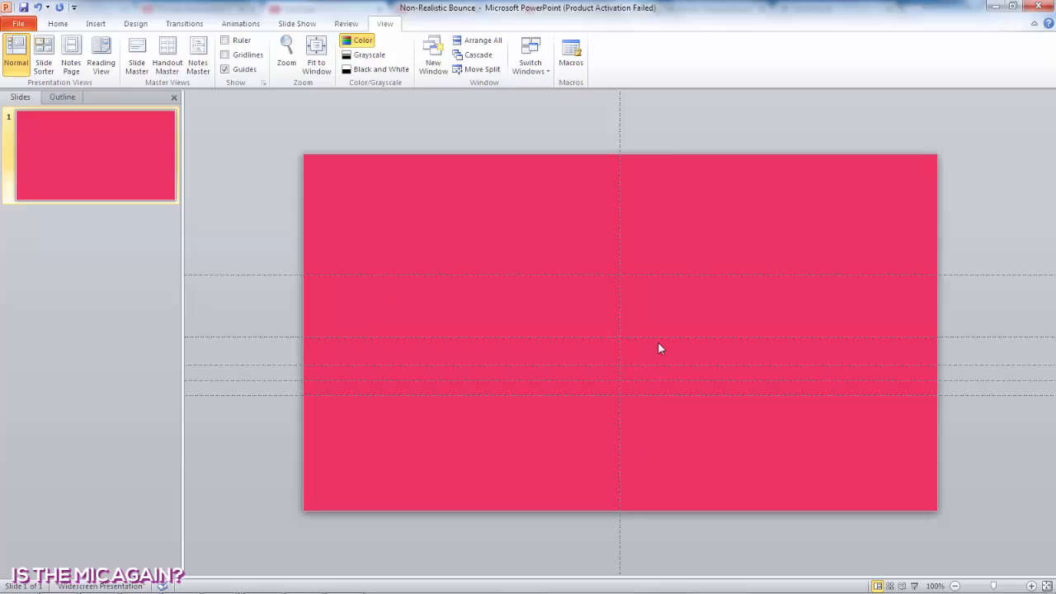
{"action": "left_click", "coordinate": [235, 42]}
{"action": "left_click_drag", "start_coordinate": [629, 205], "coordinate": [312, 239]}
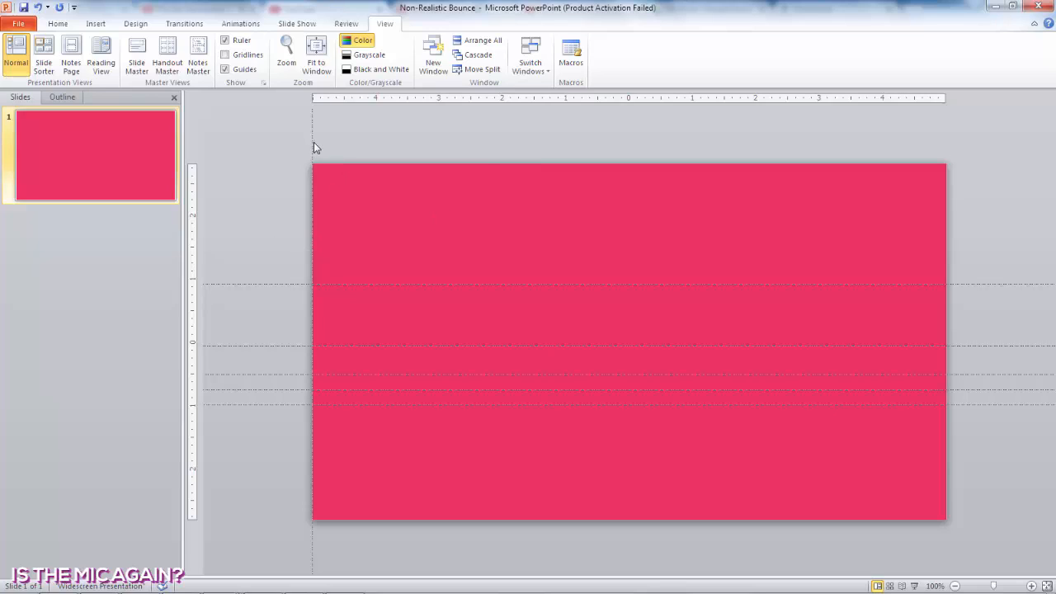
{"action": "left_click_drag", "start_coordinate": [312, 197], "coordinate": [312, 196]}
{"action": "scroll", "coordinate": [932, 190], "scroll_direction": "down", "scroll_amount": 4}
{"action": "scroll", "coordinate": [926, 200], "scroll_direction": "up", "scroll_amount": 4}
{"action": "left_click_drag", "start_coordinate": [312, 129], "coordinate": [360, 122]}
{"action": "left_click_drag", "start_coordinate": [360, 163], "coordinate": [313, 231]}
Draw a circle about 0.67" in diameter resting on the lowest horizontal guide near the slide's center.
{"action": "left_click", "coordinate": [99, 25]}
{"action": "left_click", "coordinate": [182, 54]}
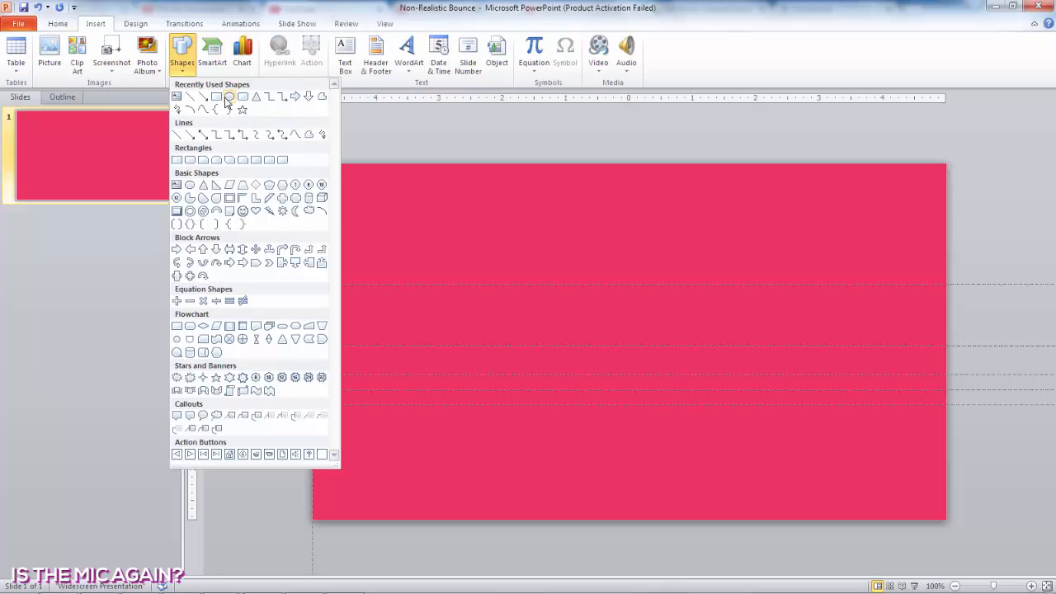
{"action": "left_click", "coordinate": [230, 98]}
{"action": "mouse_move", "coordinate": [598, 406]}
{"action": "left_mouse_down"}
{"action": "mouse_move", "coordinate": [674, 361]}
{"action": "mouse_move", "coordinate": [638, 385]}
{"action": "left_mouse_up"}
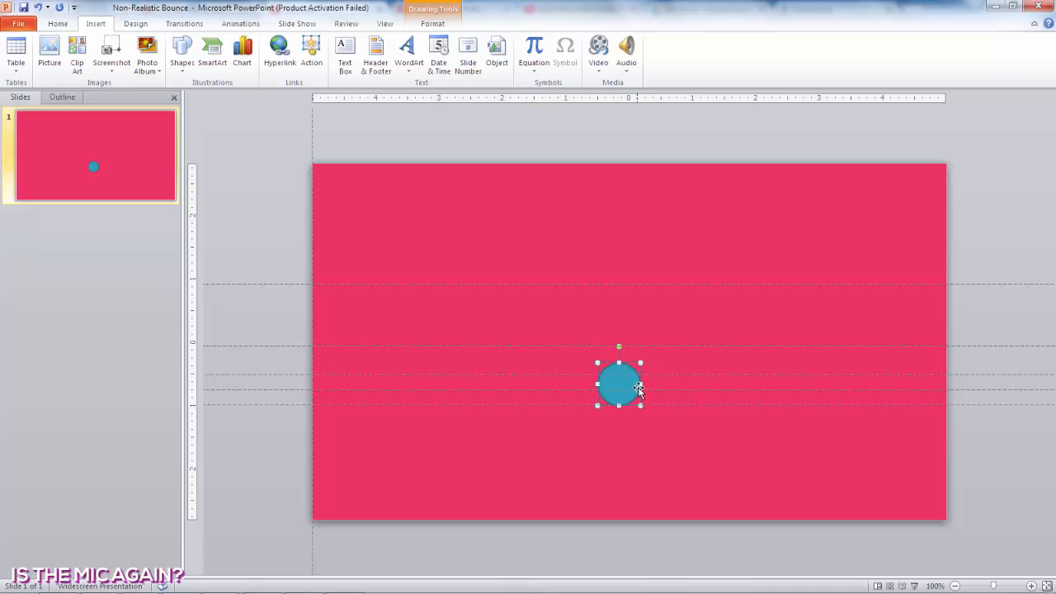
Align the circle to the horizontal center of the slide.
{"action": "left_click", "coordinate": [433, 23]}
{"action": "left_click", "coordinate": [834, 63]}
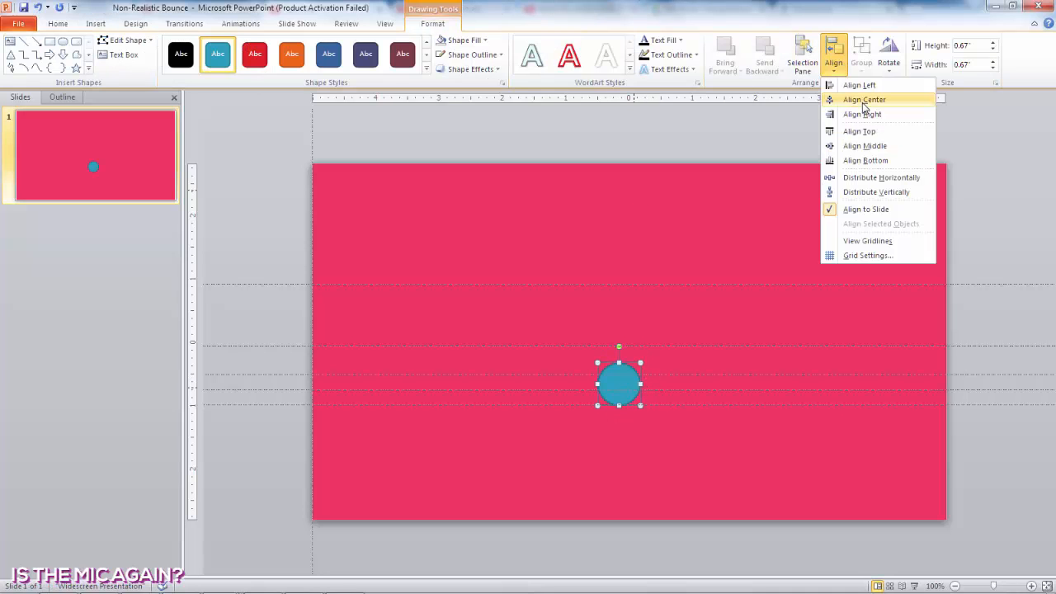
{"action": "left_click", "coordinate": [850, 99]}
{"action": "left_click", "coordinate": [842, 74]}
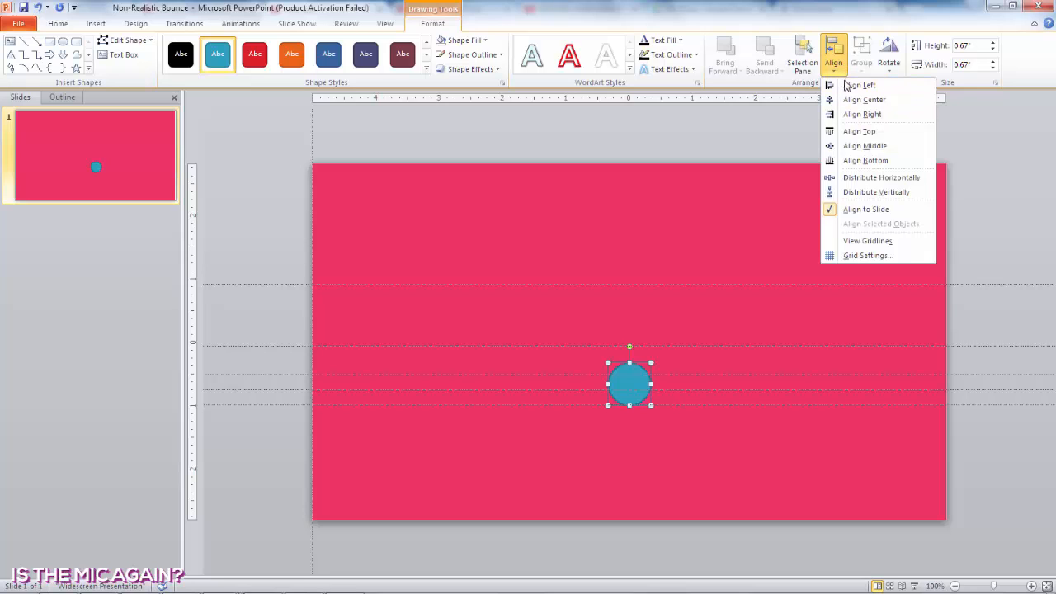
{"action": "left_click", "coordinate": [858, 100]}
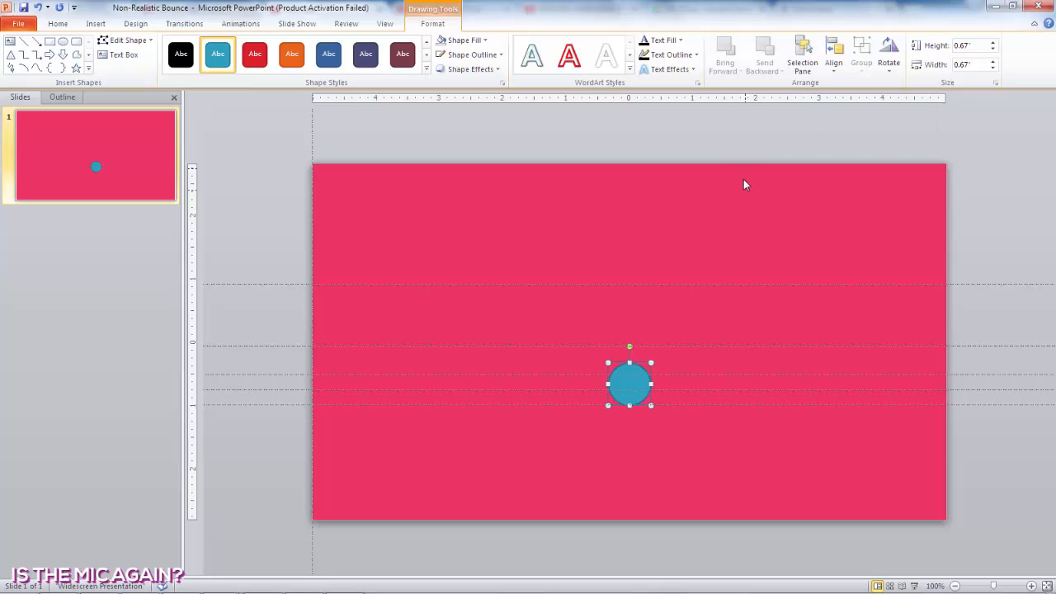
Fill the circle with white, remove its outline, and deselect it.
{"action": "left_click", "coordinate": [463, 39]}
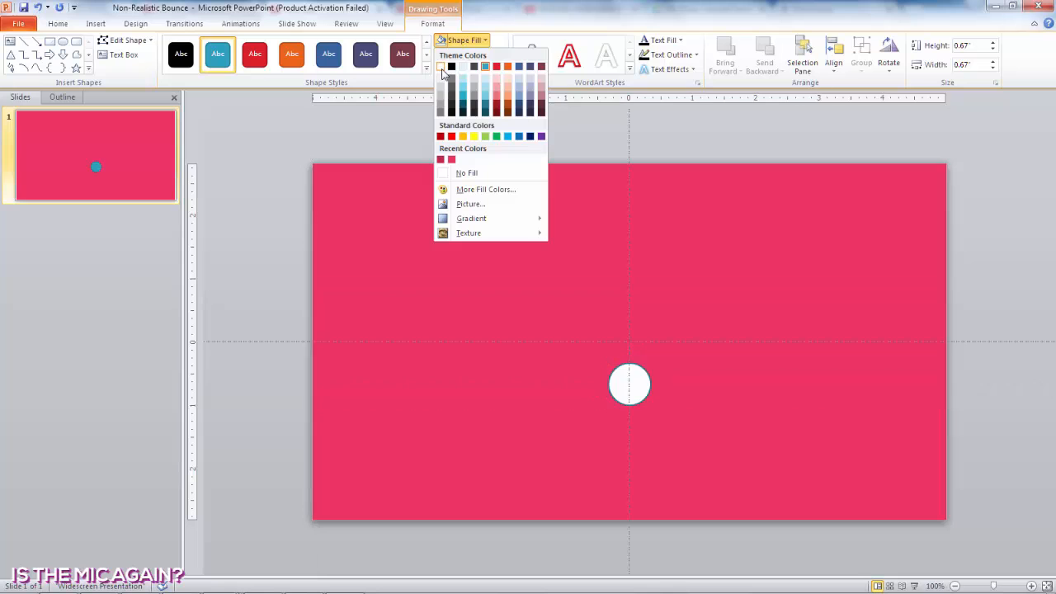
{"action": "left_click", "coordinate": [442, 68]}
{"action": "left_click", "coordinate": [466, 55]}
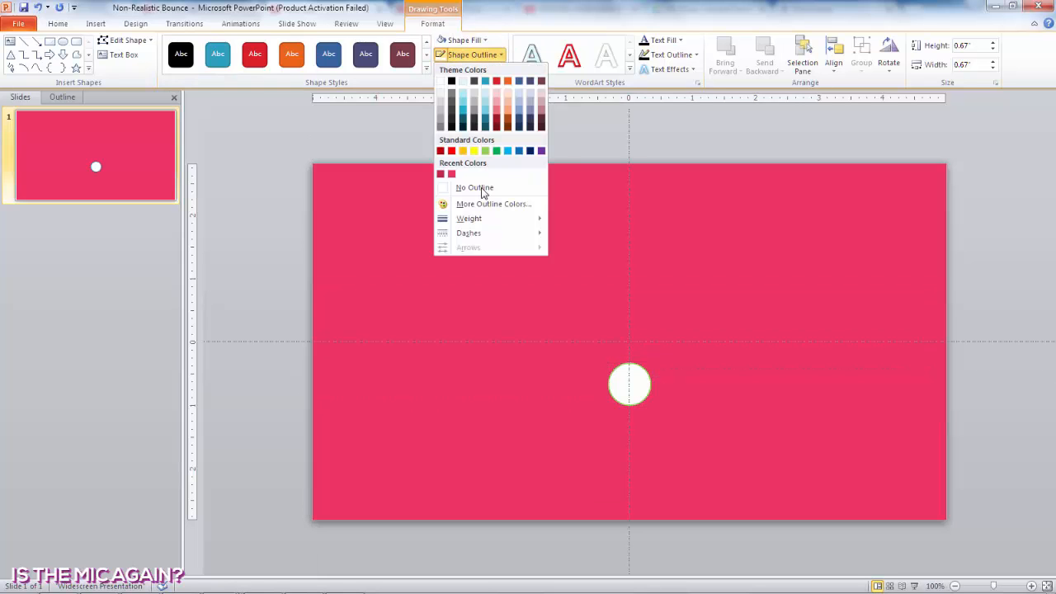
{"action": "left_click", "coordinate": [484, 189]}
{"action": "right_click", "coordinate": [778, 200]}
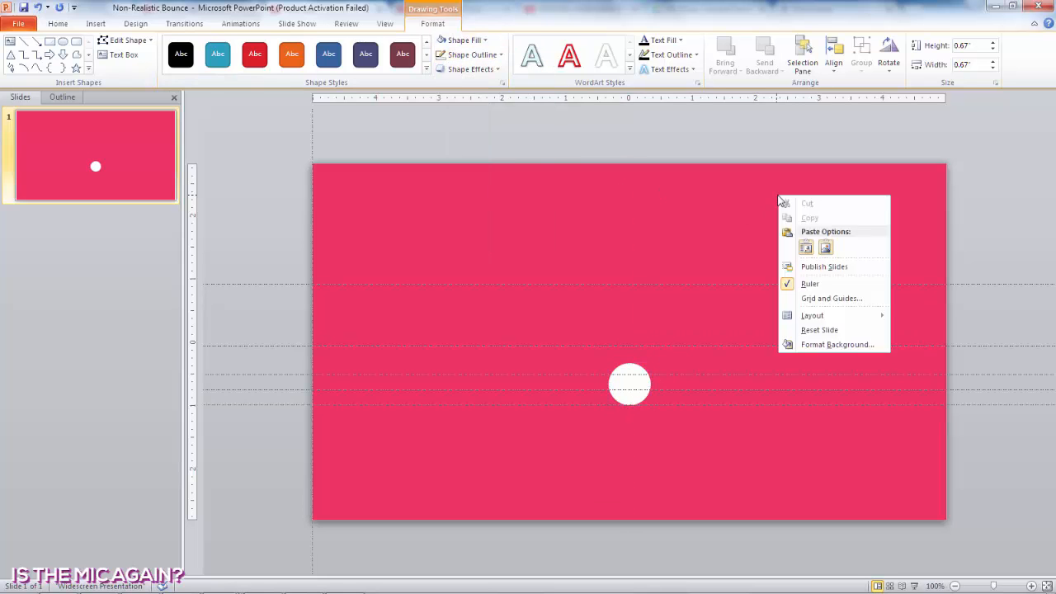
{"action": "key", "text": "Escape"}
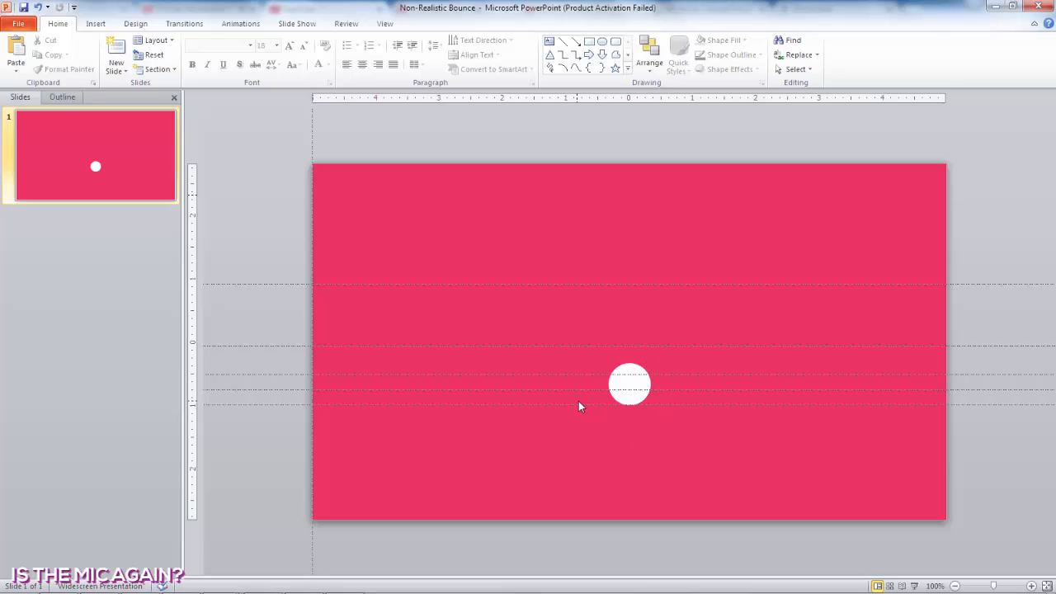
Draw a flat ellipse about 0.67" wide and 0.17" high directly beneath the white circle.
{"action": "left_click", "coordinate": [96, 23]}
{"action": "left_click", "coordinate": [182, 51]}
{"action": "left_click", "coordinate": [230, 99]}
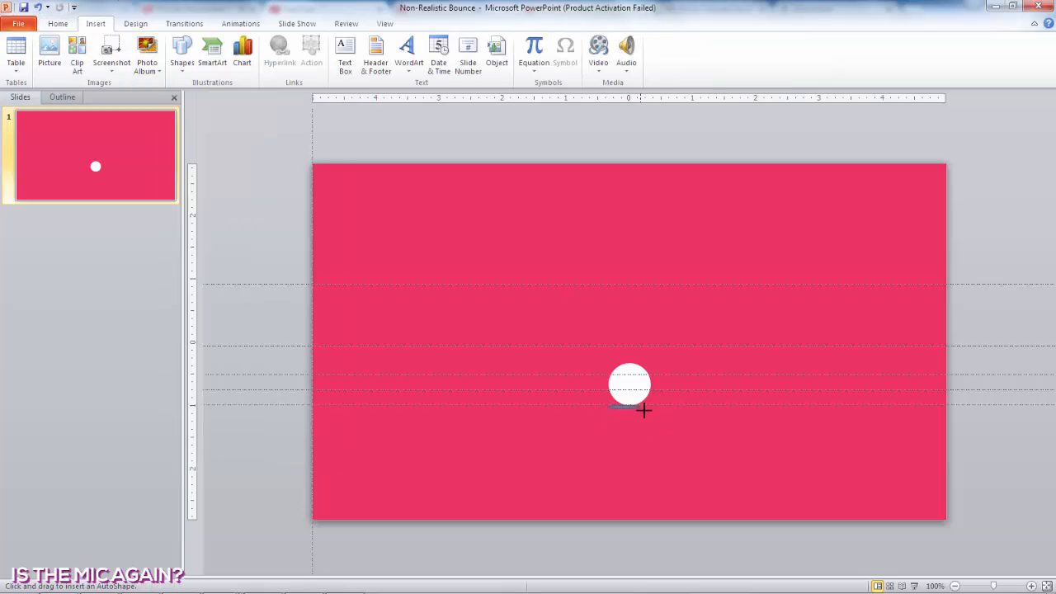
{"action": "left_click_drag", "start_coordinate": [644, 409], "coordinate": [651, 417]}
{"action": "scroll", "coordinate": [649, 408], "scroll_direction": "up", "scroll_amount": 5}
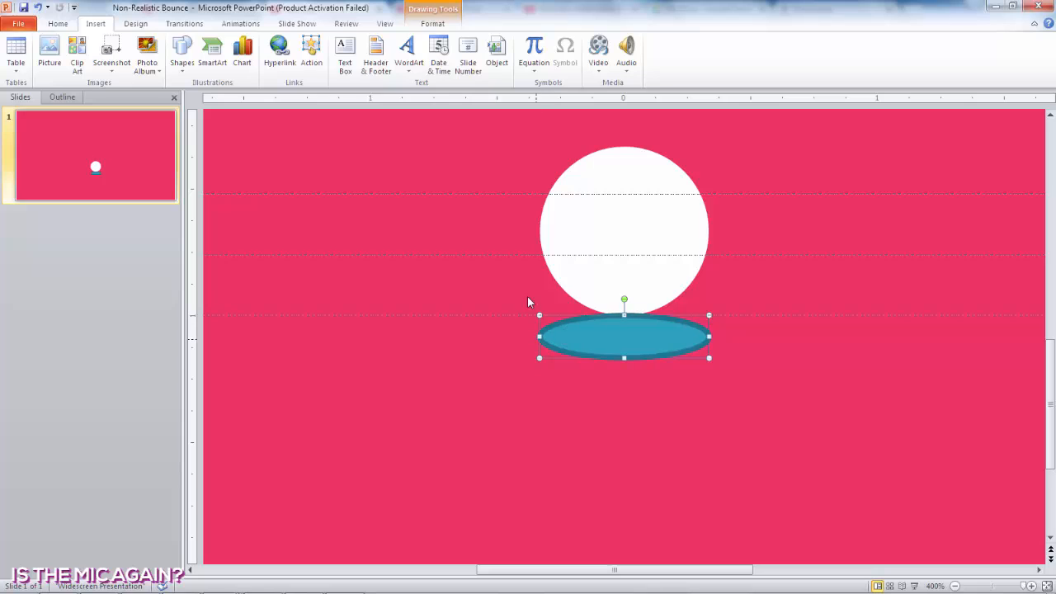
Fill the ellipse with the recently used dark pink and remove its outline.
{"action": "left_click", "coordinate": [437, 28]}
{"action": "left_click", "coordinate": [459, 41]}
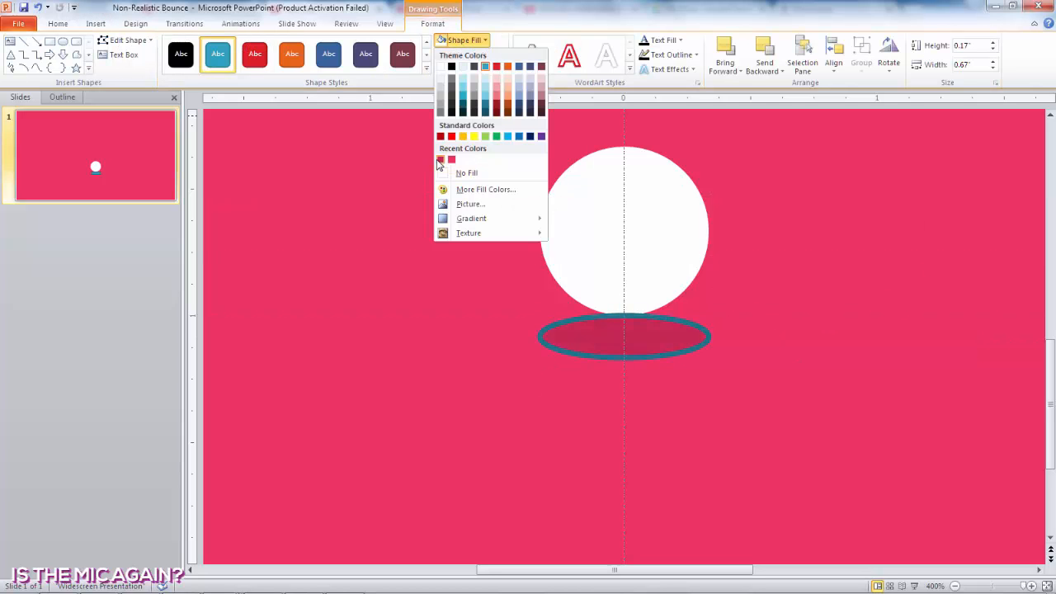
{"action": "left_click", "coordinate": [440, 160]}
{"action": "left_click", "coordinate": [441, 55]}
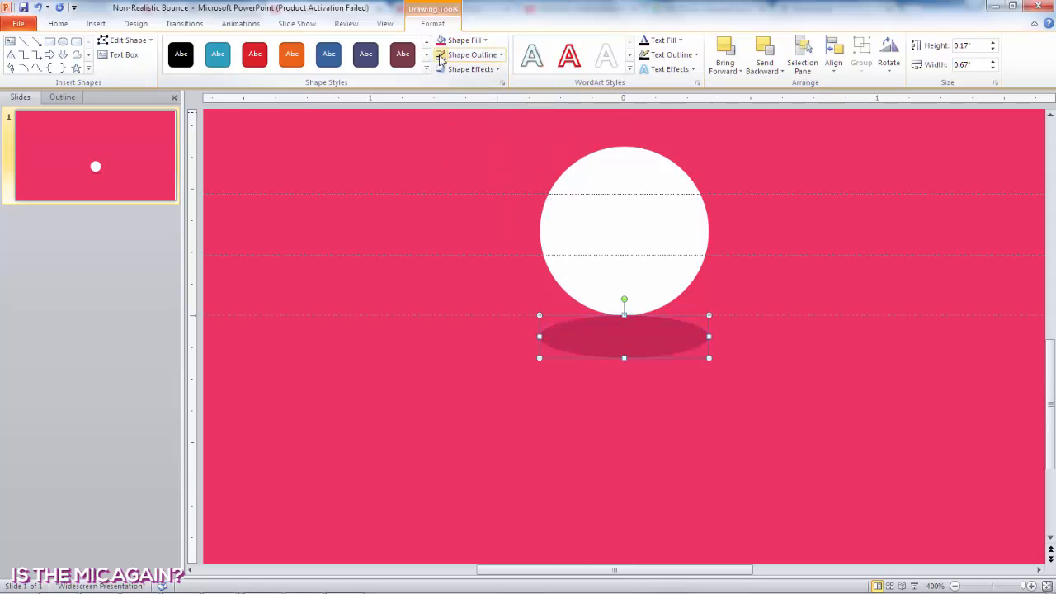
Move the ellipse up to centre it on the base of the white circle, and send it behind the circle.
{"action": "key", "text": "Up"}
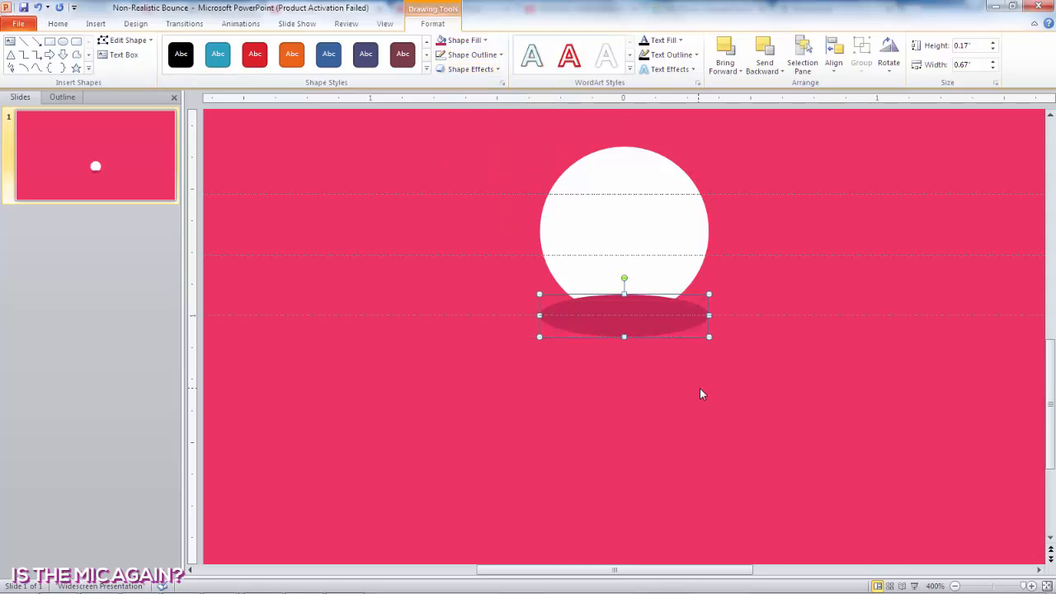
{"action": "left_click", "coordinate": [766, 73]}
{"action": "left_click", "coordinate": [784, 99]}
{"action": "left_click", "coordinate": [780, 367]}
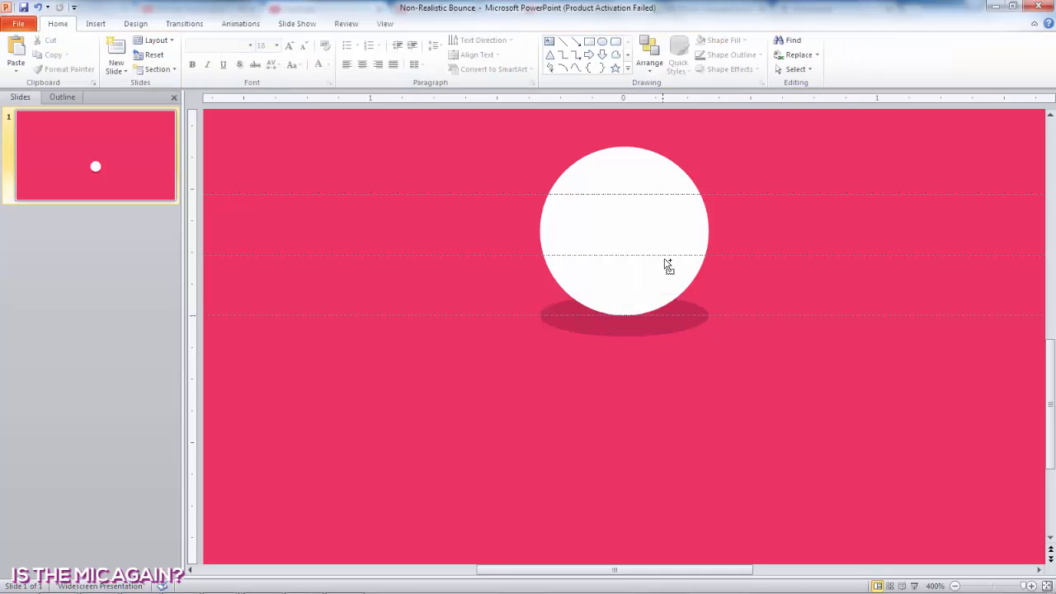
Show the Animation Pane and widen it, with the whole slide in view.
{"action": "scroll", "coordinate": [677, 438], "scroll_direction": "down", "scroll_amount": 5, "text": "ctrl"}
{"action": "scroll", "coordinate": [661, 418], "scroll_direction": "up", "scroll_amount": 2, "text": "ctrl"}
{"action": "left_click", "coordinate": [632, 381]}
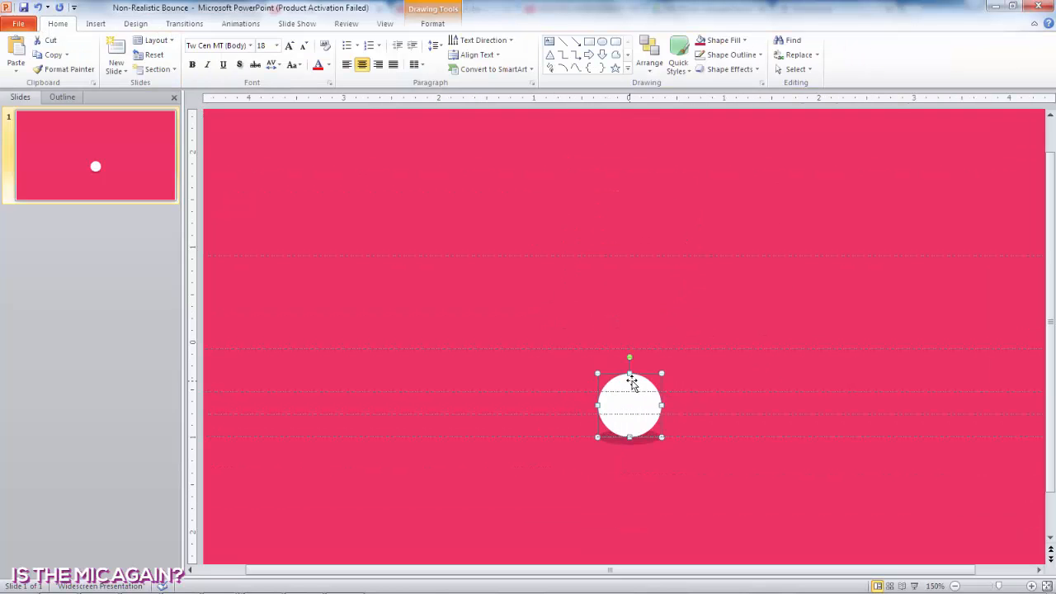
{"action": "scroll", "coordinate": [632, 384], "scroll_direction": "down", "scroll_amount": 4, "text": "ctrl"}
{"action": "scroll", "coordinate": [632, 384], "scroll_direction": "up", "scroll_amount": 2, "text": "ctrl"}
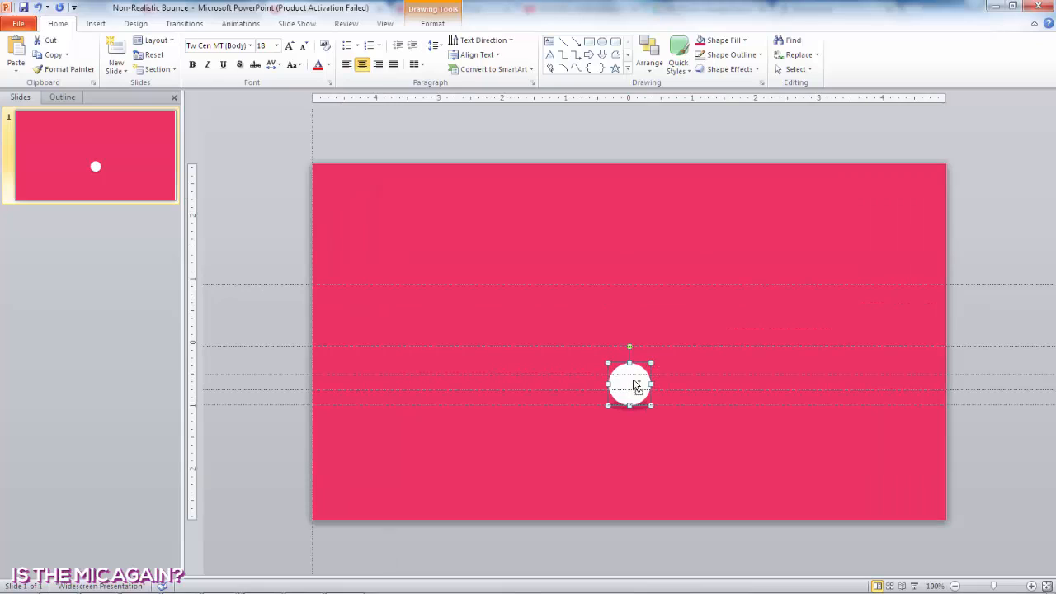
{"action": "left_click", "coordinate": [233, 24]}
{"action": "left_click", "coordinate": [764, 167]}
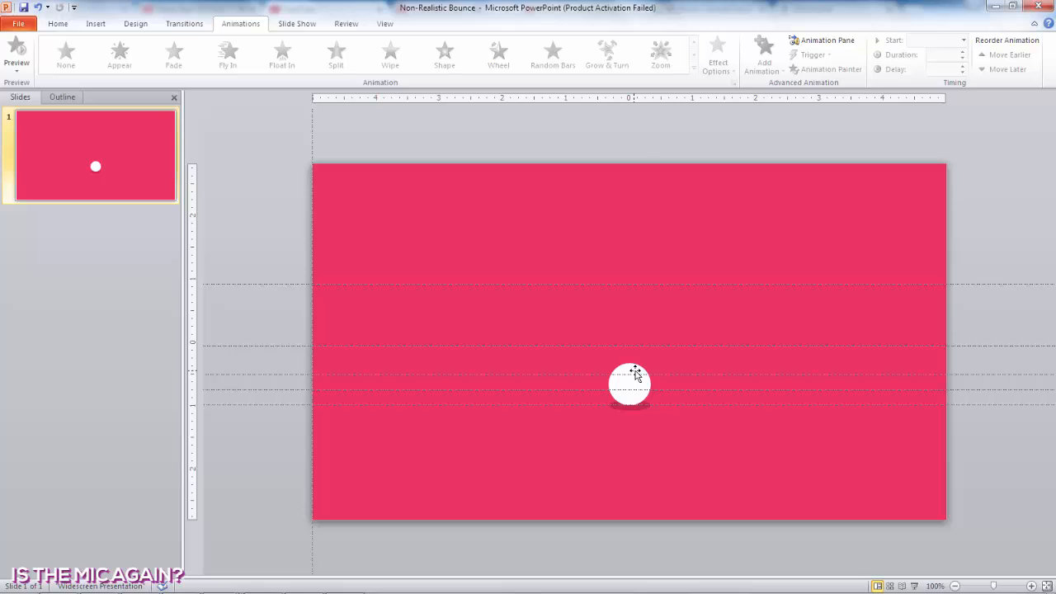
{"action": "left_click", "coordinate": [819, 40]}
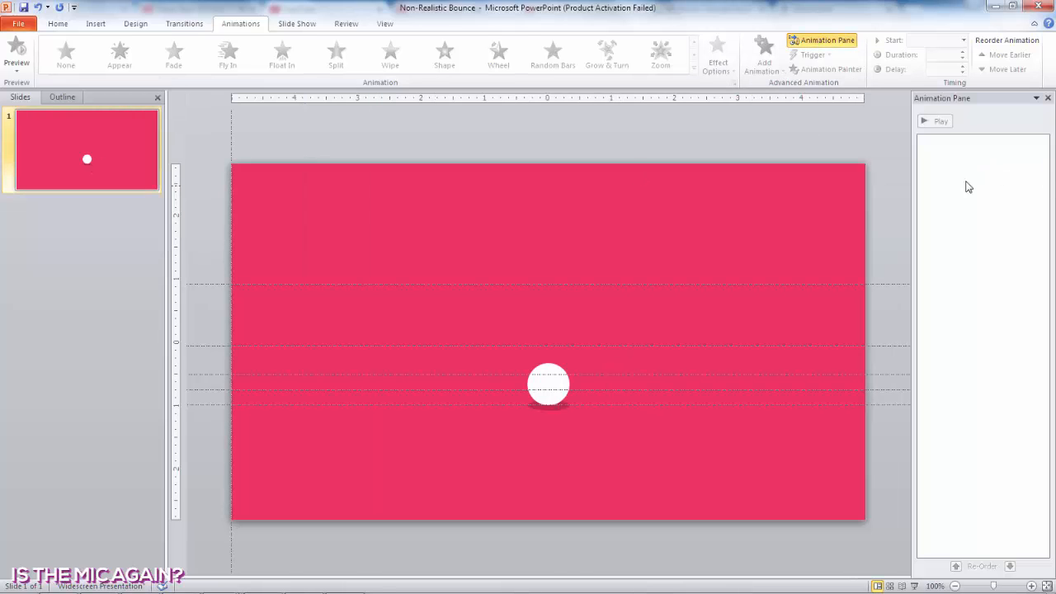
{"action": "left_click_drag", "start_coordinate": [911, 234], "coordinate": [859, 233]}
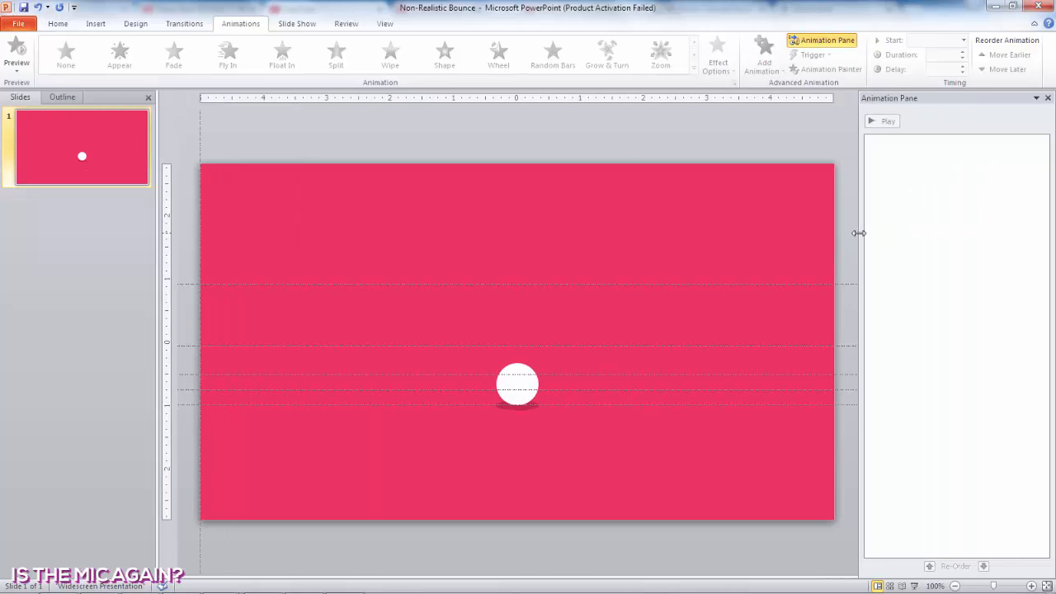
Apply a Fly In entrance animation coming From Top to the white circle.
{"action": "left_click", "coordinate": [516, 368]}
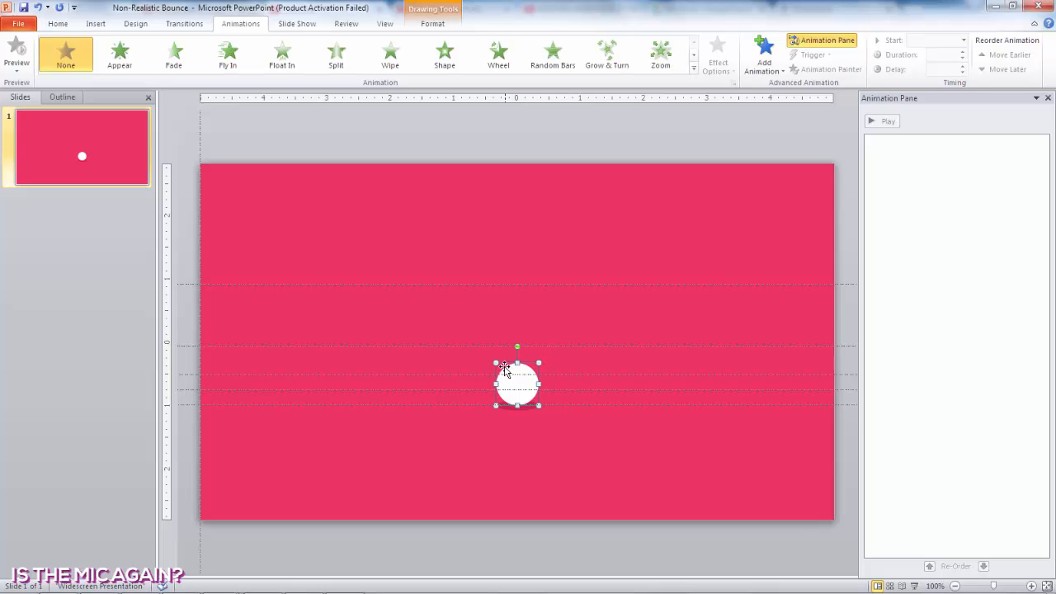
{"action": "left_click", "coordinate": [208, 55]}
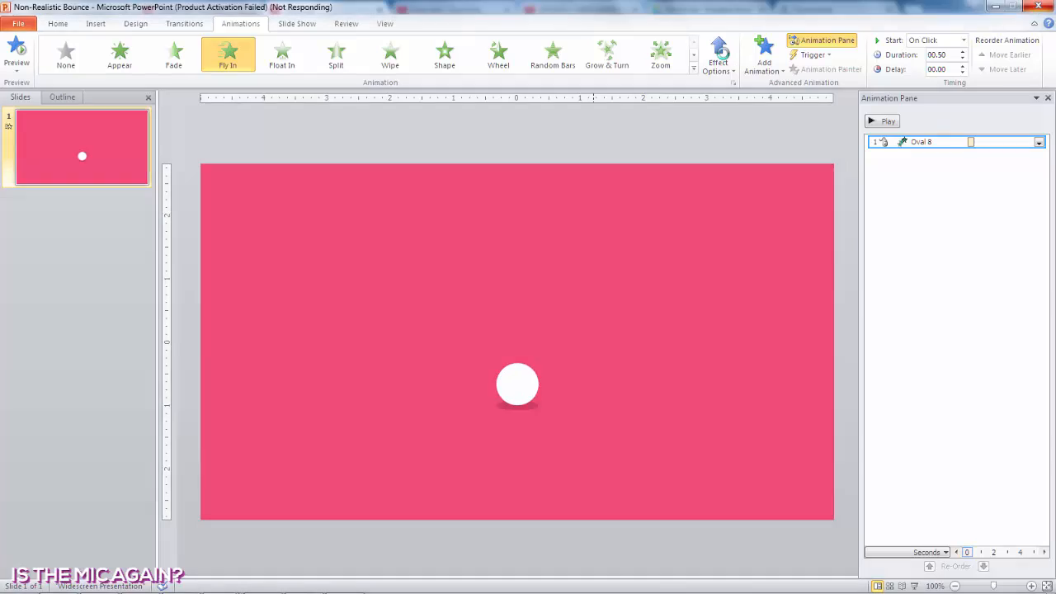
{"action": "left_click", "coordinate": [718, 60]}
{"action": "left_click", "coordinate": [746, 198]}
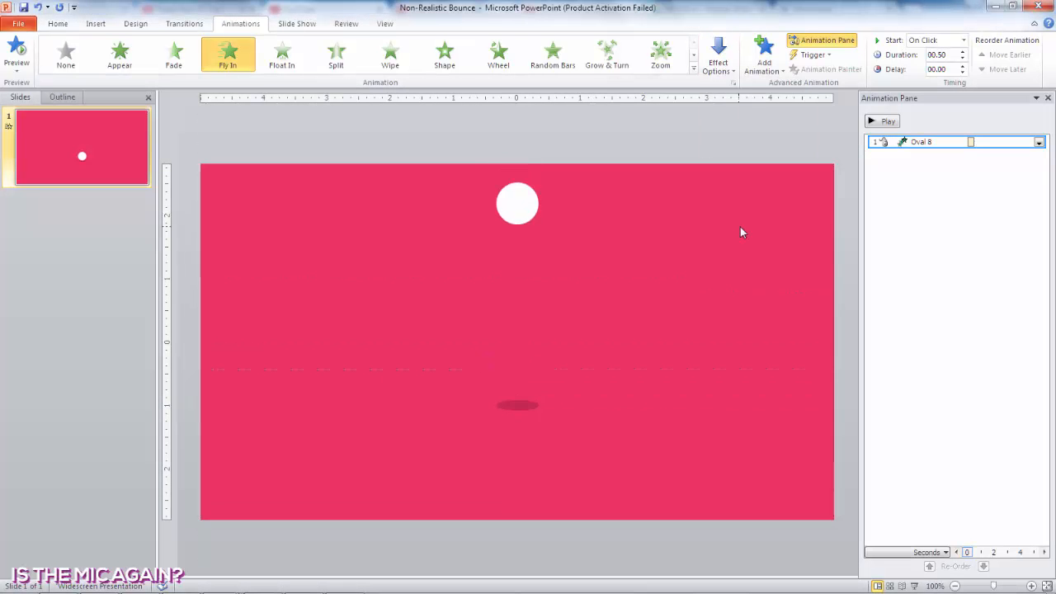
Raise the Fly In effect's smooth start to its maximum and set it to start With Previous.
{"action": "double_click", "coordinate": [884, 143]}
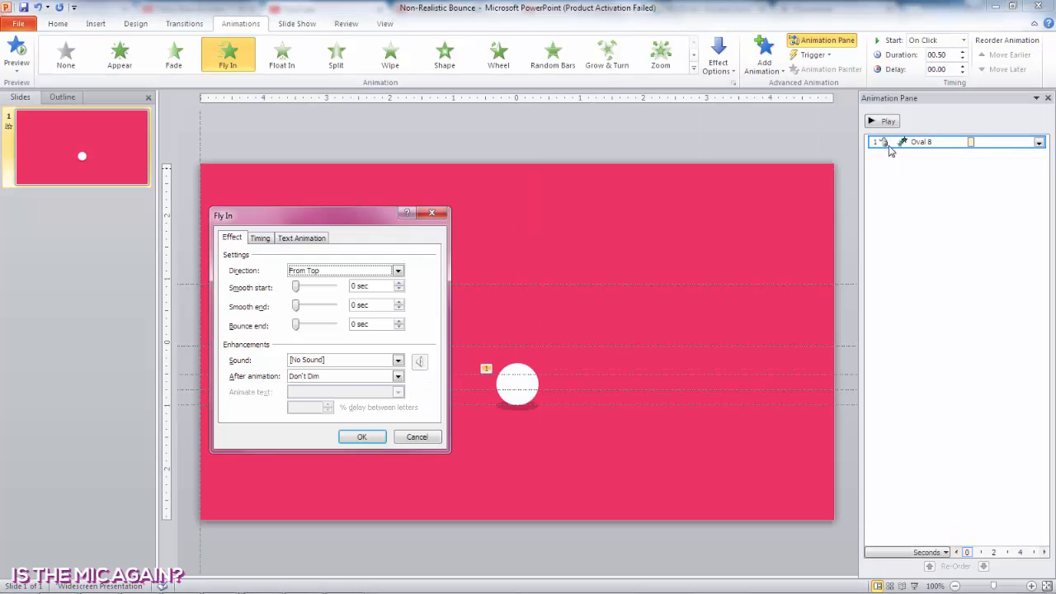
{"action": "left_click_drag", "start_coordinate": [296, 293], "coordinate": [333, 293]}
{"action": "left_click", "coordinate": [357, 436]}
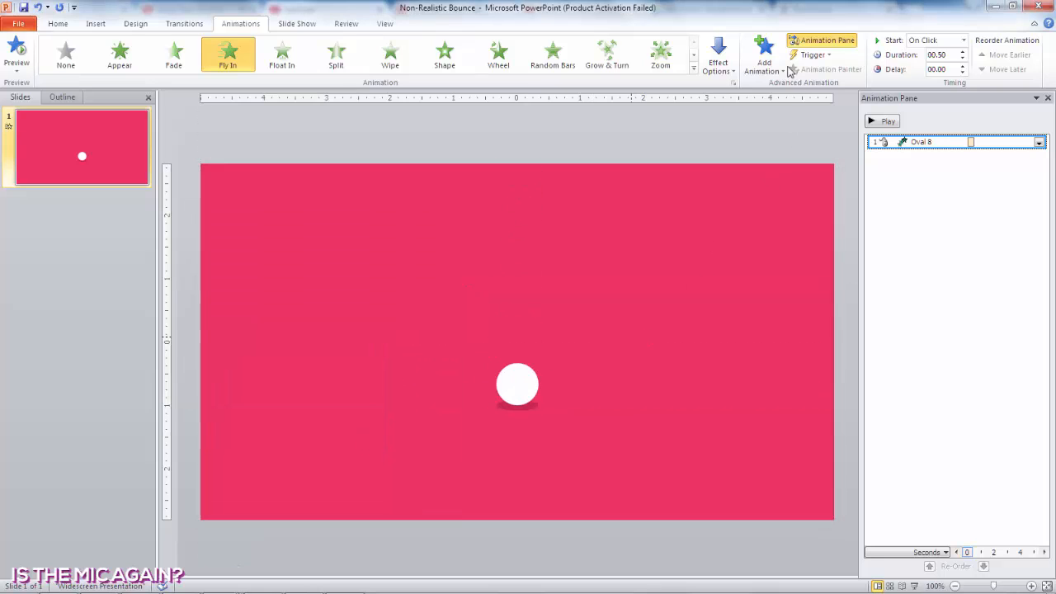
{"action": "left_click", "coordinate": [941, 39]}
{"action": "left_click", "coordinate": [942, 66]}
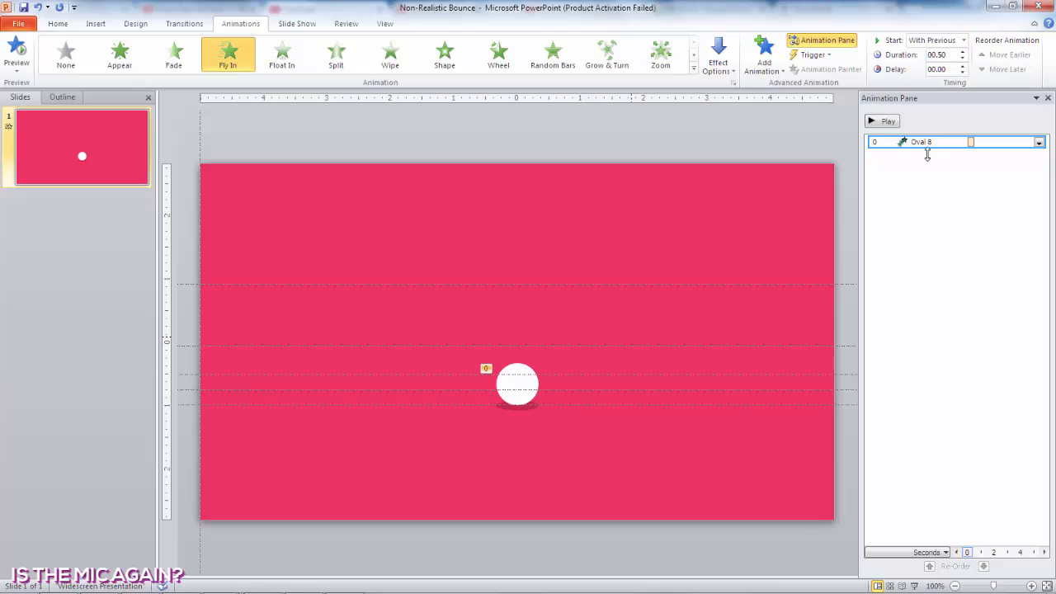
Zoom in the animation timeline's seconds scale and widen the Animation Pane further.
{"action": "left_click", "coordinate": [892, 553]}
{"action": "left_click", "coordinate": [897, 566]}
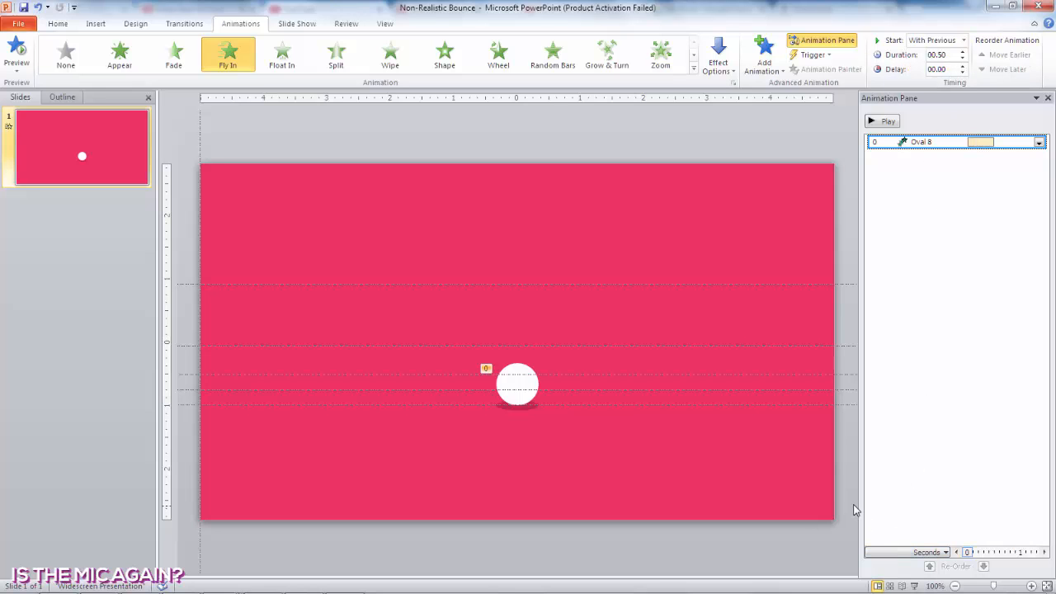
{"action": "left_click_drag", "start_coordinate": [857, 509], "coordinate": [825, 509]}
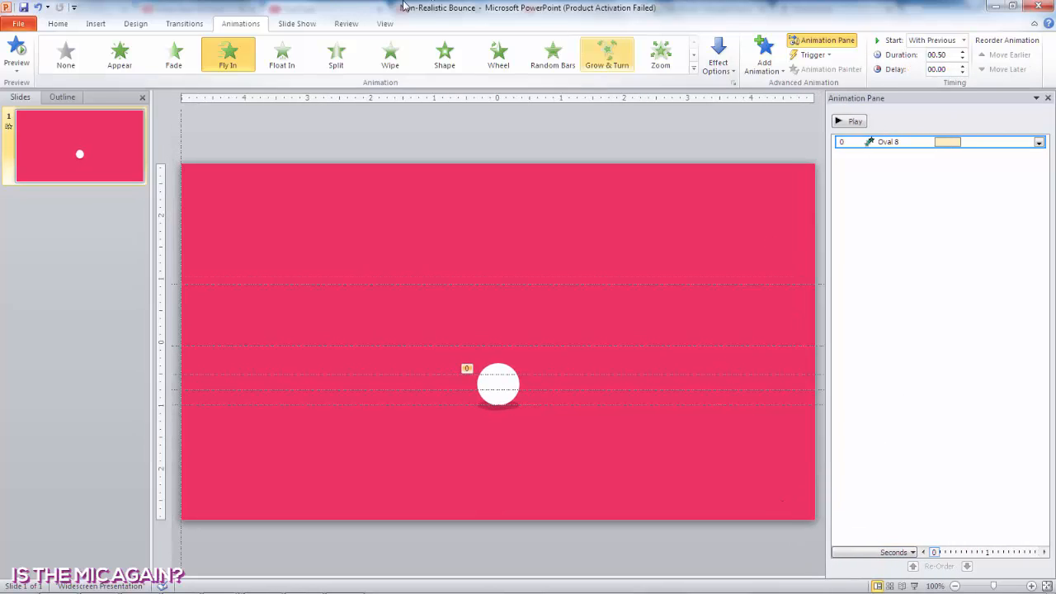
Hide the ruler and play the circle's Fly In animation.
{"action": "left_click", "coordinate": [385, 24]}
{"action": "left_click", "coordinate": [238, 41]}
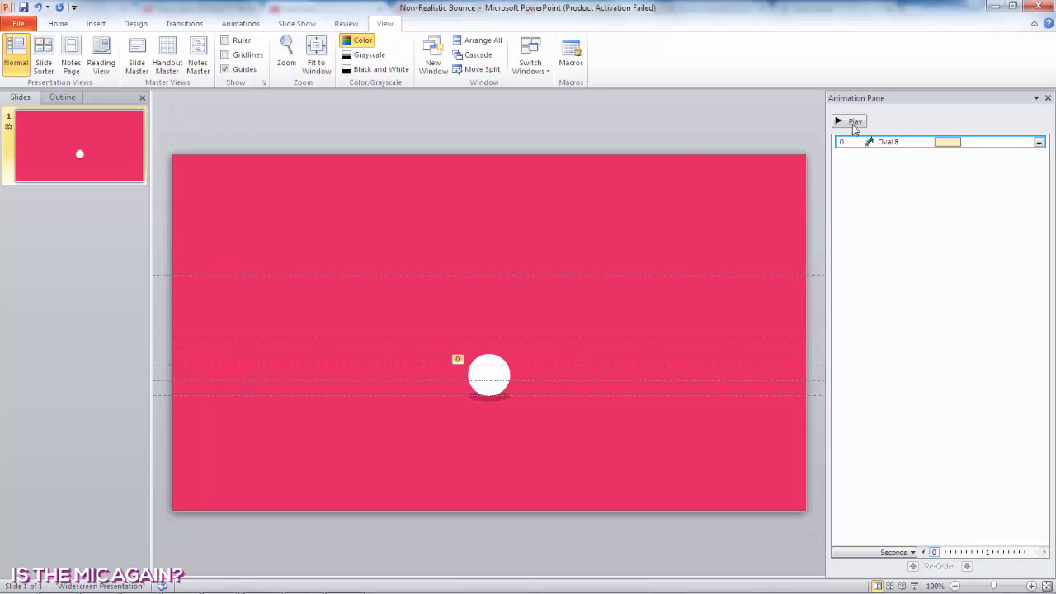
{"action": "left_click", "coordinate": [853, 122]}
Add a Lines motion path to the white circle and set its direction to Up.
{"action": "left_click", "coordinate": [489, 363]}
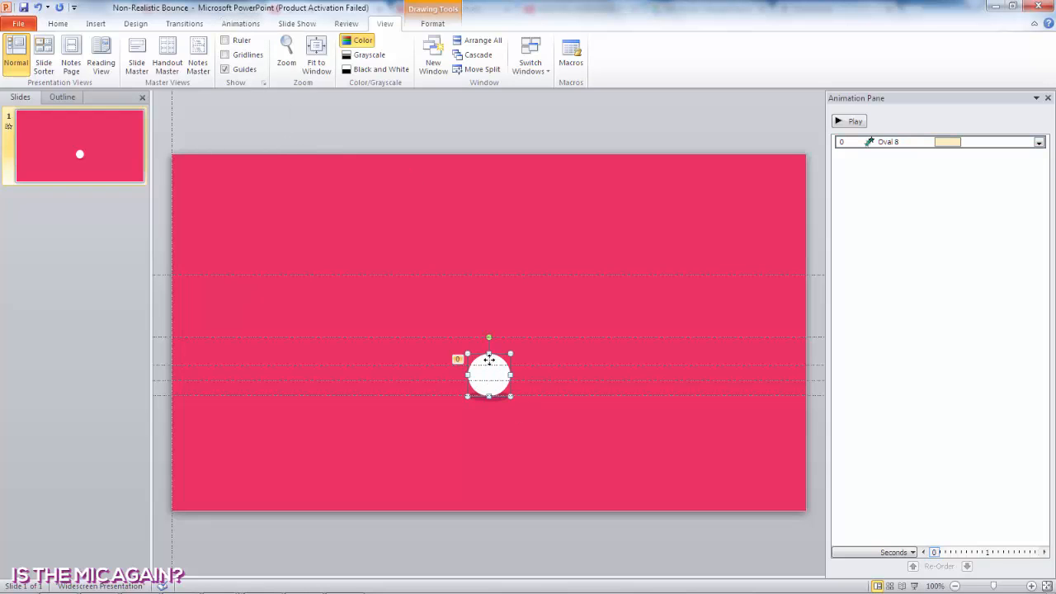
{"action": "left_click", "coordinate": [238, 24]}
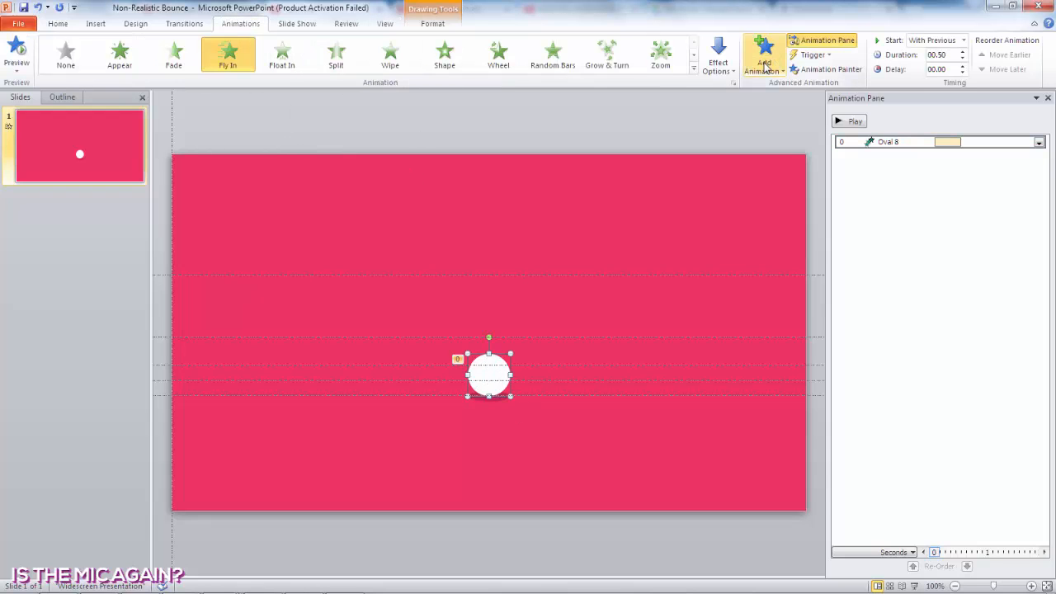
{"action": "left_click", "coordinate": [765, 62]}
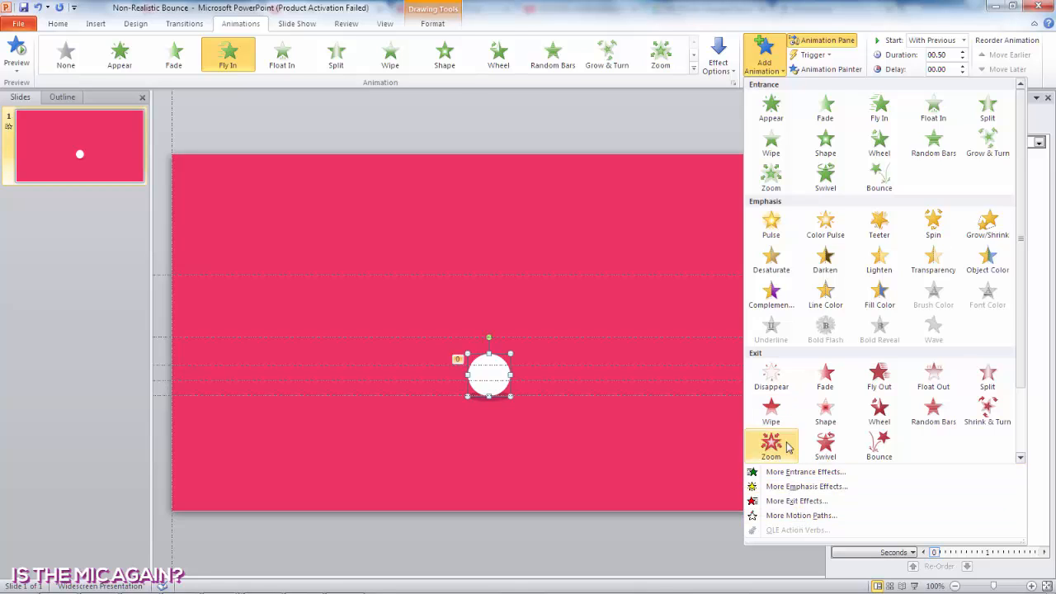
{"action": "scroll", "coordinate": [784, 446], "scroll_direction": "down", "scroll_amount": 2}
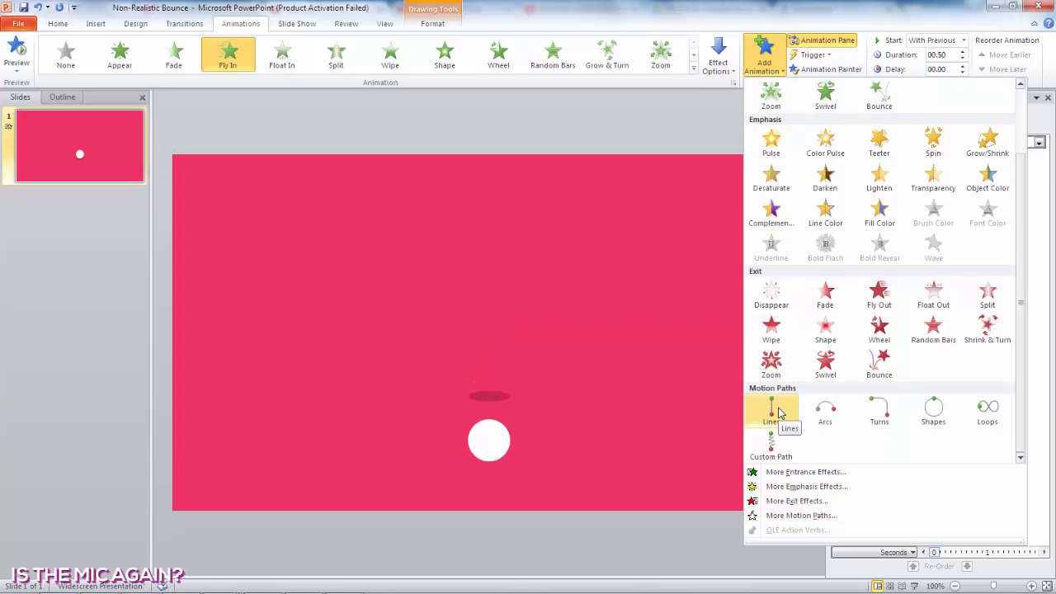
{"action": "left_click", "coordinate": [780, 413]}
{"action": "left_click", "coordinate": [726, 66]}
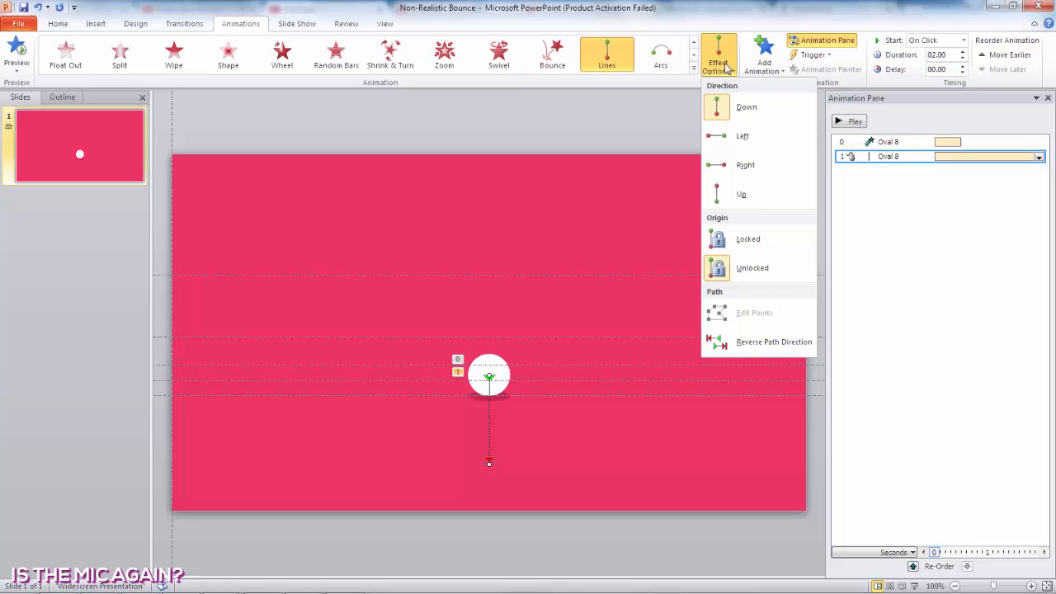
{"action": "left_click", "coordinate": [760, 208]}
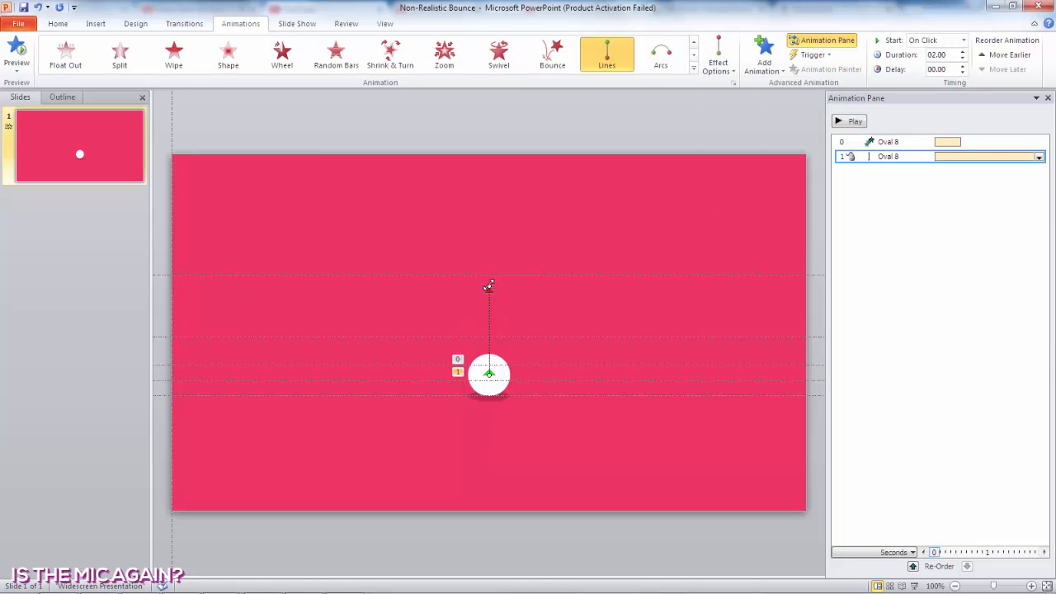
Extend the end of the upward motion path to the highest horizontal guide.
{"action": "scroll", "coordinate": [489, 287], "scroll_direction": "up", "scroll_amount": 5}
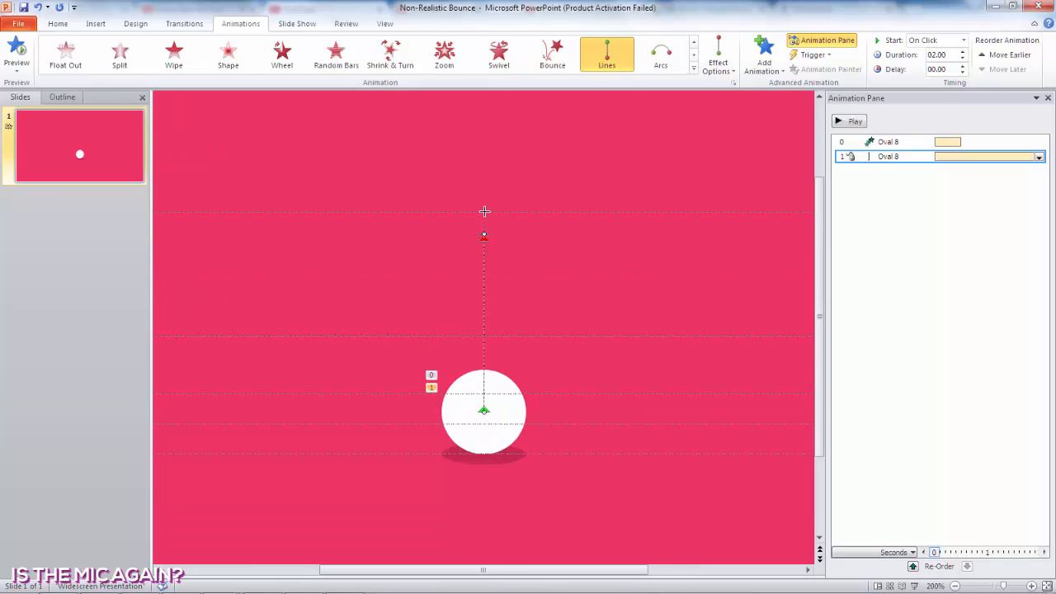
{"action": "left_click_drag", "start_coordinate": [484, 212], "coordinate": [485, 214]}
{"action": "key", "text": "ctrl+z"}
{"action": "key", "text": "ctrl+y"}
Set the upward path's smooth start to 0 sec and smooth end to 2 sec, and enable Auto-reverse.
{"action": "double_click", "coordinate": [863, 157]}
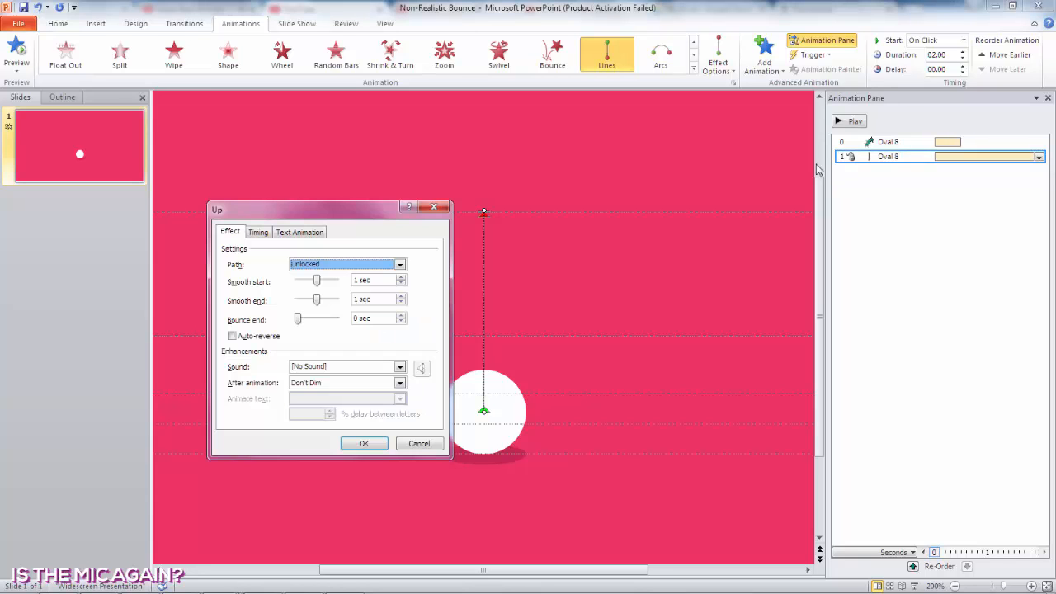
{"action": "left_click_drag", "start_coordinate": [318, 300], "coordinate": [359, 303]}
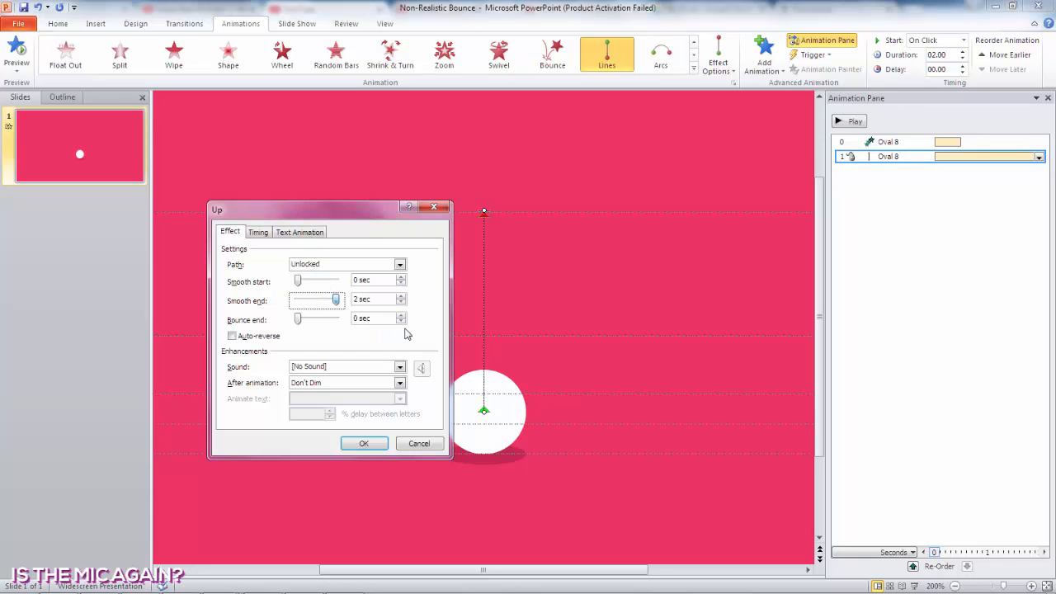
{"action": "left_click", "coordinate": [248, 340]}
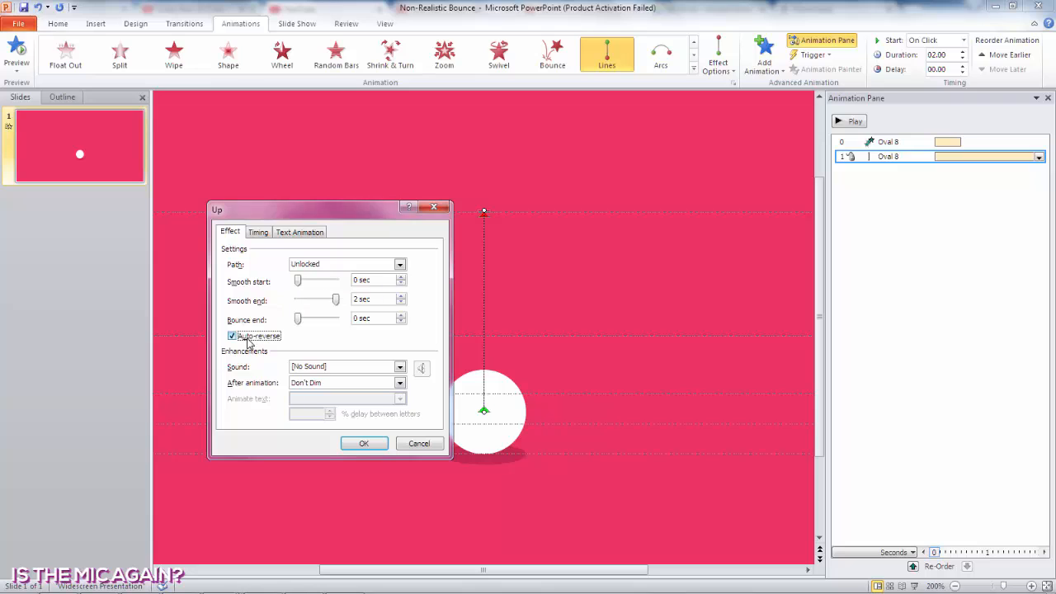
{"action": "left_click", "coordinate": [364, 443]}
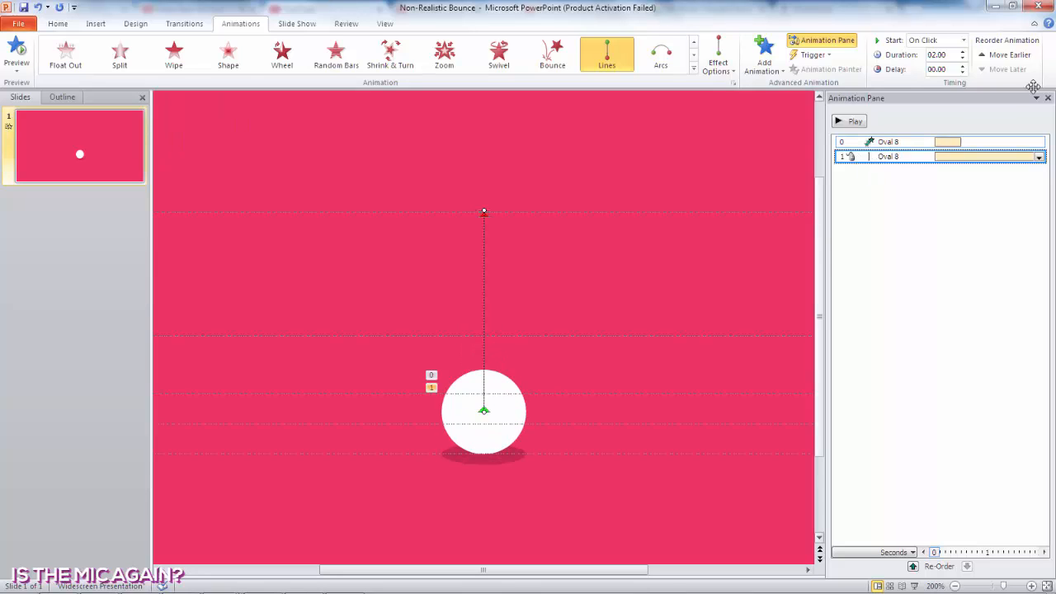
Give the upward path a 0.50-second duration, a With Previous start and a 0.50-second delay, and play the animation.
{"action": "left_click", "coordinate": [938, 55]}
{"action": "type", "text": "01"}
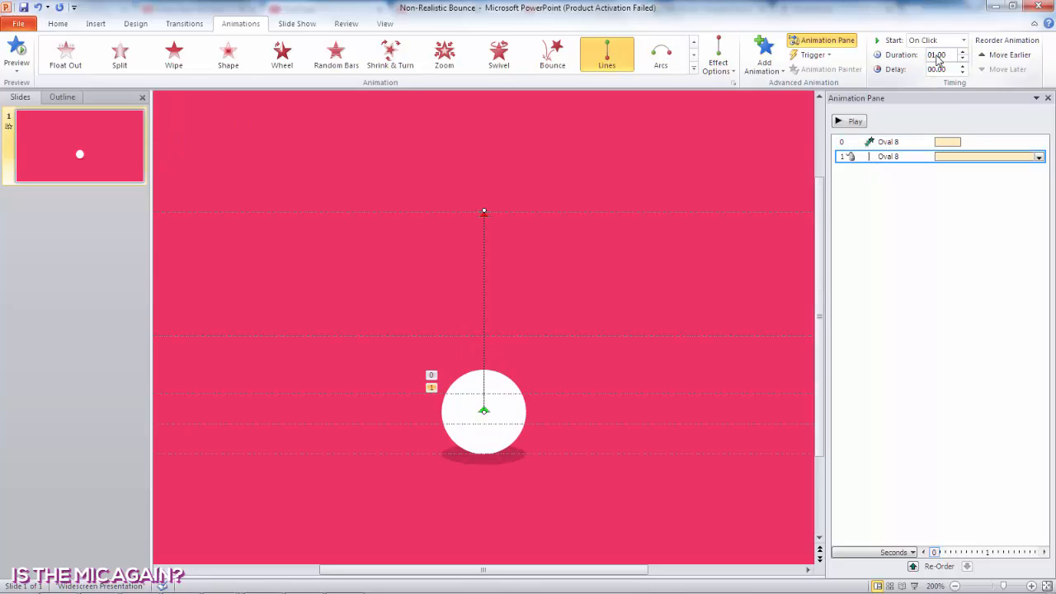
{"action": "key", "text": "Return"}
{"action": "key", "text": "Return"}
{"action": "left_click", "coordinate": [962, 40]}
{"action": "left_click", "coordinate": [933, 66]}
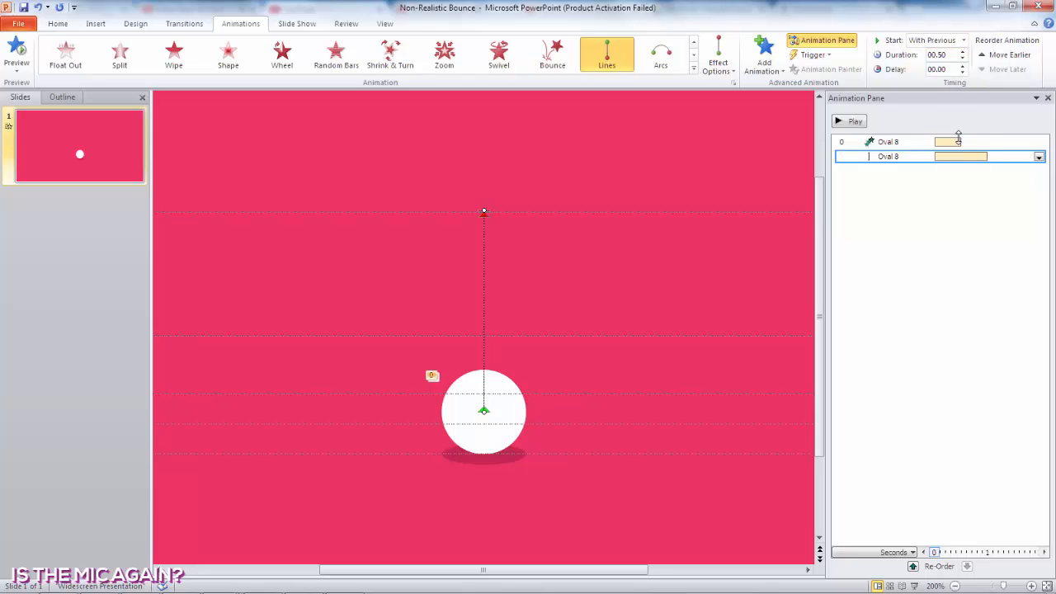
{"action": "left_click_drag", "start_coordinate": [951, 156], "coordinate": [978, 158]}
{"action": "left_click", "coordinate": [858, 122]}
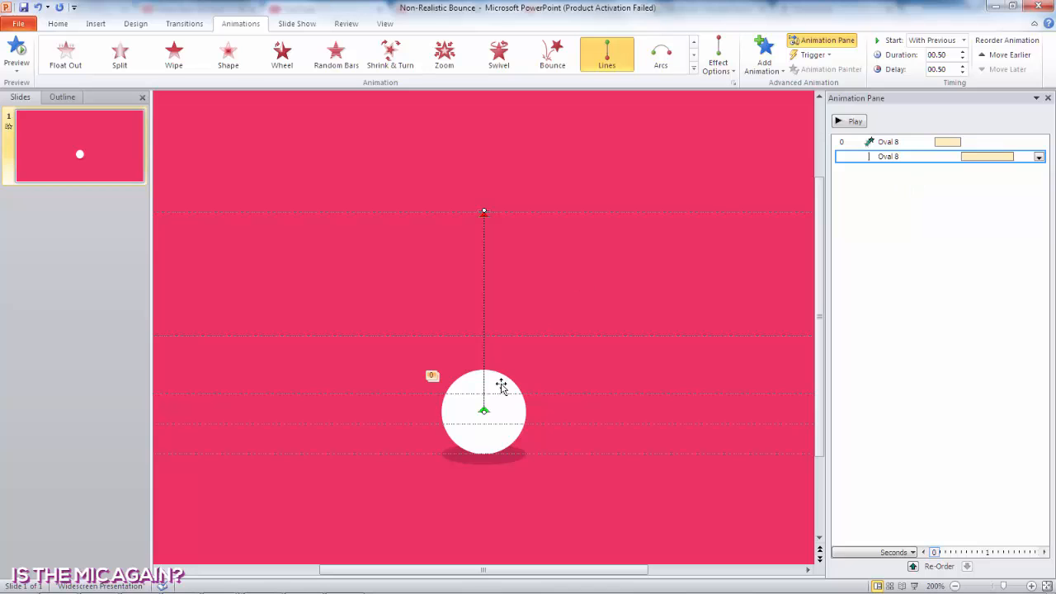
Add a second upward Lines motion path to the circle, ending at the second-highest horizontal guide.
{"action": "left_click", "coordinate": [502, 390]}
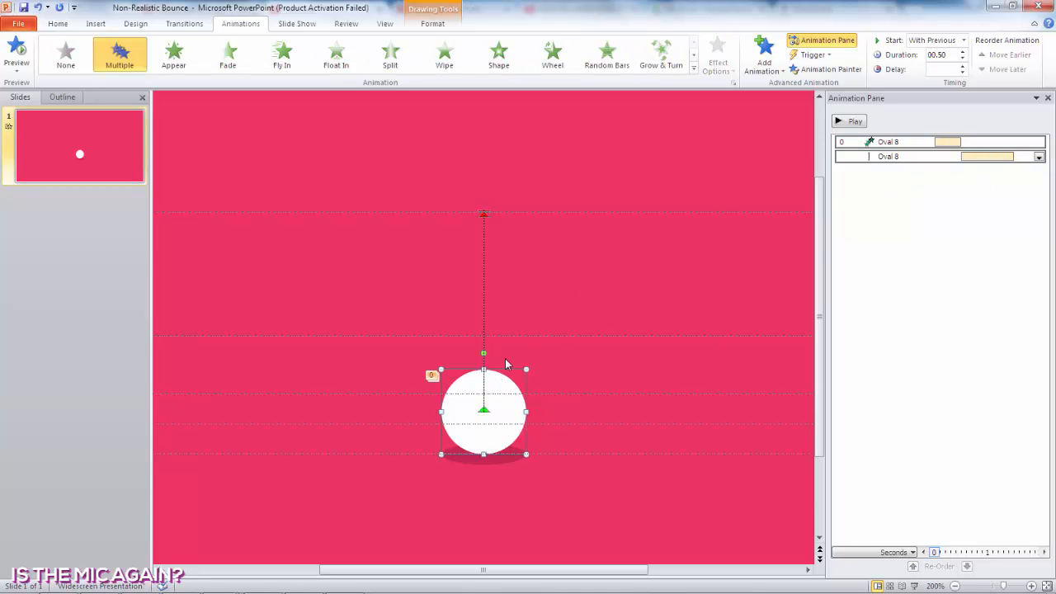
{"action": "left_click", "coordinate": [764, 56]}
{"action": "scroll", "coordinate": [814, 330], "scroll_direction": "down", "scroll_amount": 3}
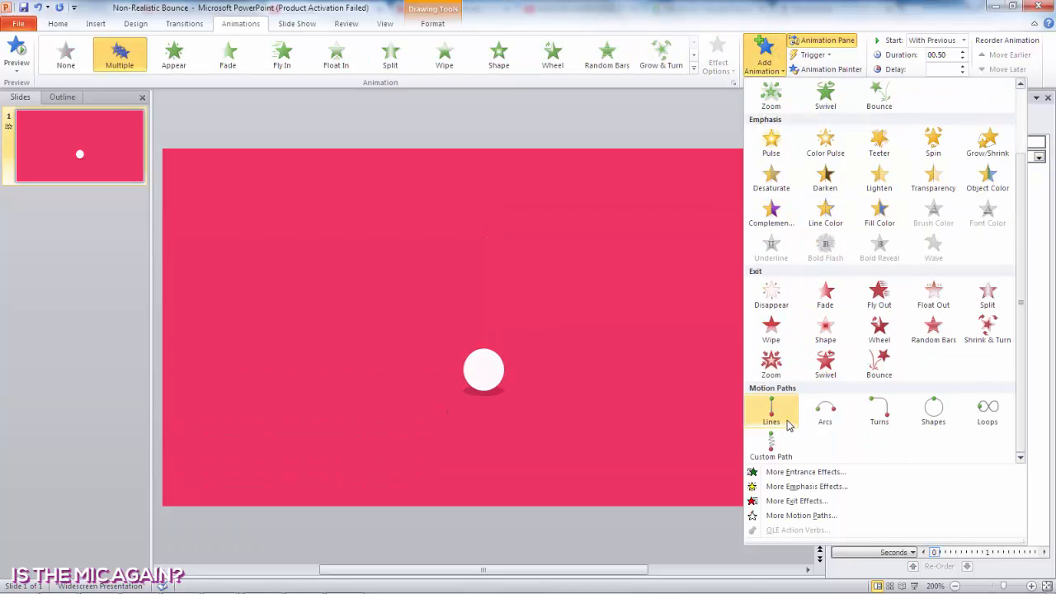
{"action": "left_click", "coordinate": [788, 413]}
{"action": "left_click", "coordinate": [718, 56]}
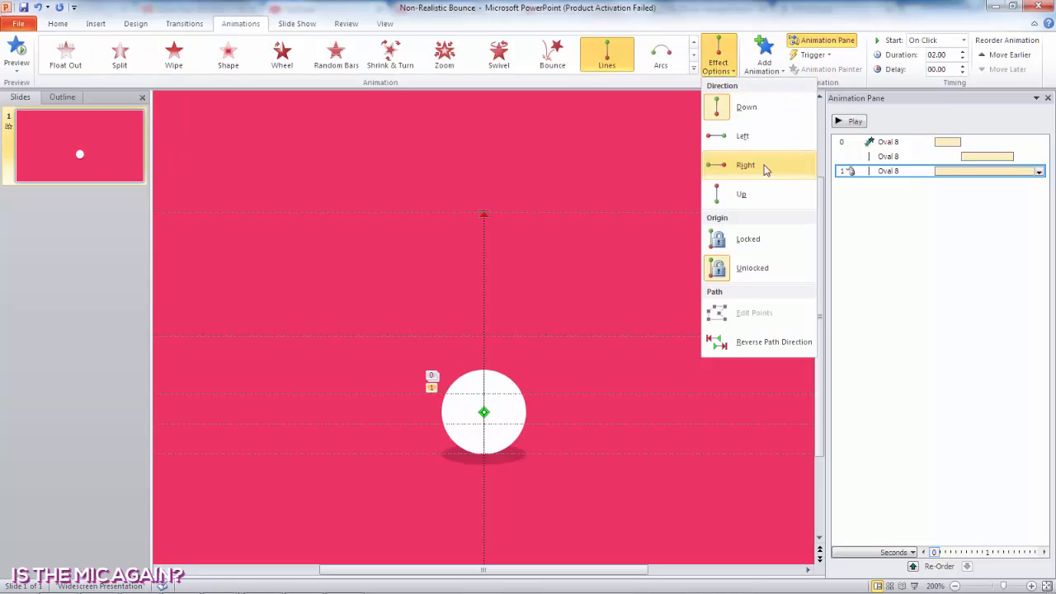
{"action": "left_click", "coordinate": [745, 194]}
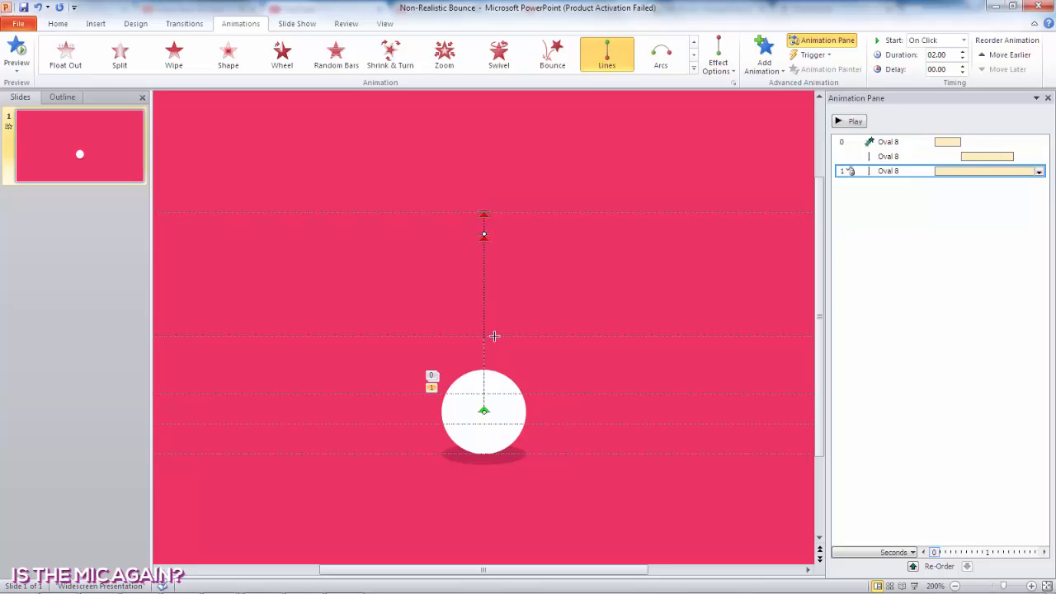
Set the second upward motion path's duration to 0.50 seconds.
{"action": "double_click", "coordinate": [942, 55]}
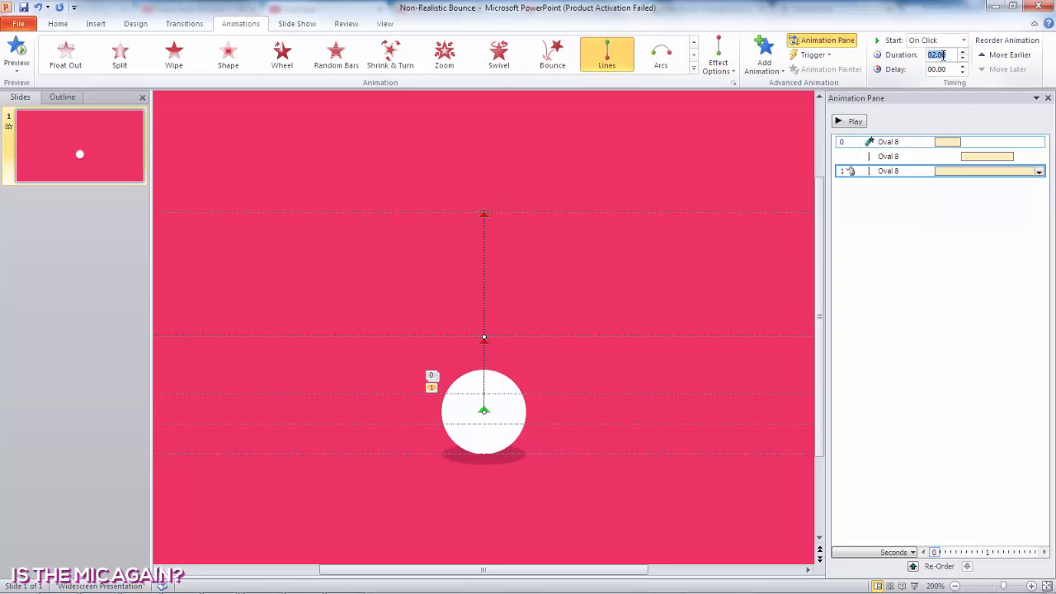
{"action": "type", "text": "0.5"}
{"action": "key", "text": "Return"}
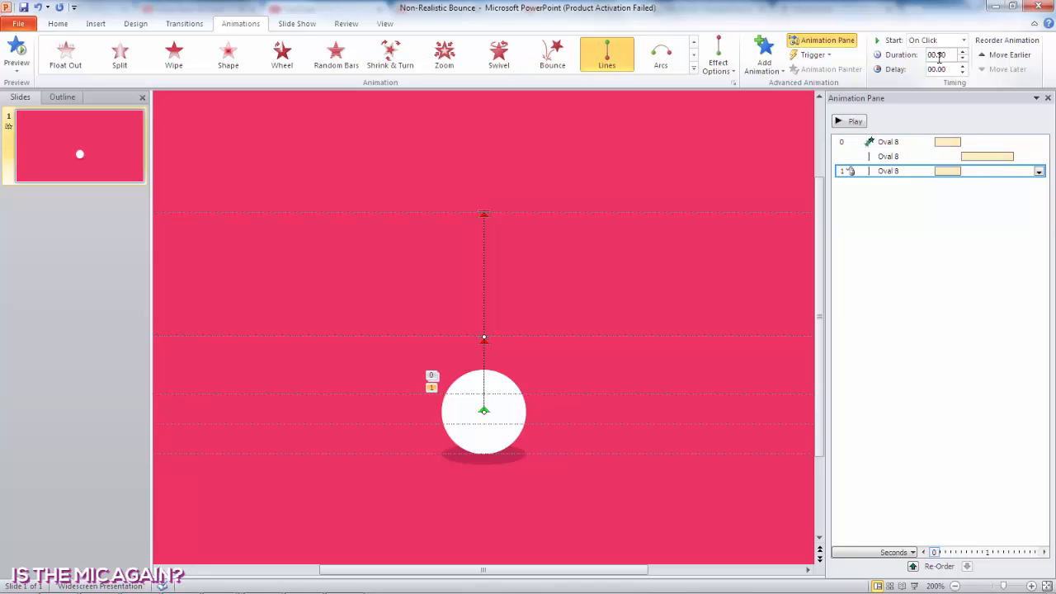
Set the second upward path's smooth start to 0 sec and smooth end to 0.5 sec, and enable Auto-reverse.
{"action": "left_click", "coordinate": [890, 157]}
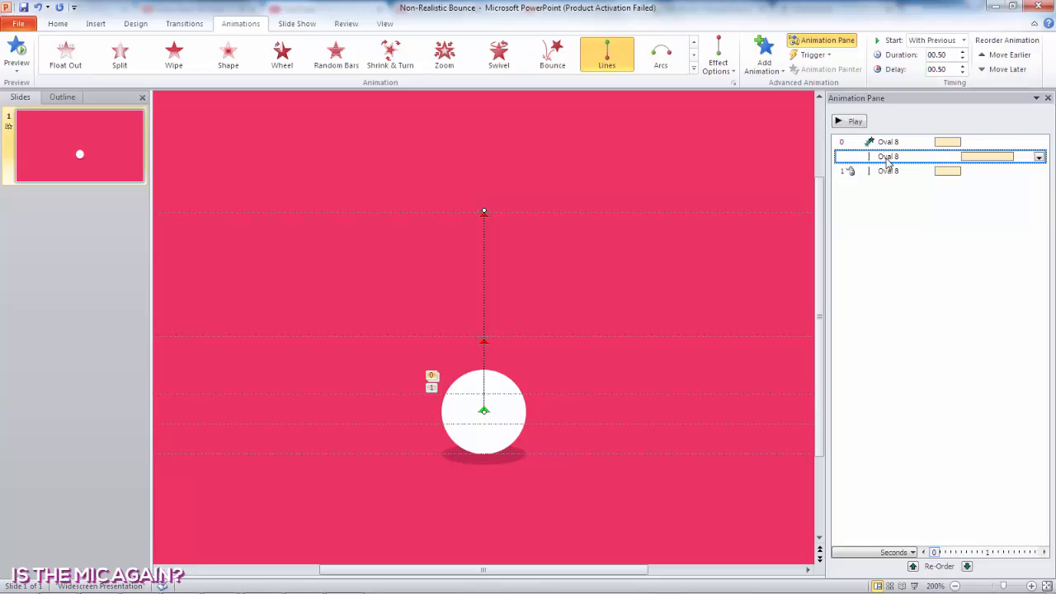
{"action": "left_click", "coordinate": [888, 170]}
{"action": "double_click", "coordinate": [890, 172]}
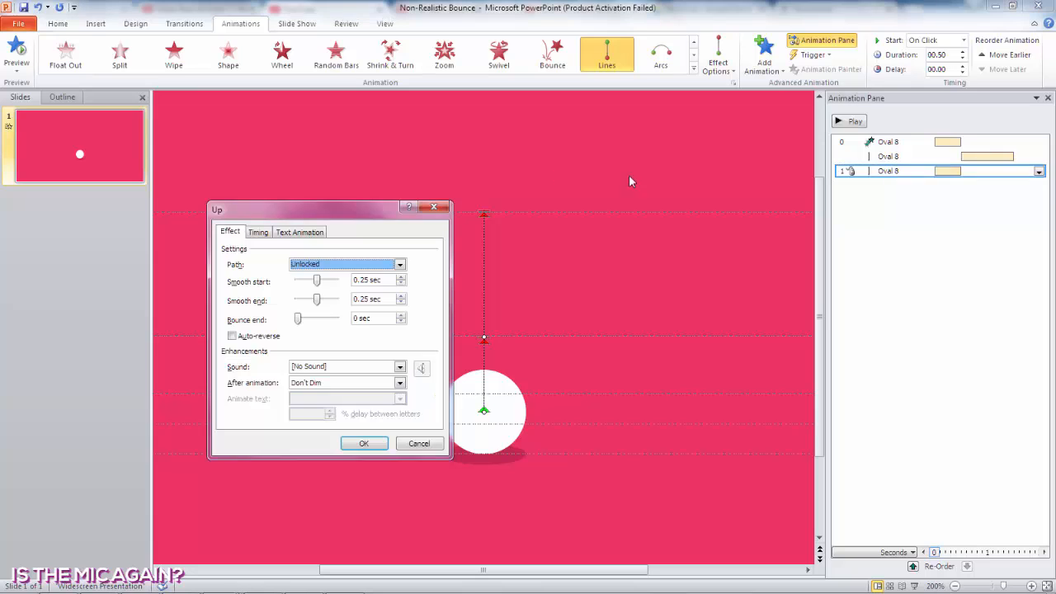
{"action": "left_click_drag", "start_coordinate": [318, 304], "coordinate": [344, 304]}
{"action": "left_click", "coordinate": [241, 339]}
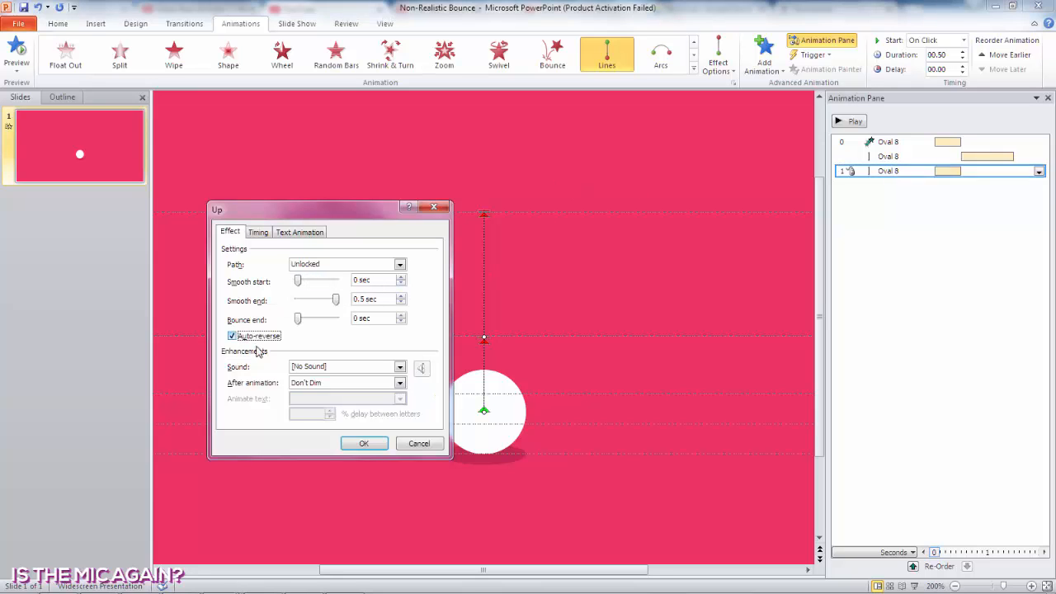
{"action": "left_click", "coordinate": [364, 444]}
Start the second upward path With Previous after a 1.50-second delay, and play the animation.
{"action": "left_click", "coordinate": [922, 42]}
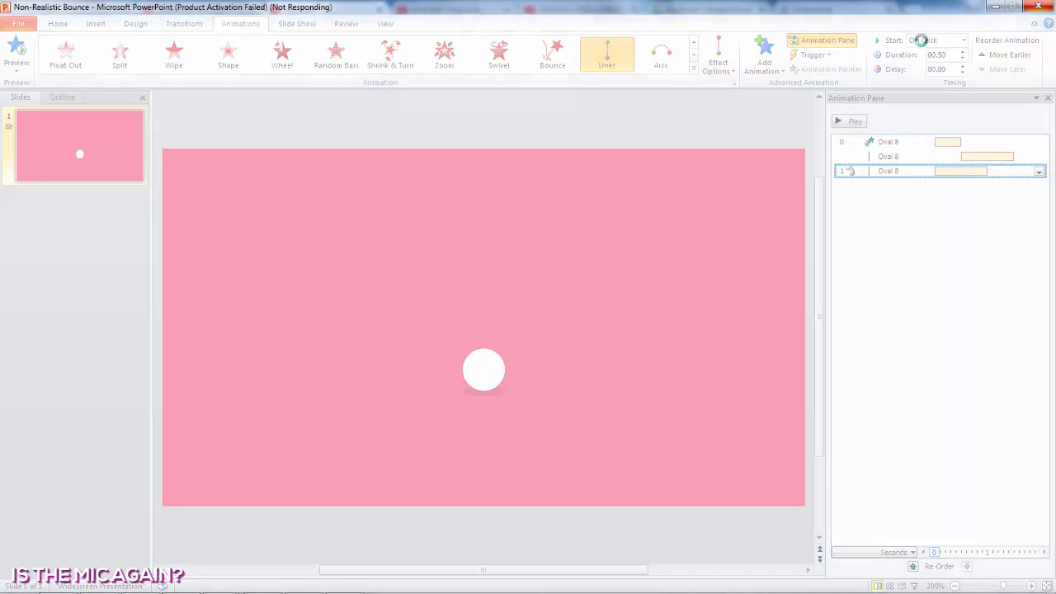
{"action": "left_click", "coordinate": [931, 66]}
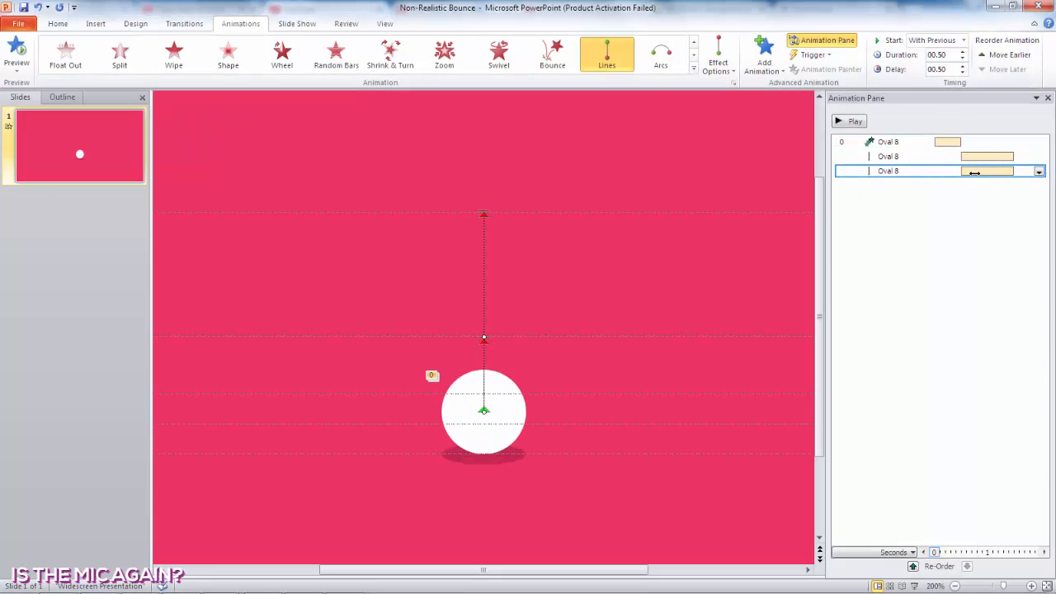
{"action": "mouse_move", "coordinate": [1002, 170]}
{"action": "left_mouse_down"}
{"action": "mouse_move", "coordinate": [1032, 175]}
{"action": "mouse_move", "coordinate": [1013, 170]}
{"action": "left_mouse_up"}
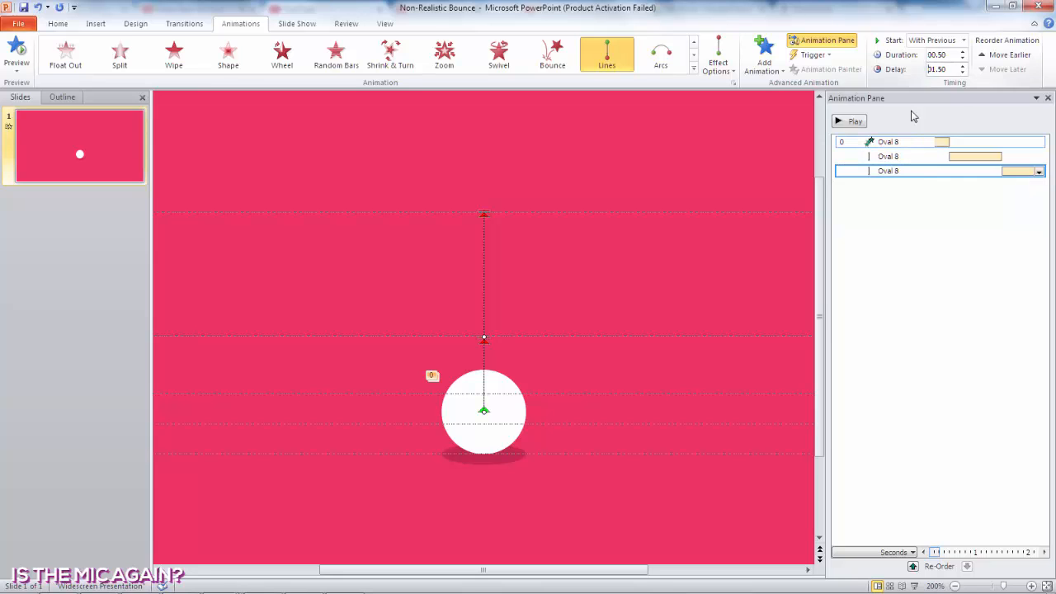
{"action": "left_click", "coordinate": [955, 222]}
{"action": "left_click", "coordinate": [848, 124]}
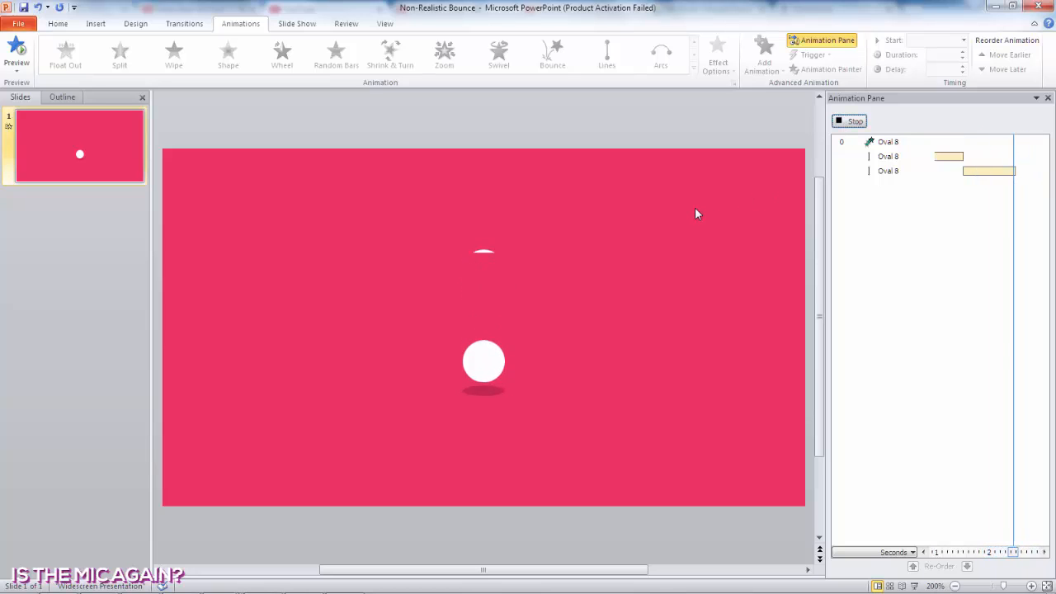
Add a third Lines motion path to the white circle and direct it upward.
{"action": "scroll", "coordinate": [608, 396], "scroll_direction": "up", "scroll_amount": 5}
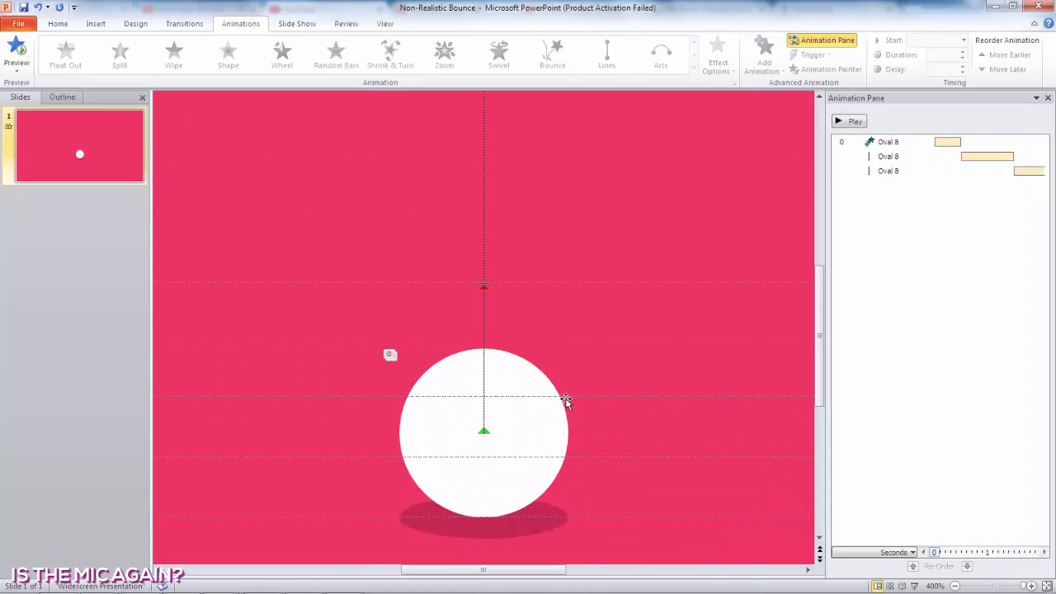
{"action": "left_click", "coordinate": [505, 367]}
{"action": "left_click", "coordinate": [779, 58]}
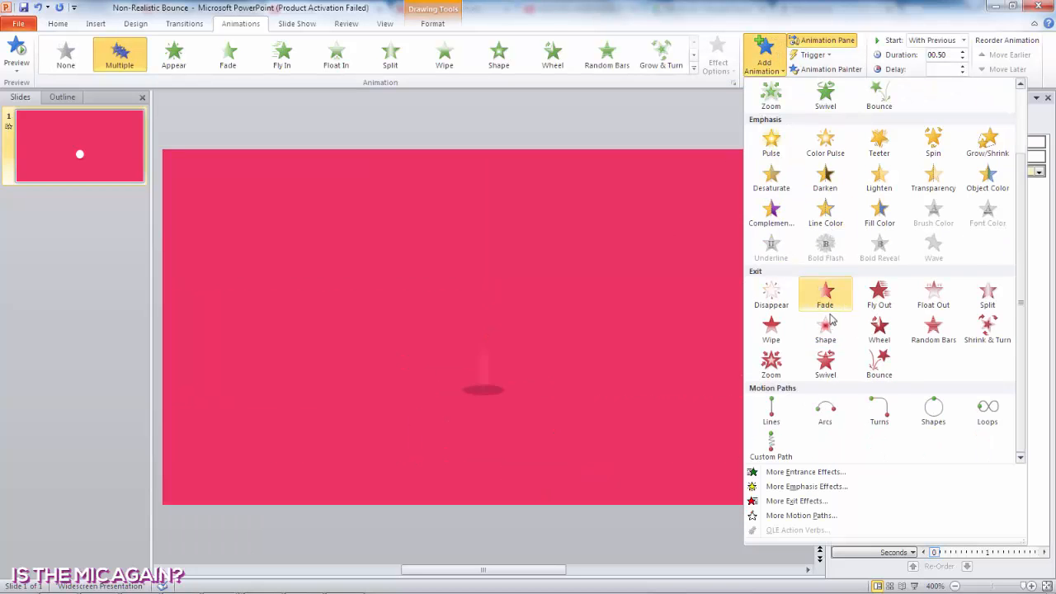
{"action": "left_click", "coordinate": [764, 408]}
{"action": "left_click", "coordinate": [718, 53]}
{"action": "left_click", "coordinate": [726, 171]}
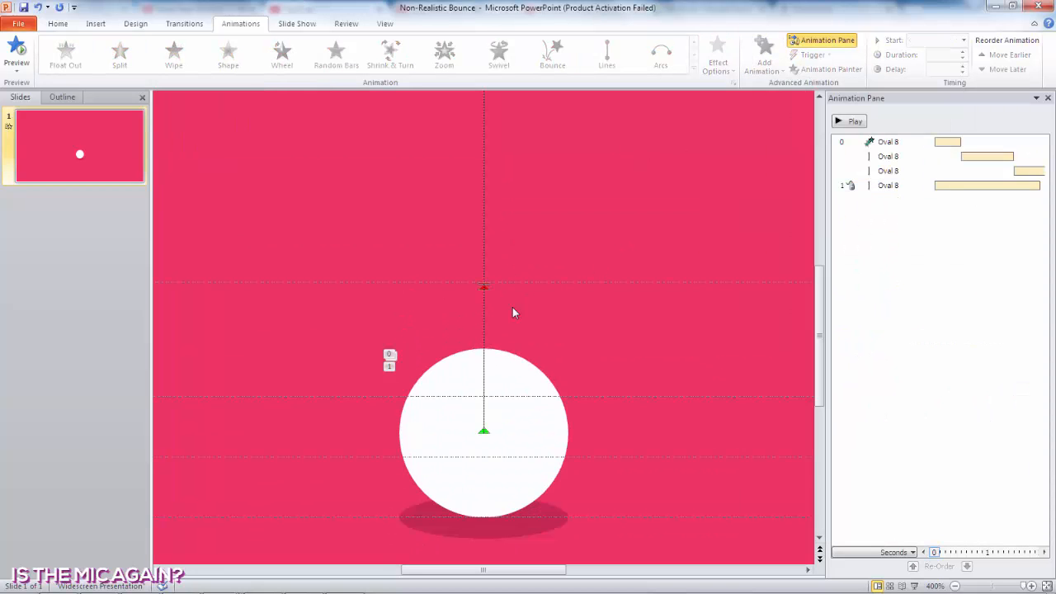
Shorten the third upward path so it ends at the horizontal guide crossing the circle's upper part.
{"action": "scroll", "coordinate": [635, 220], "scroll_direction": "up", "scroll_amount": 1}
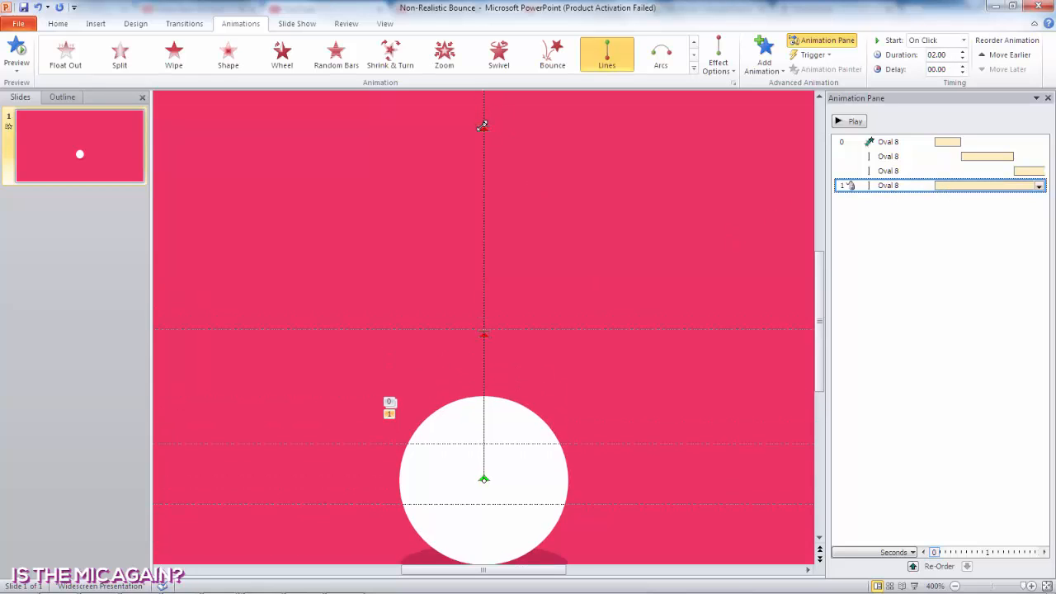
{"action": "left_click", "coordinate": [483, 126]}
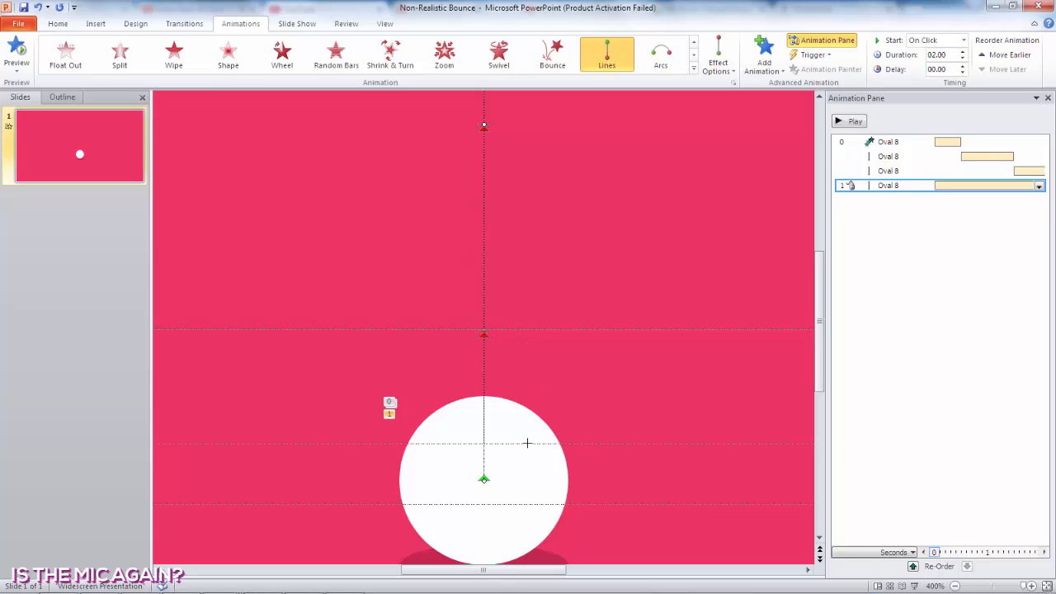
{"action": "scroll", "coordinate": [596, 372], "scroll_direction": "down", "scroll_amount": 1}
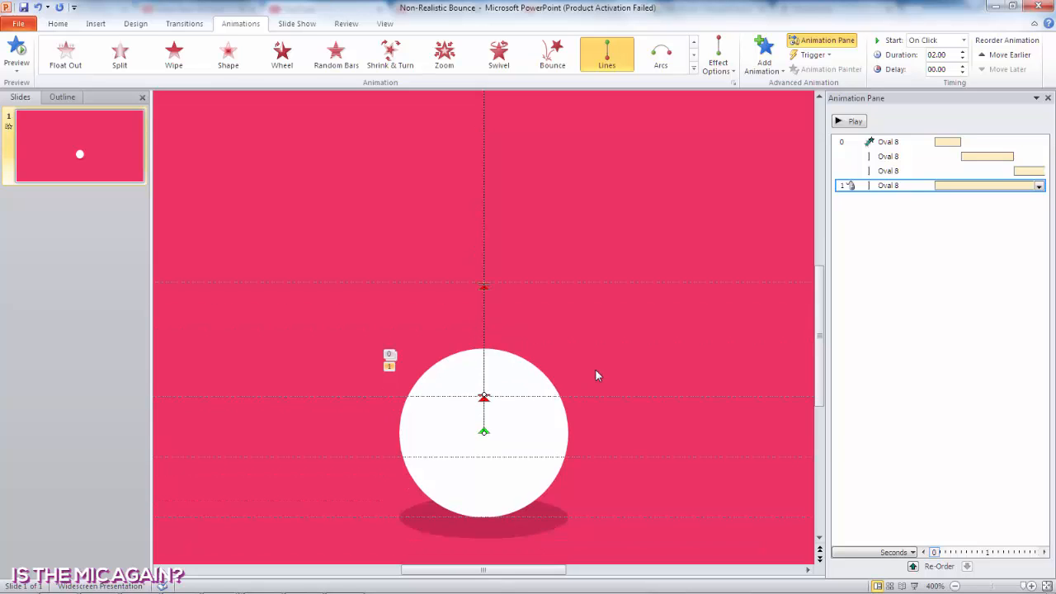
Preview the animation with the ball and its shadow selected.
{"action": "left_click", "coordinate": [851, 121]}
{"action": "left_click", "coordinate": [536, 439]}
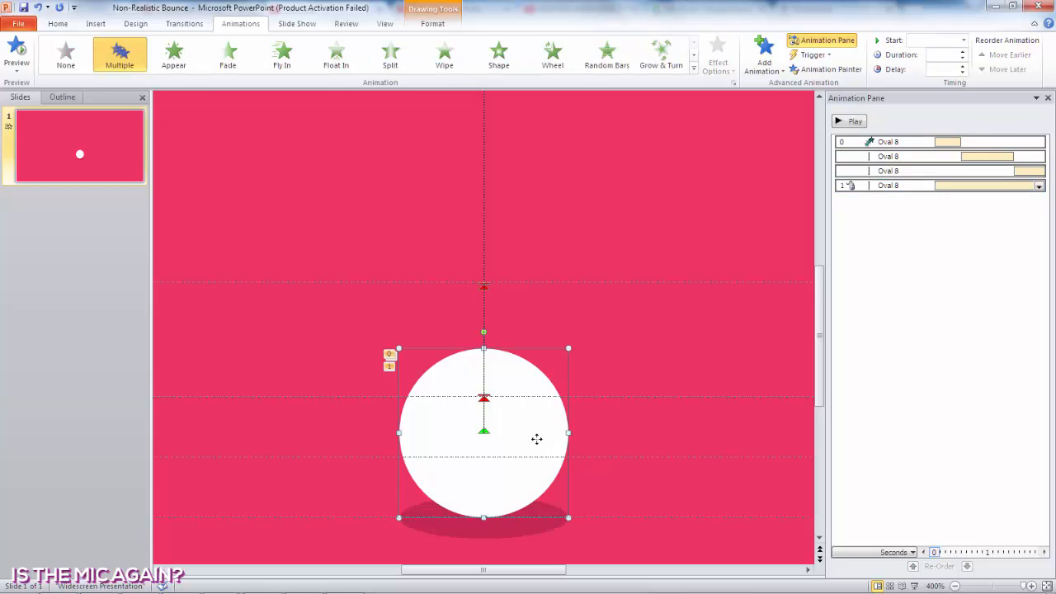
{"action": "left_click", "coordinate": [628, 418]}
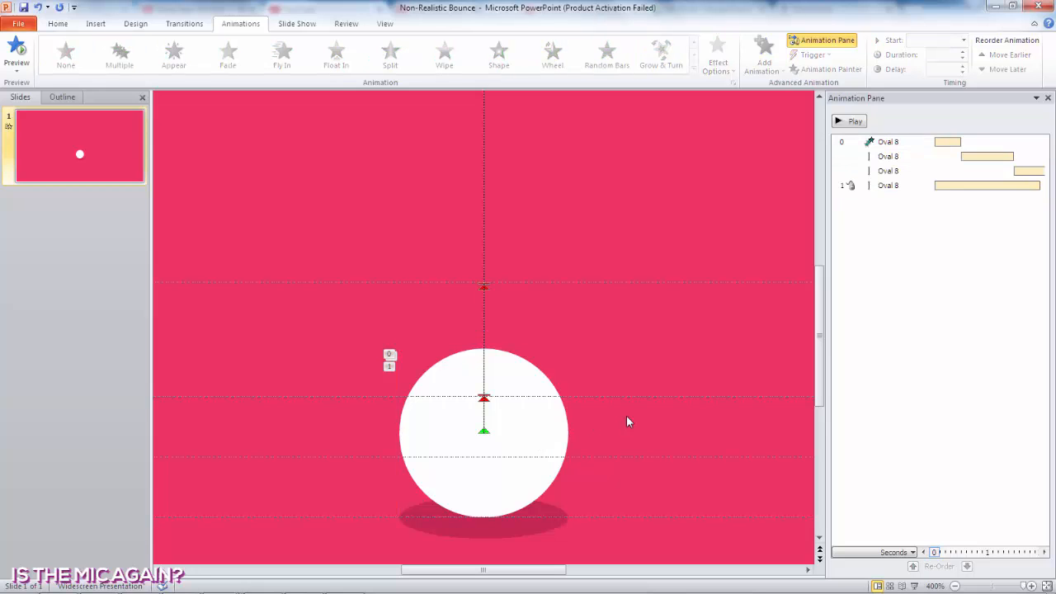
{"action": "scroll", "coordinate": [592, 516], "scroll_direction": "down", "scroll_amount": 1}
{"action": "left_click_drag", "start_coordinate": [610, 526], "coordinate": [332, 273]}
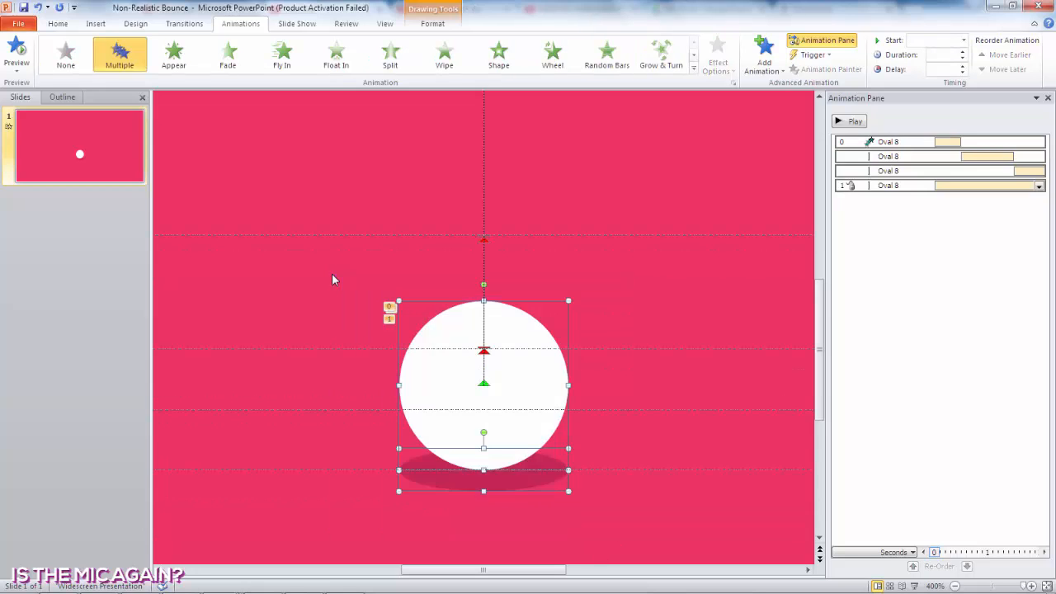
{"action": "left_click", "coordinate": [850, 121]}
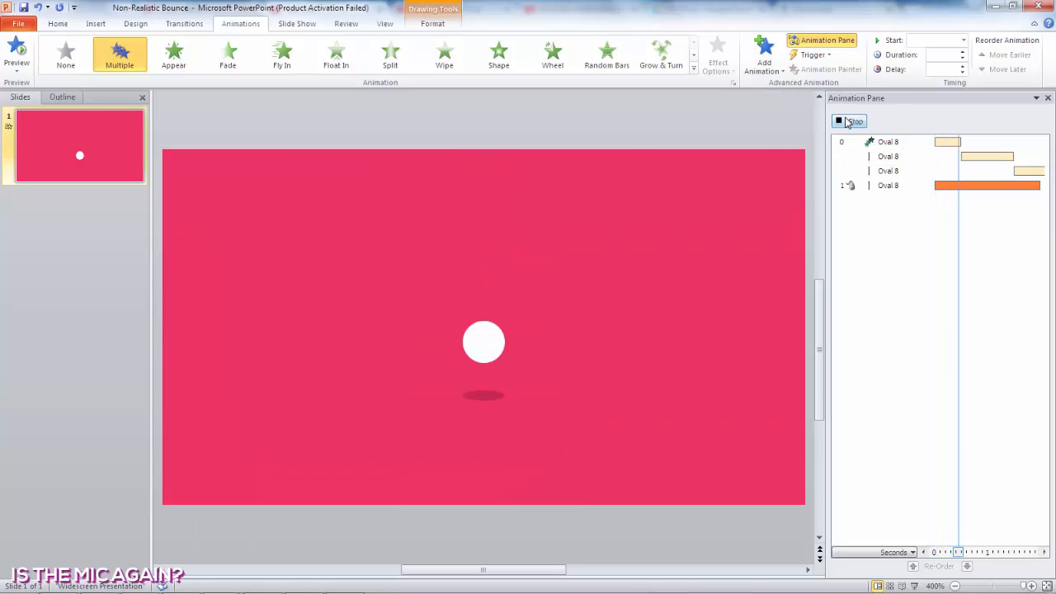
{"action": "left_click", "coordinate": [610, 306]}
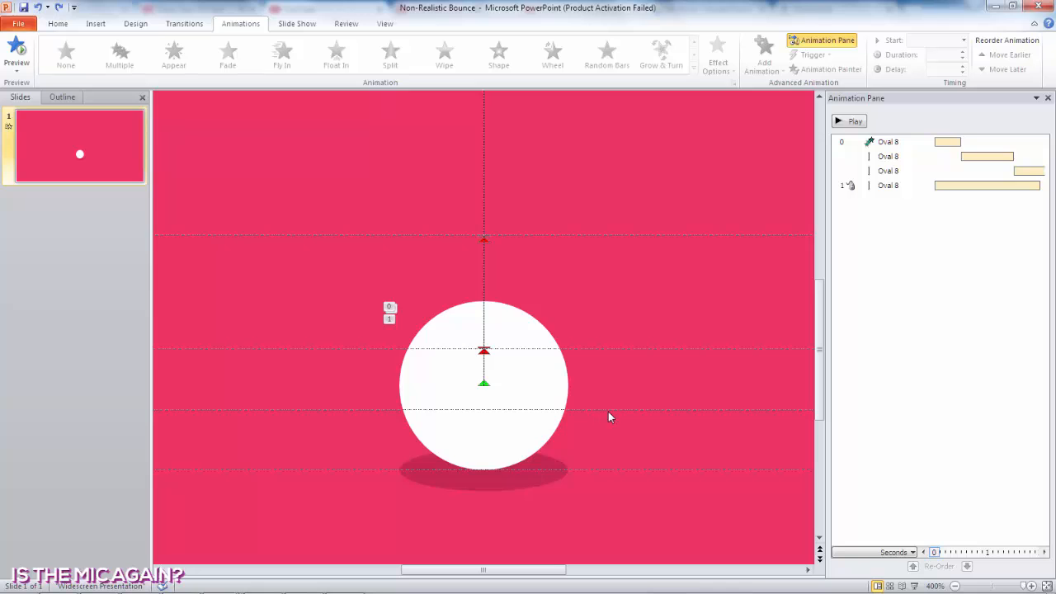
Remove the extra horizontal guides and return the vertical guide to the slide's centre.
{"action": "left_click_drag", "start_coordinate": [602, 410], "coordinate": [603, 411]}
{"action": "scroll", "coordinate": [610, 406], "scroll_direction": "down", "scroll_amount": 10, "text": "ctrl"}
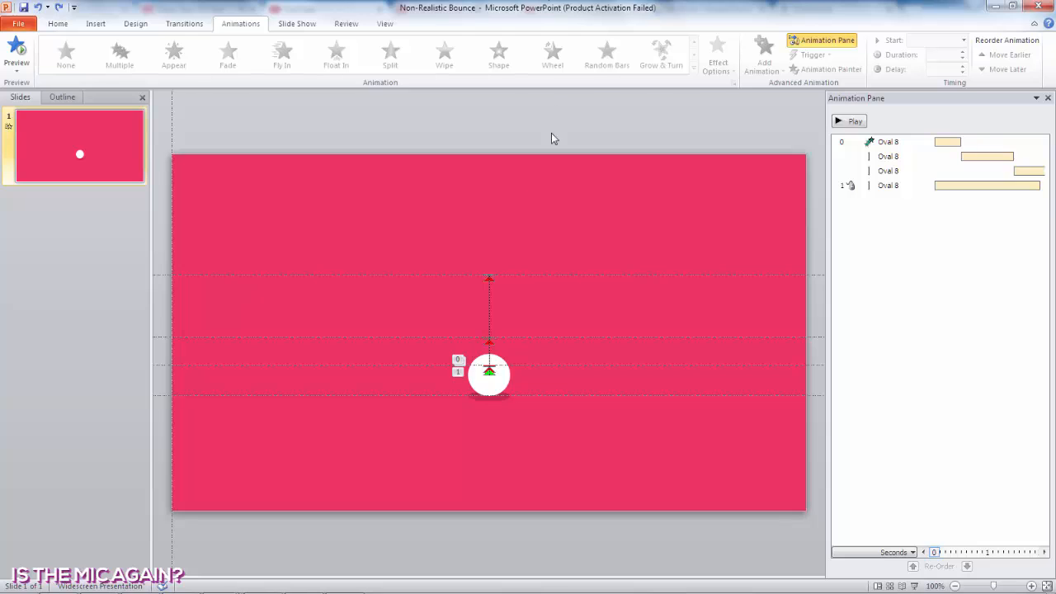
{"action": "mouse_move", "coordinate": [172, 136]}
{"action": "left_mouse_down"}
{"action": "mouse_move", "coordinate": [171, 154]}
{"action": "mouse_move", "coordinate": [805, 153]}
{"action": "mouse_move", "coordinate": [172, 156]}
{"action": "left_mouse_up"}
{"action": "left_click_drag", "start_coordinate": [242, 274], "coordinate": [643, 106]}
{"action": "left_click_drag", "start_coordinate": [424, 368], "coordinate": [657, 151]}
{"action": "left_click_drag", "start_coordinate": [432, 396], "coordinate": [547, 332]}
{"action": "left_click_drag", "start_coordinate": [172, 289], "coordinate": [488, 321]}
Turn off the display of the drawing guides on the slide.
{"action": "scroll", "coordinate": [579, 232], "scroll_direction": "down", "scroll_amount": 5}
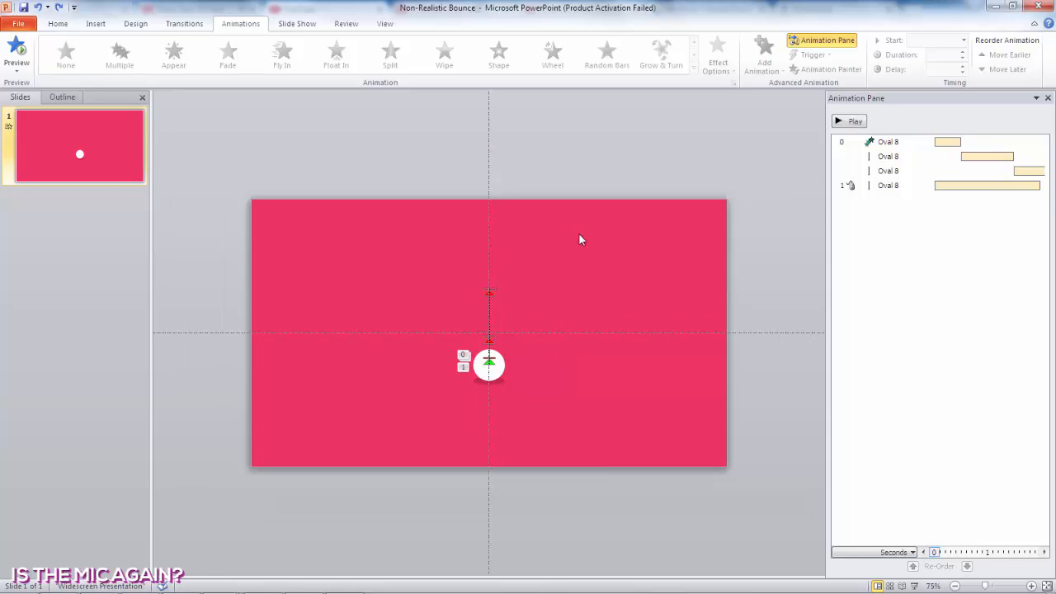
{"action": "scroll", "coordinate": [597, 291], "scroll_direction": "down", "scroll_amount": 4}
{"action": "scroll", "coordinate": [603, 295], "scroll_direction": "up", "scroll_amount": 6}
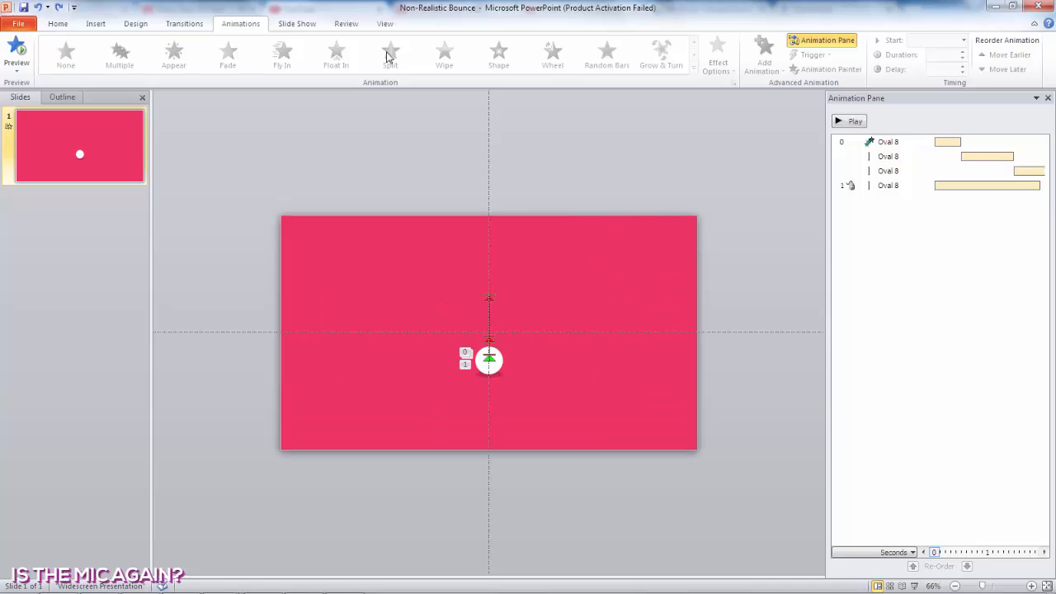
{"action": "left_click", "coordinate": [384, 23]}
{"action": "left_click", "coordinate": [234, 69]}
{"action": "scroll", "coordinate": [575, 230], "scroll_direction": "up", "scroll_amount": 4}
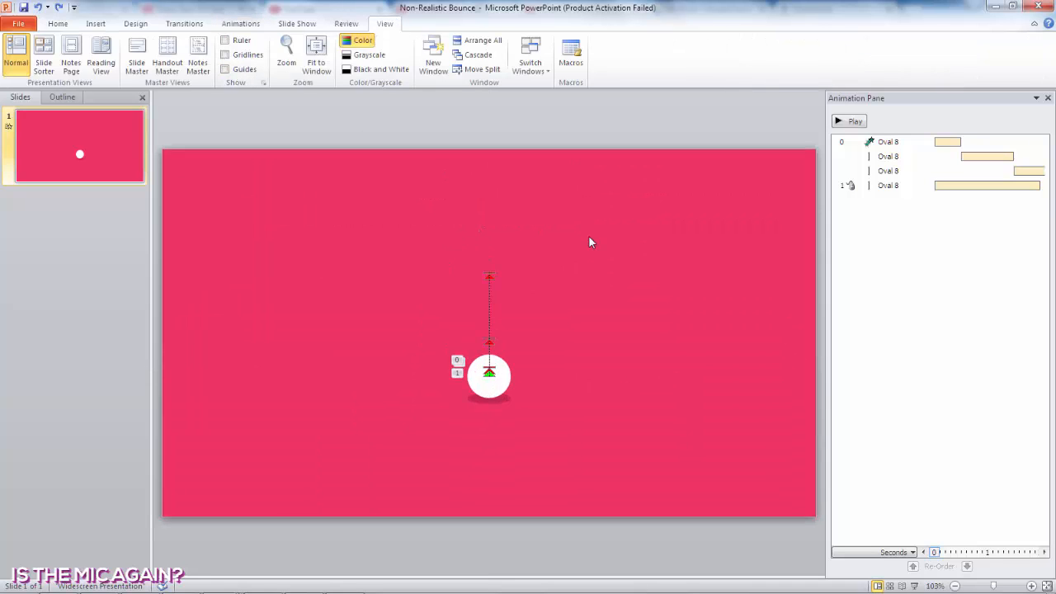
Set the third upward motion path to start With Previous.
{"action": "left_click", "coordinate": [849, 121]}
{"action": "left_click", "coordinate": [860, 185]}
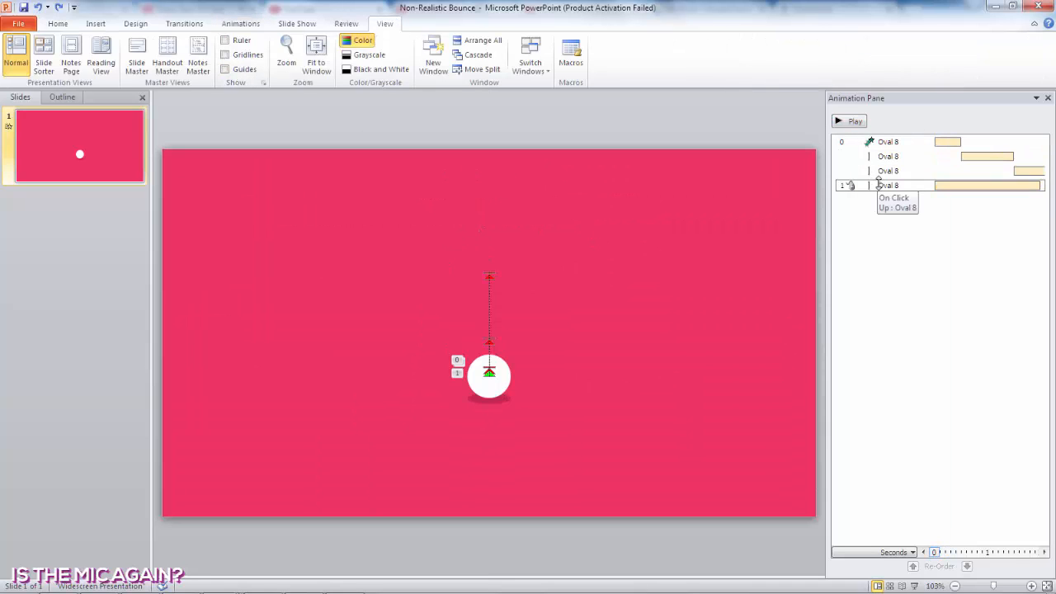
{"action": "left_click", "coordinate": [874, 193]}
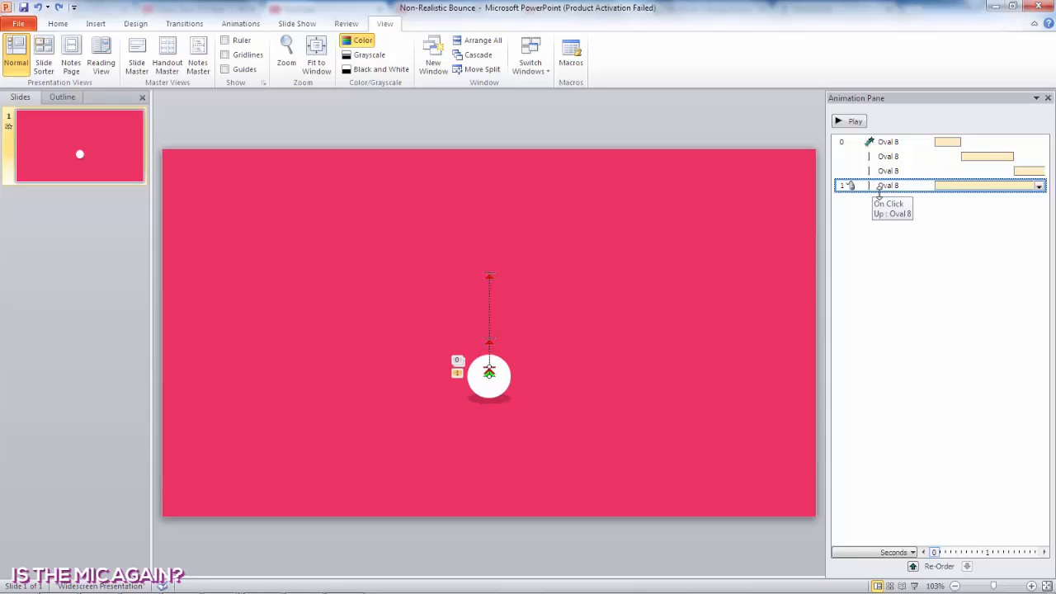
{"action": "left_click", "coordinate": [252, 27]}
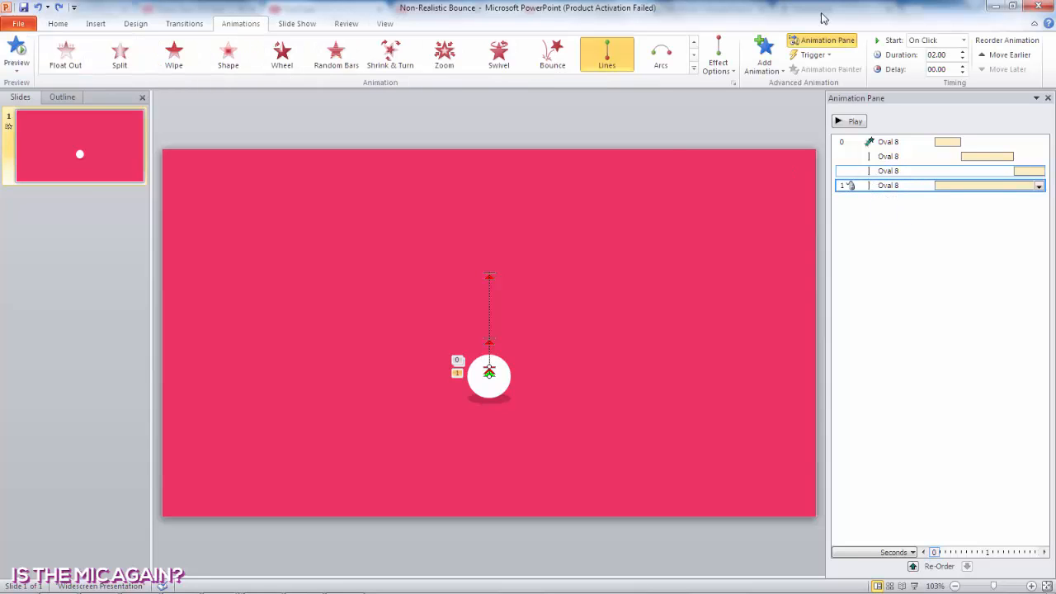
{"action": "left_click", "coordinate": [917, 41]}
{"action": "left_click", "coordinate": [931, 66]}
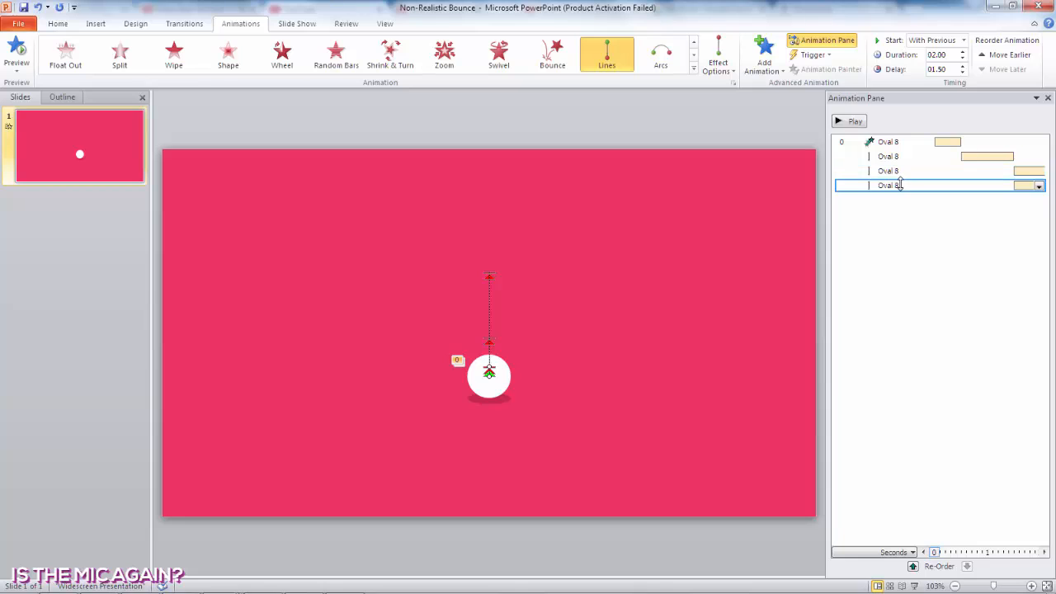
Set the third upward path's smooth start to 0 sec and smooth end to 2 sec, and enable Auto-reverse.
{"action": "double_click", "coordinate": [903, 185]}
{"action": "left_click_drag", "start_coordinate": [317, 299], "coordinate": [336, 299]}
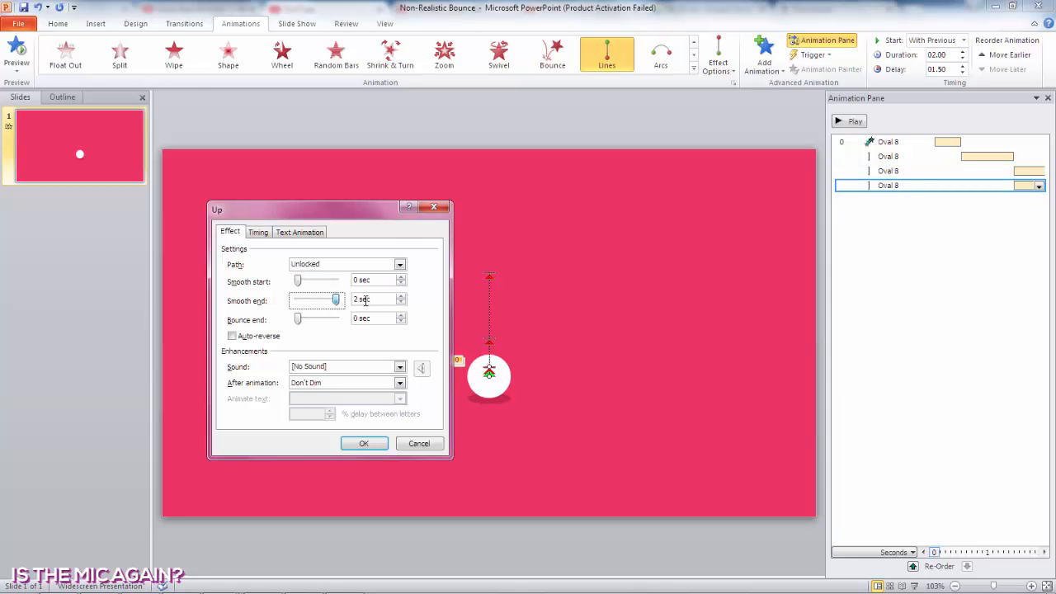
{"action": "left_click", "coordinate": [364, 443]}
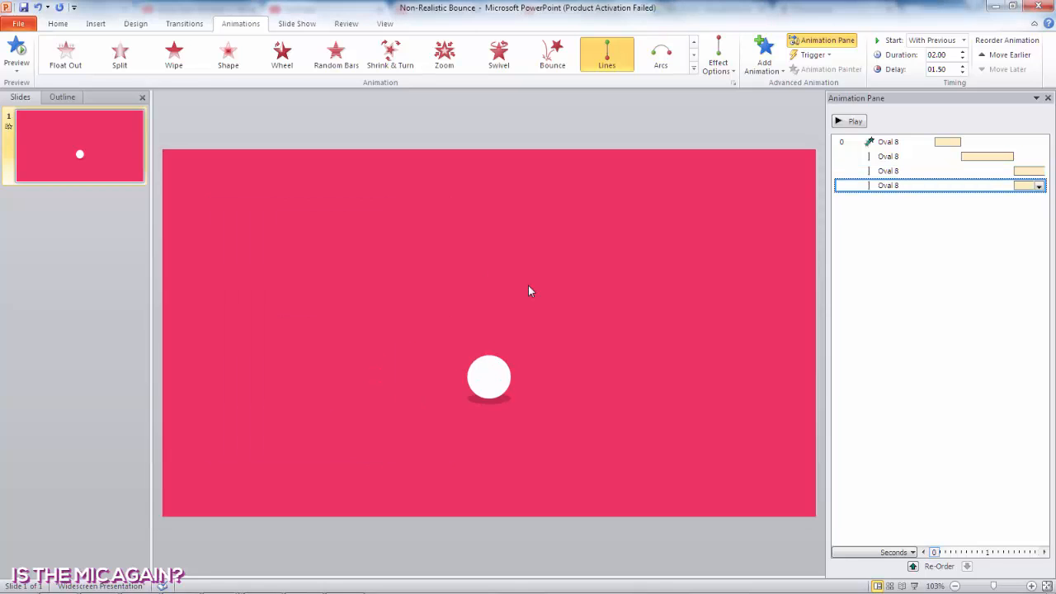
Give the third upward path a 0.50-second duration and a 2.50-second delay.
{"action": "double_click", "coordinate": [941, 54]}
{"action": "key", "text": "BackSpace"}
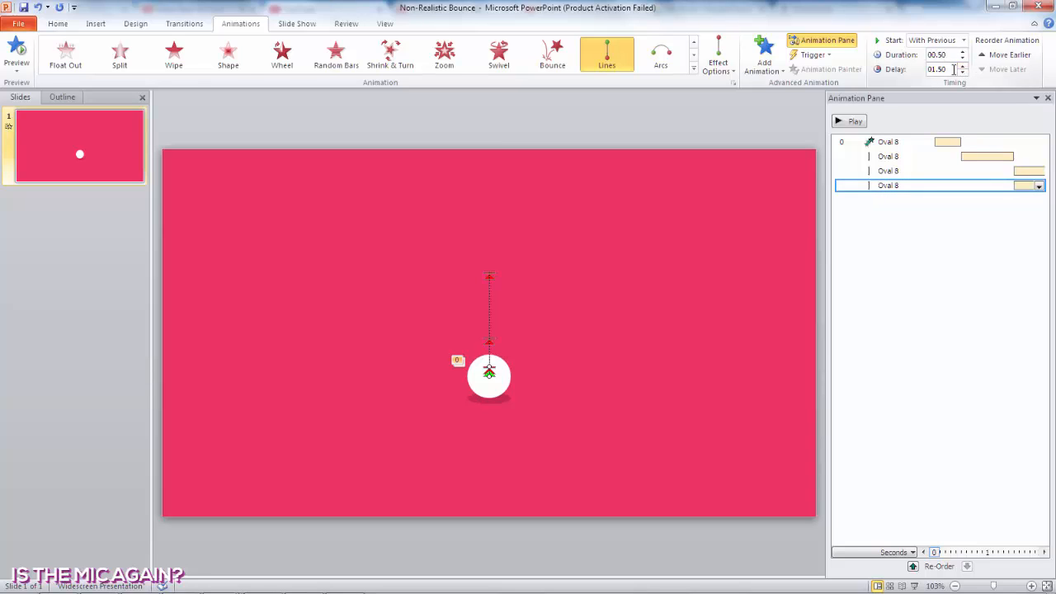
{"action": "double_click", "coordinate": [954, 69]}
{"action": "type", "text": "2"}
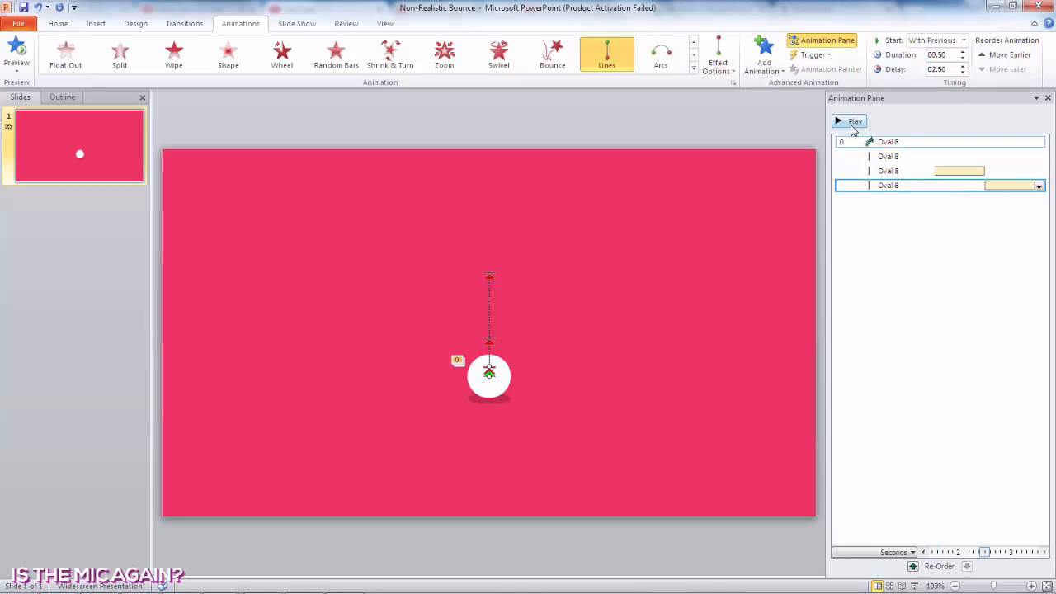
Play the slide show to check the complete bounce sequence, and return to editing the slide.
{"action": "key", "text": "F5"}
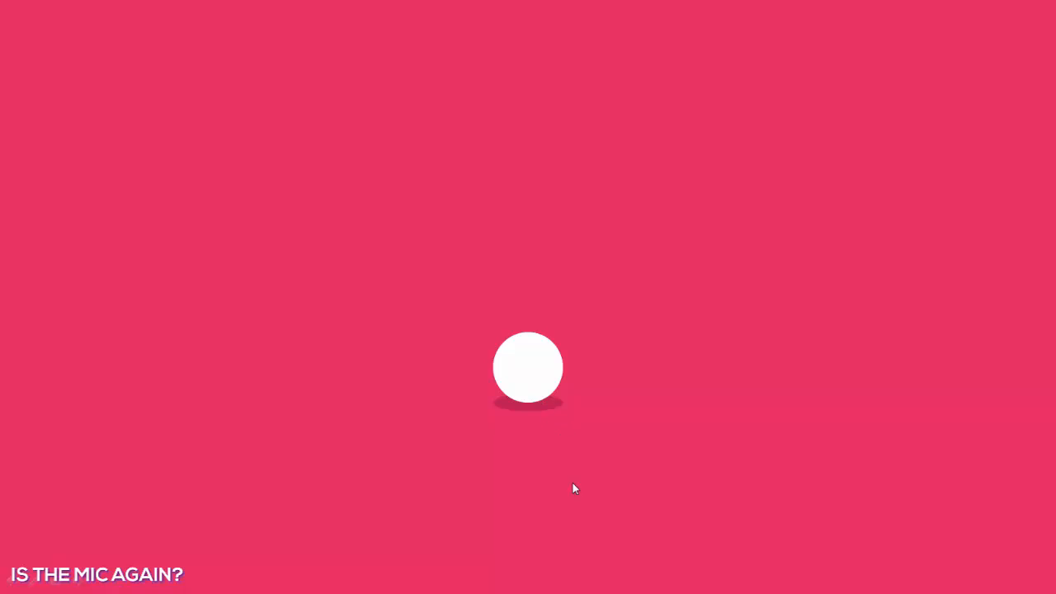
{"action": "key", "text": "Escape"}
{"action": "scroll", "coordinate": [531, 420], "scroll_direction": "up", "scroll_amount": 5}
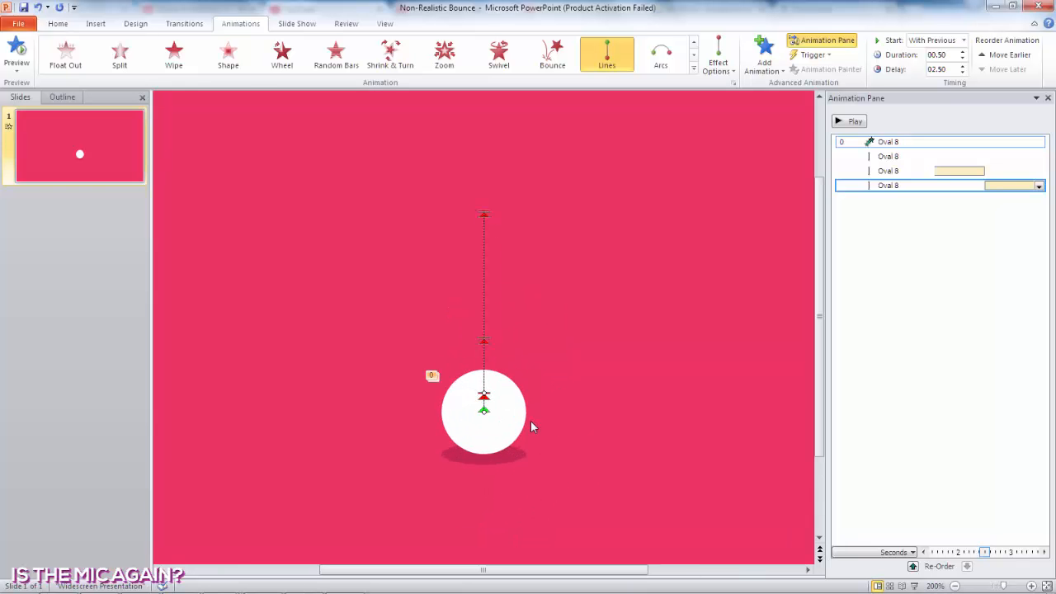
{"action": "scroll", "coordinate": [528, 426], "scroll_direction": "down", "scroll_amount": 1}
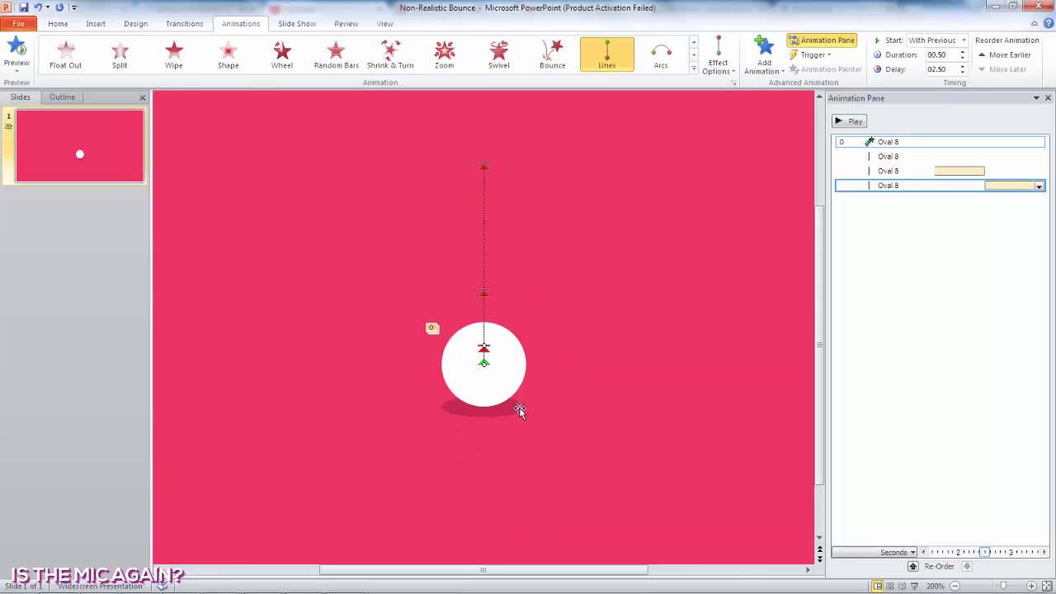
Add a Basic Zoom entrance effect to the ball's shadow and preview it.
{"action": "left_click", "coordinate": [520, 408]}
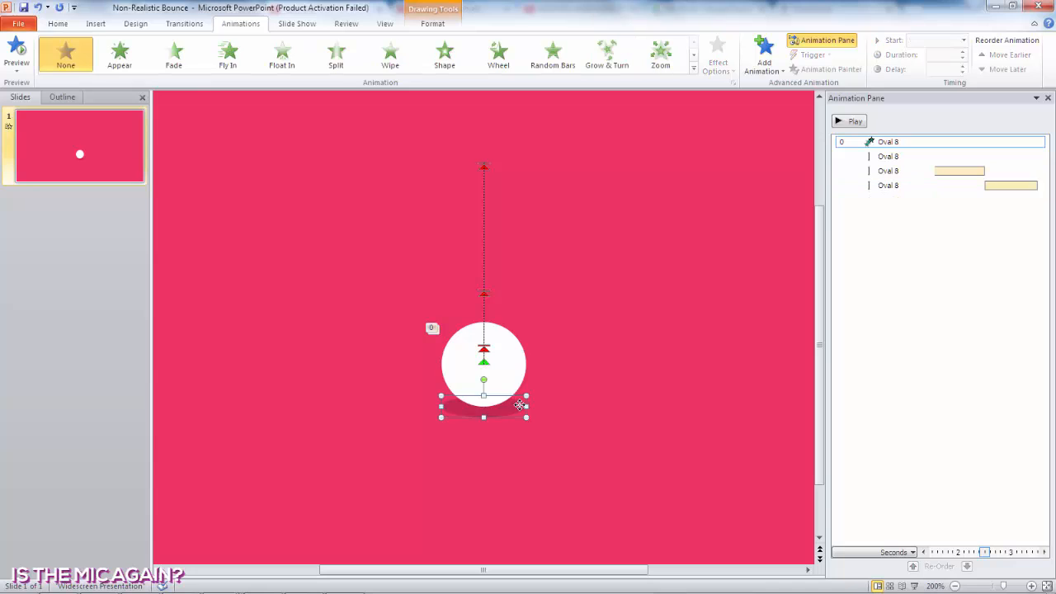
{"action": "left_click", "coordinate": [765, 54]}
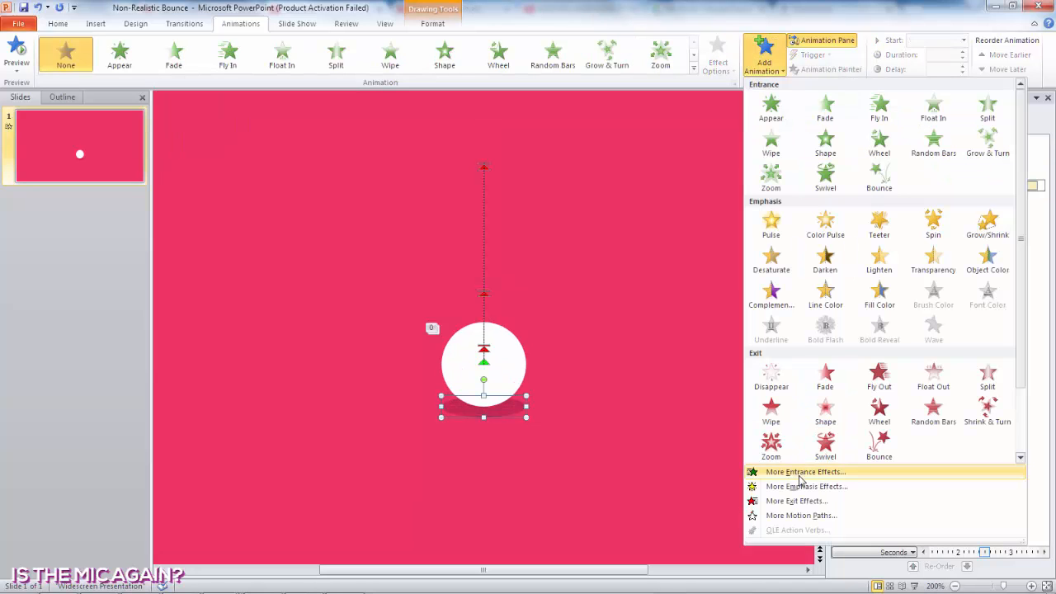
{"action": "left_click", "coordinate": [797, 472]}
{"action": "scroll", "coordinate": [322, 380], "scroll_direction": "down", "scroll_amount": 2}
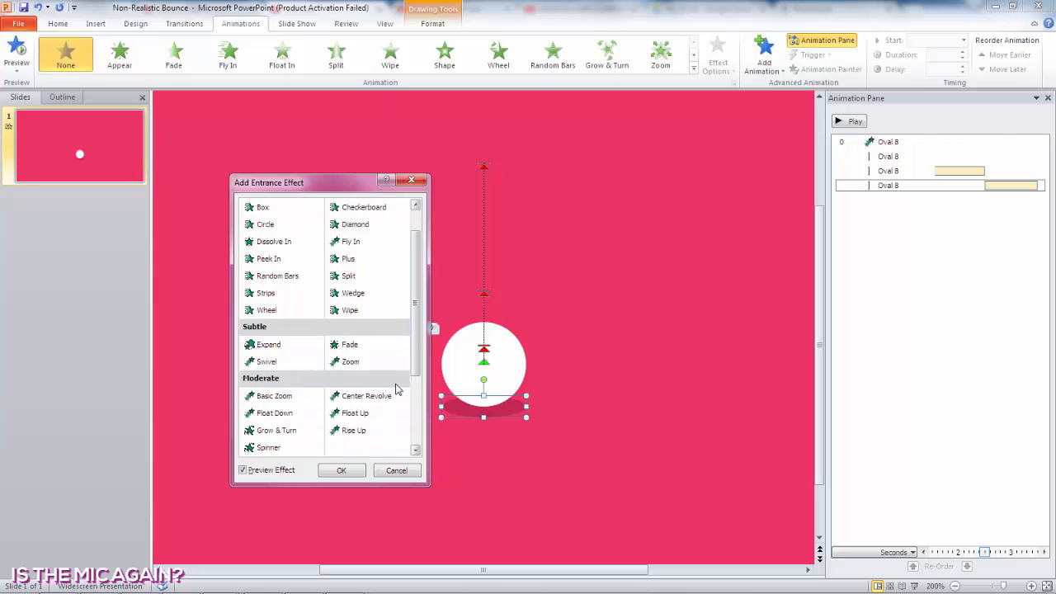
{"action": "double_click", "coordinate": [283, 397]}
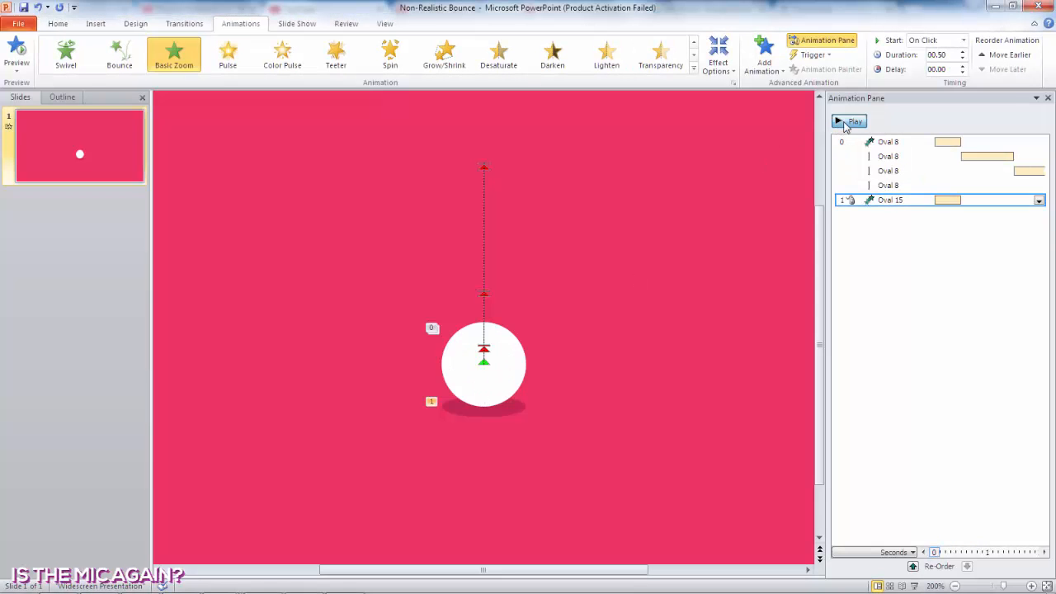
{"action": "left_click", "coordinate": [846, 122]}
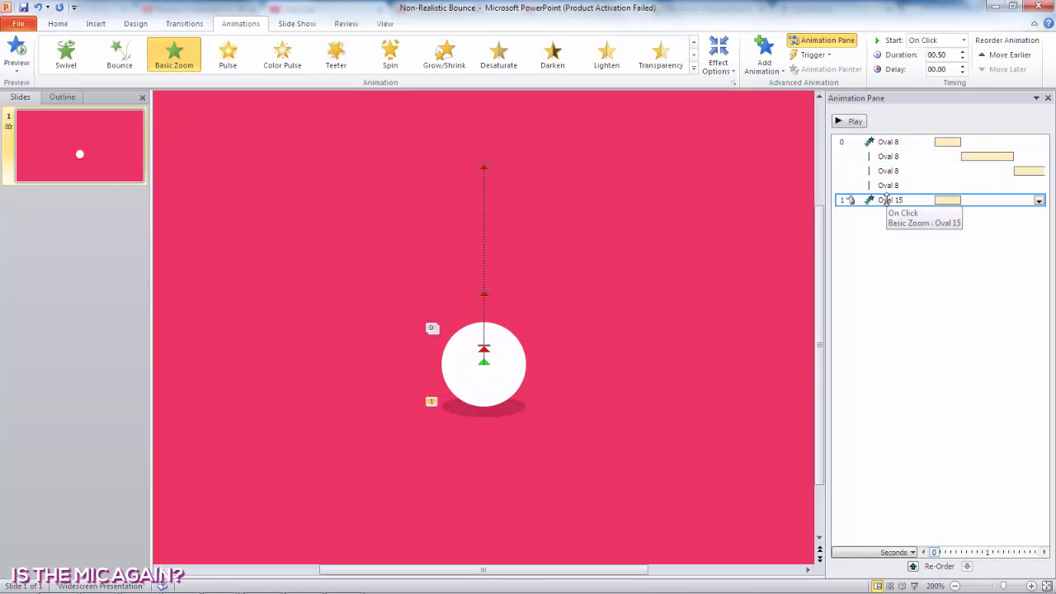
Move the shadow's Basic Zoom directly after the ball's Fly In, start it With Previous, and preview the animation.
{"action": "left_click_drag", "start_coordinate": [904, 159], "coordinate": [899, 157]}
{"action": "left_click", "coordinate": [937, 40]}
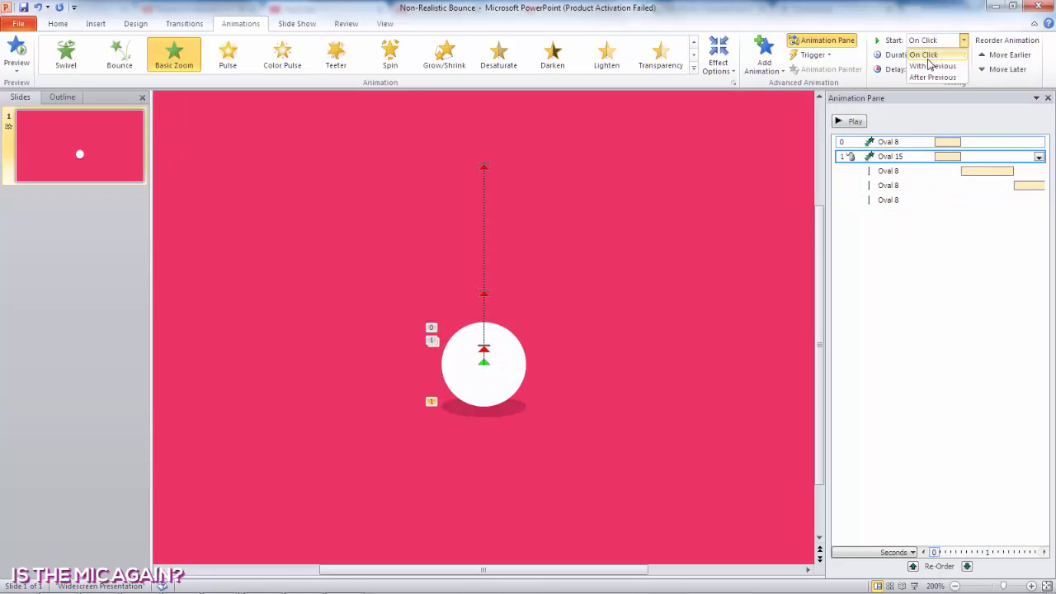
{"action": "left_click", "coordinate": [927, 63]}
{"action": "left_click", "coordinate": [847, 124]}
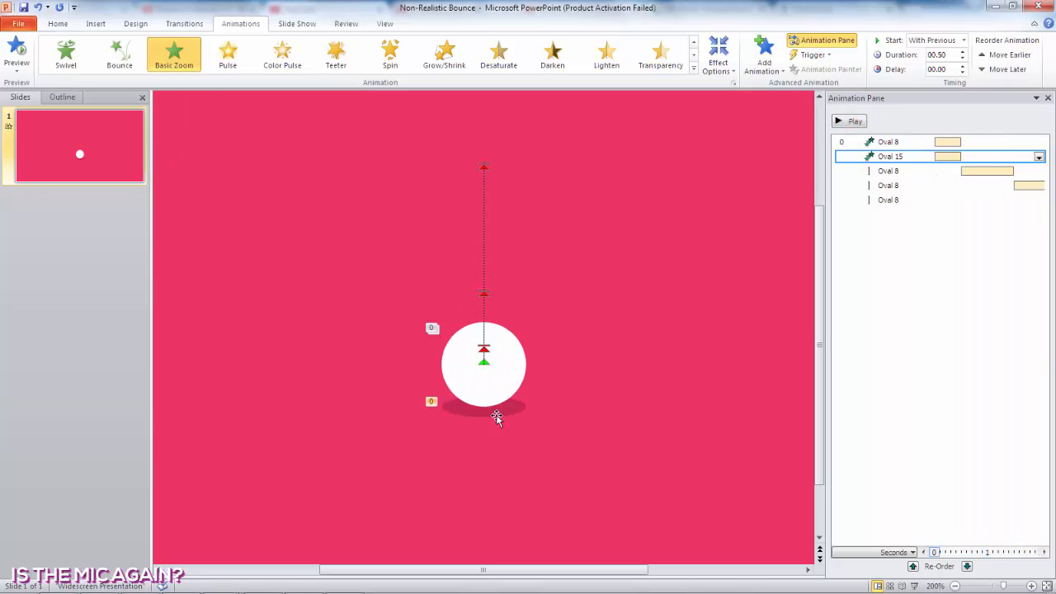
Add a Grow/Shrink emphasis effect to the shadow and place it directly after the ball's first upward path.
{"action": "left_click", "coordinate": [509, 413]}
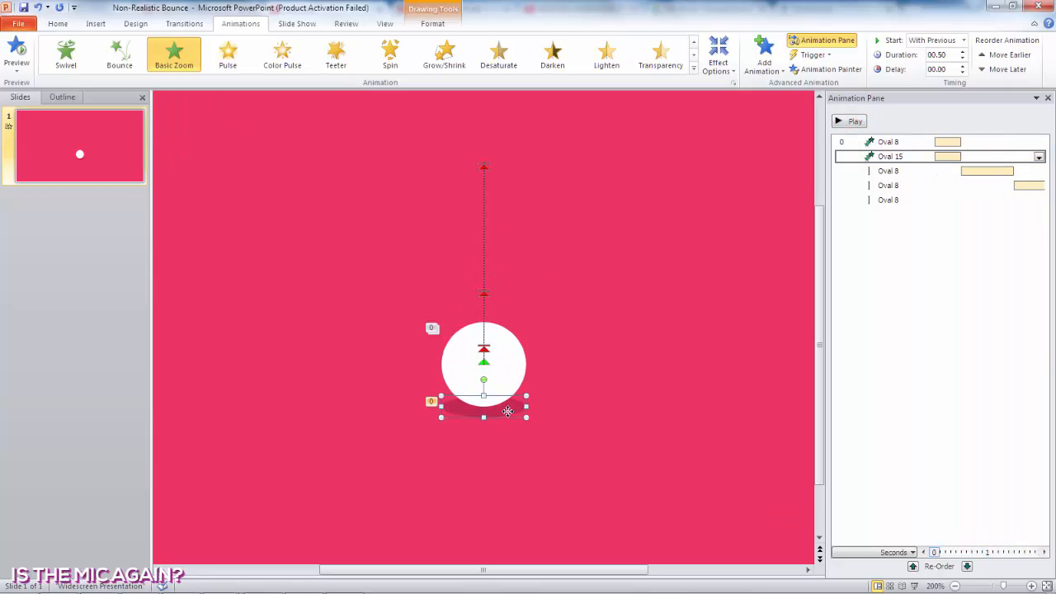
{"action": "left_click", "coordinate": [764, 56]}
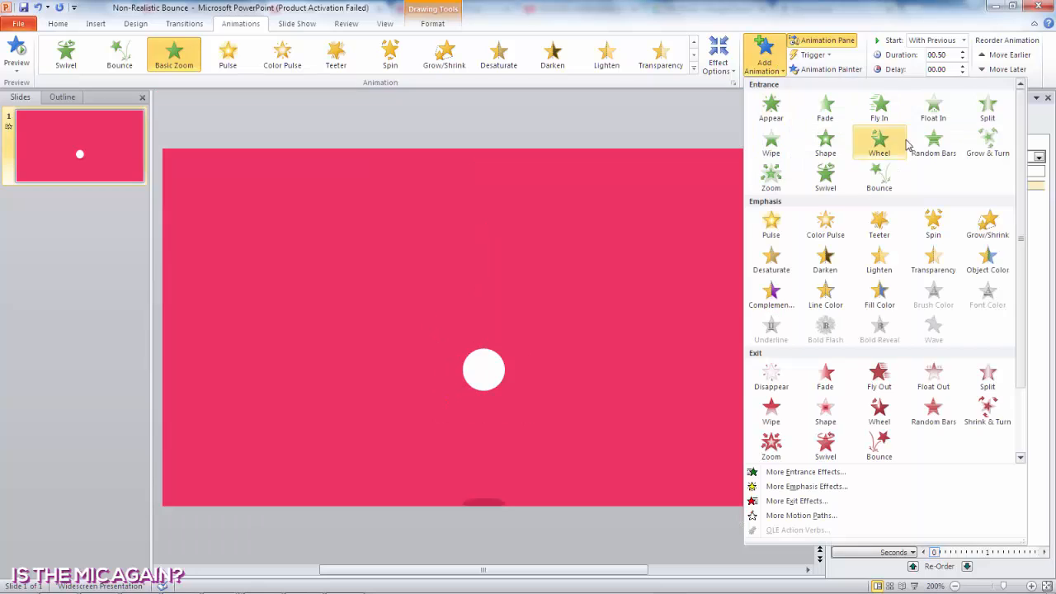
{"action": "left_click", "coordinate": [975, 235]}
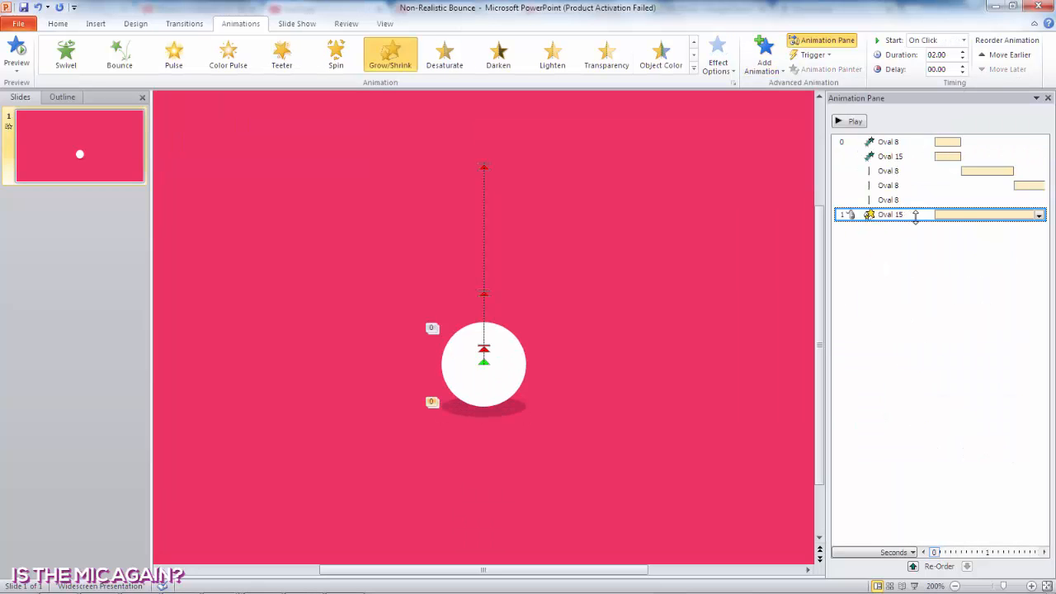
{"action": "left_click_drag", "start_coordinate": [916, 214], "coordinate": [969, 188]}
Start the shadow's Grow/Shrink With Previous, with a 0.50-second duration and a 0.50-second delay.
{"action": "left_click", "coordinate": [939, 41]}
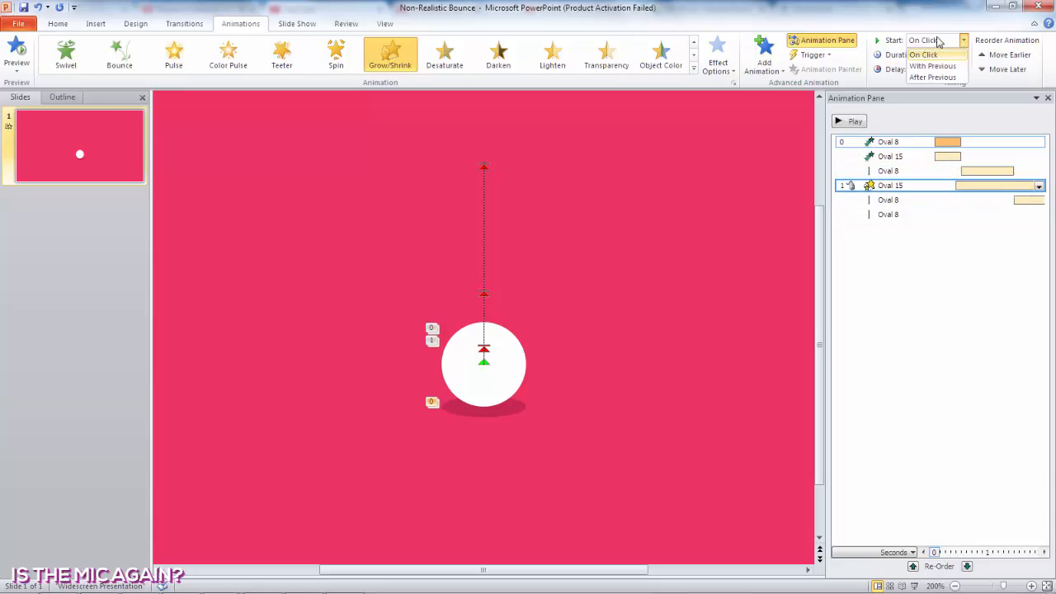
{"action": "left_click", "coordinate": [933, 66]}
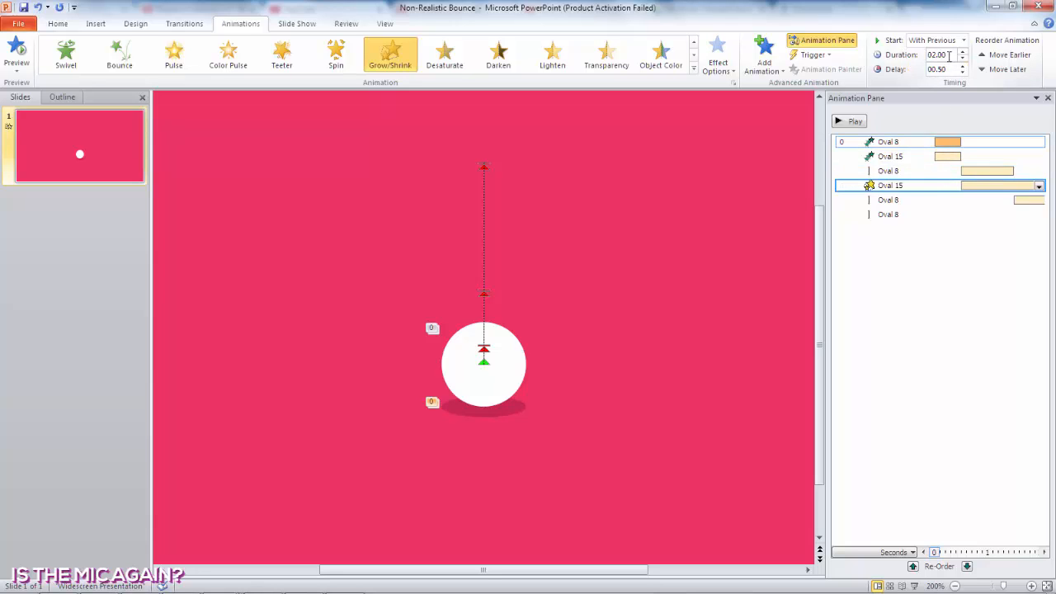
{"action": "double_click", "coordinate": [949, 55]}
{"action": "type", "text": ".5"}
{"action": "key", "text": "Return"}
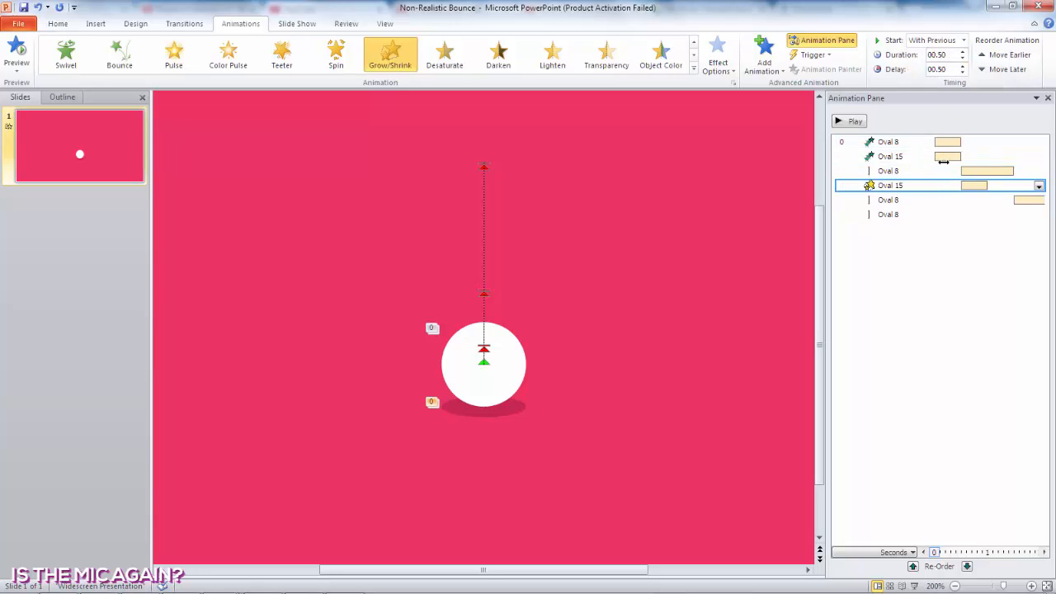
Set the shadow's Grow/Shrink to 50% size with a 0.5 sec smooth end and Auto-reverse, and preview it.
{"action": "double_click", "coordinate": [913, 188]}
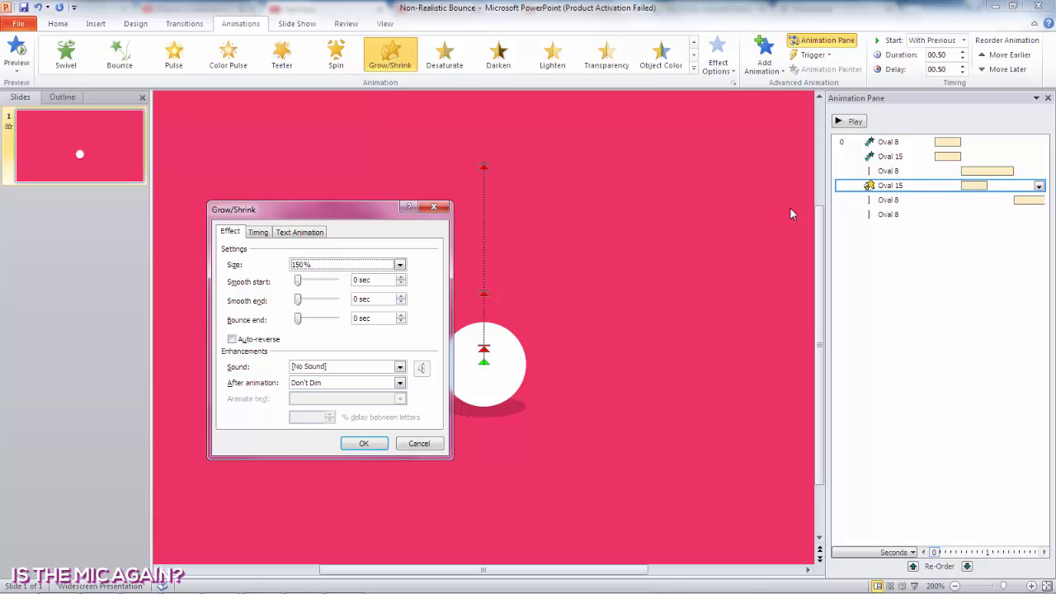
{"action": "left_click_drag", "start_coordinate": [299, 307], "coordinate": [347, 303]}
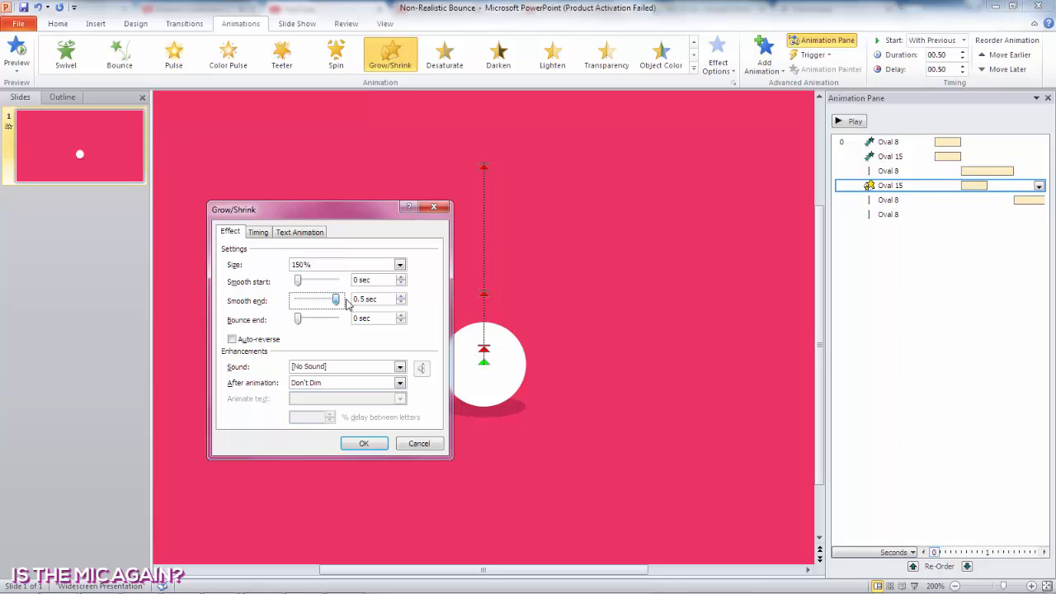
{"action": "left_click", "coordinate": [400, 266]}
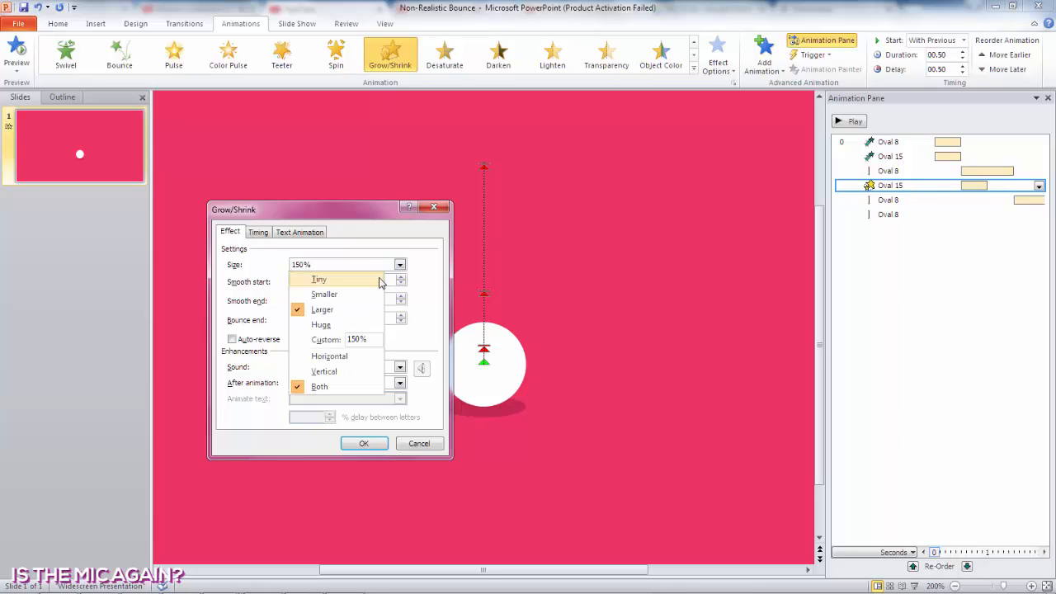
{"action": "left_click", "coordinate": [314, 296]}
{"action": "left_click", "coordinate": [263, 340]}
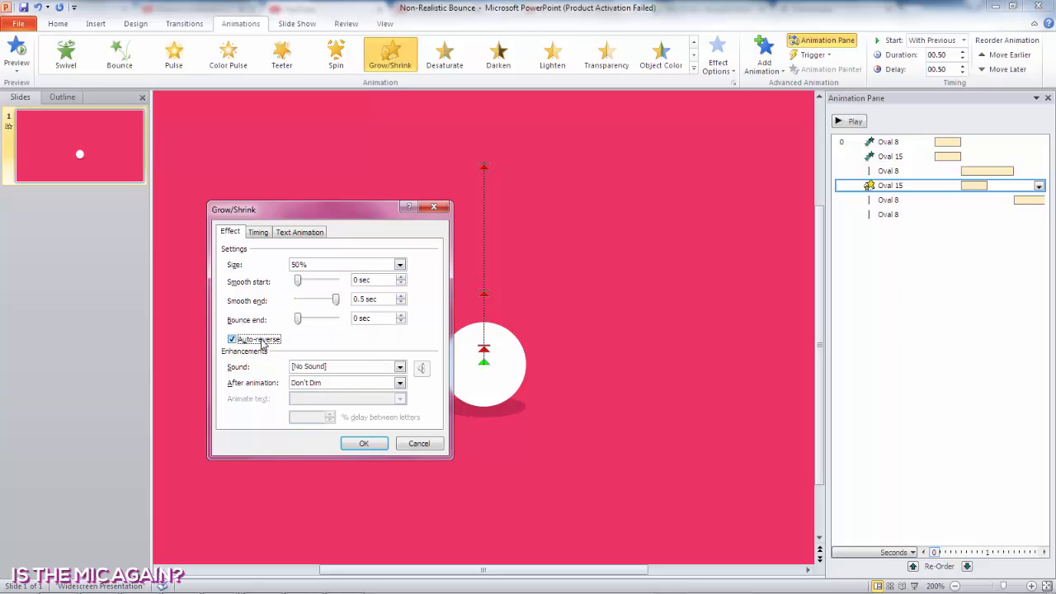
{"action": "left_click", "coordinate": [364, 443]}
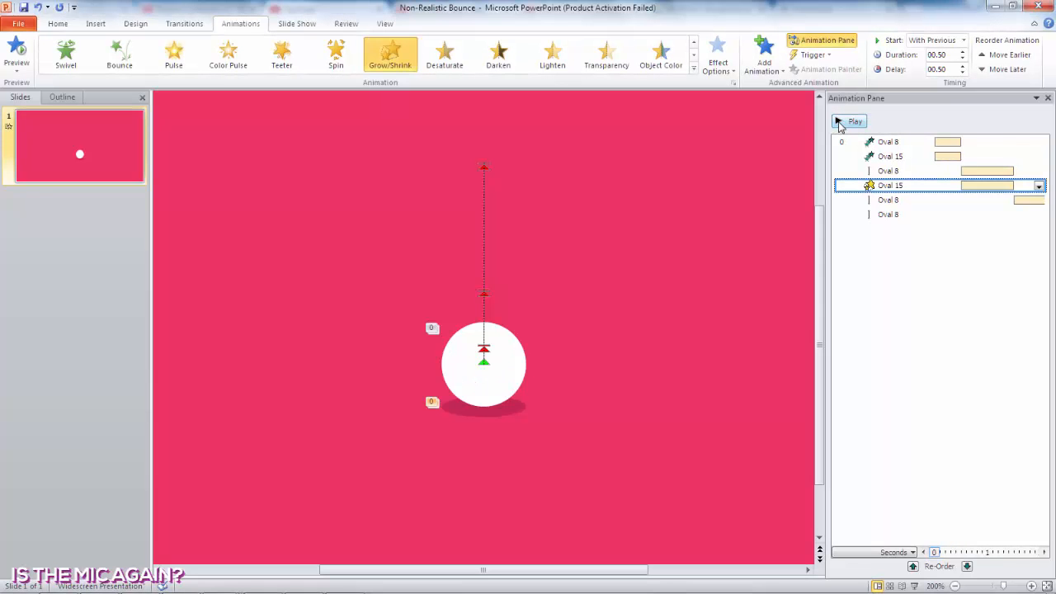
{"action": "left_click", "coordinate": [840, 122]}
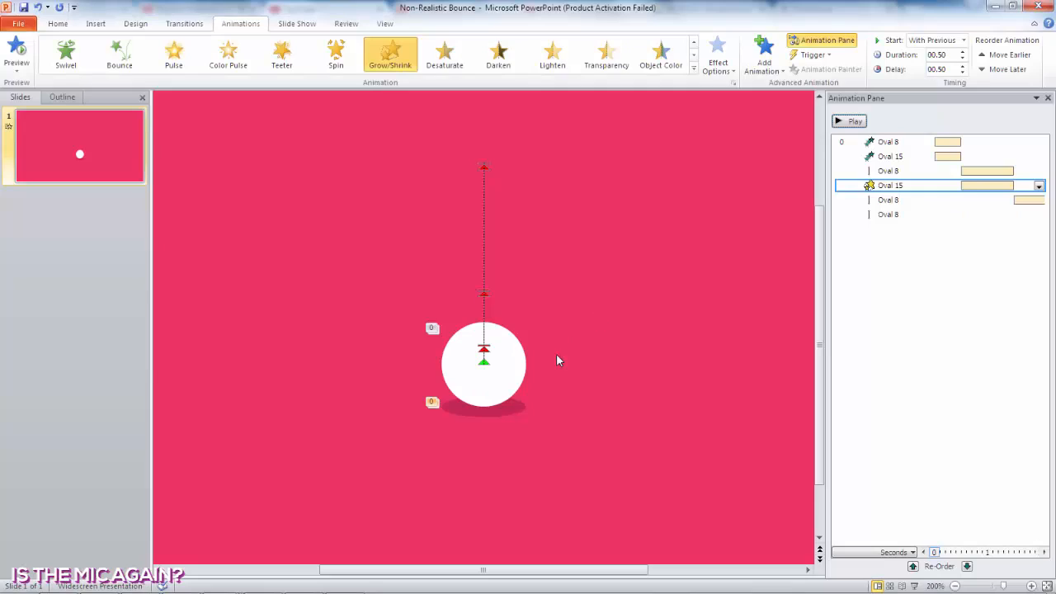
Add a second Grow/Shrink to the shadow after the ball's second upward path, starting With Previous with a 1.50-second delay.
{"action": "left_click", "coordinate": [515, 411]}
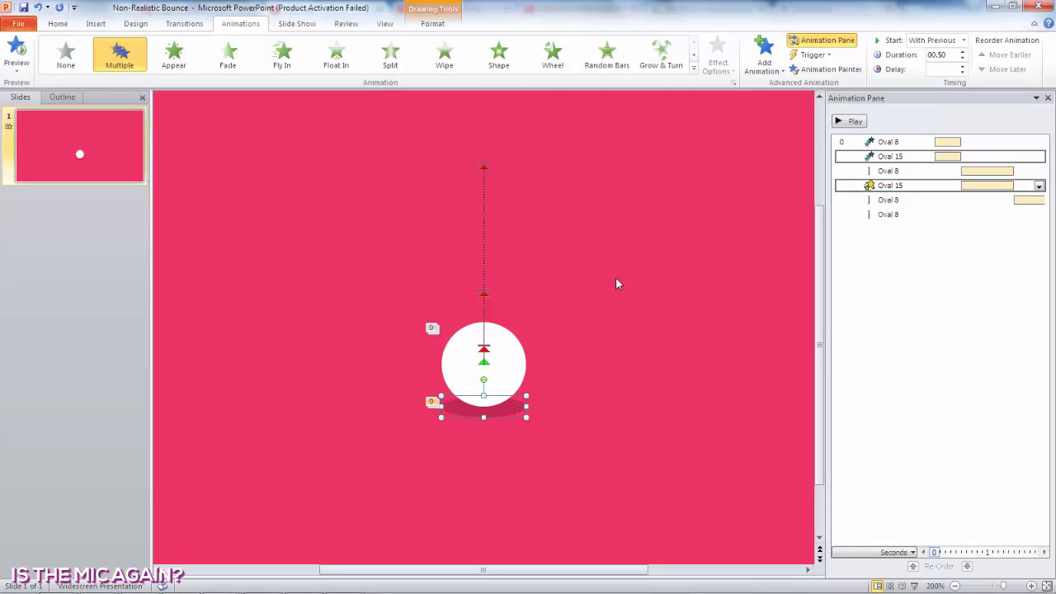
{"action": "left_click", "coordinate": [765, 59]}
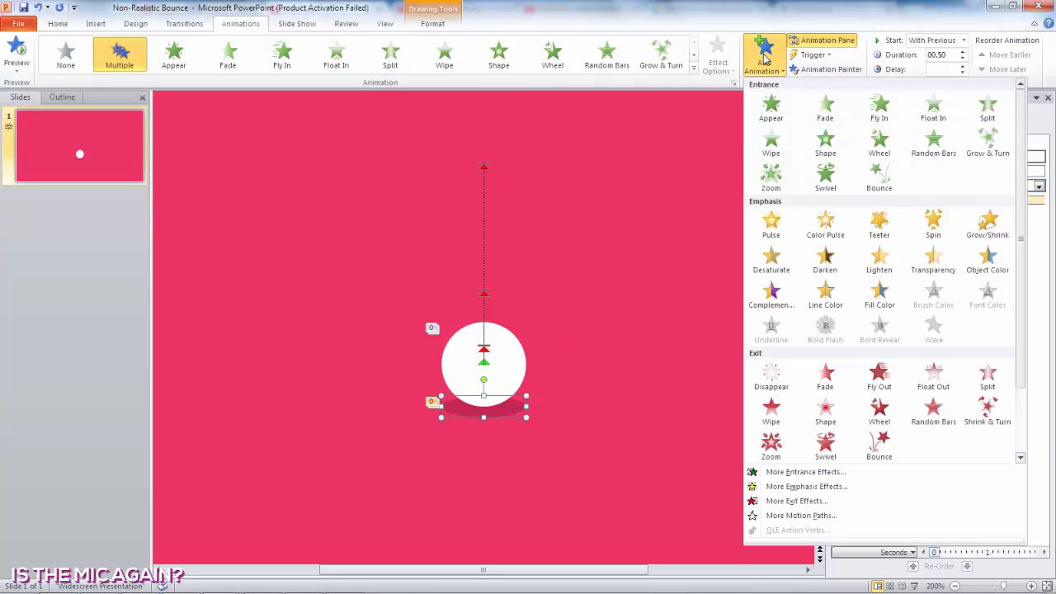
{"action": "left_click", "coordinate": [982, 225]}
{"action": "left_click", "coordinate": [931, 41]}
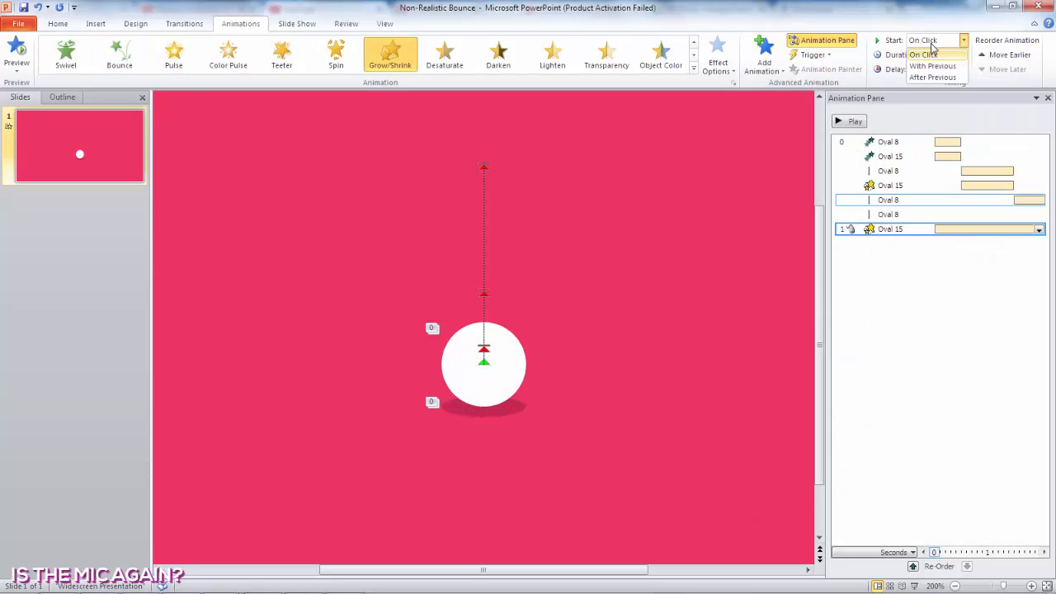
{"action": "left_click", "coordinate": [932, 66]}
{"action": "mouse_move", "coordinate": [920, 231]}
{"action": "left_mouse_down"}
{"action": "mouse_move", "coordinate": [926, 201]}
{"action": "mouse_move", "coordinate": [903, 213]}
{"action": "mouse_move", "coordinate": [910, 226]}
{"action": "left_mouse_up"}
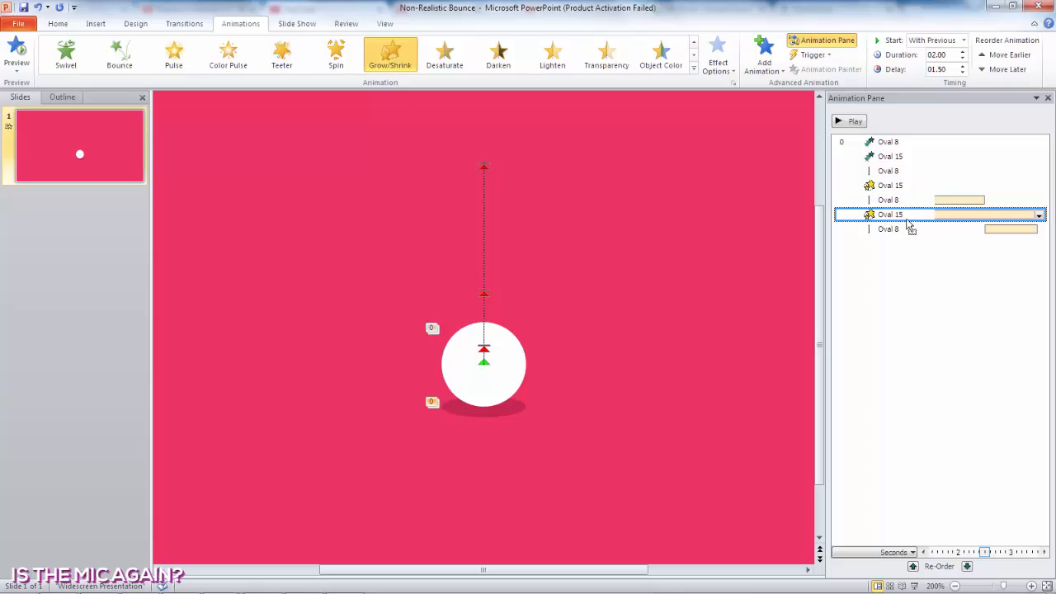
Set the second shadow Grow/Shrink's duration to 0.50 seconds and check its timing against the second upward path.
{"action": "left_click", "coordinate": [943, 54]}
{"action": "type", "text": "."}
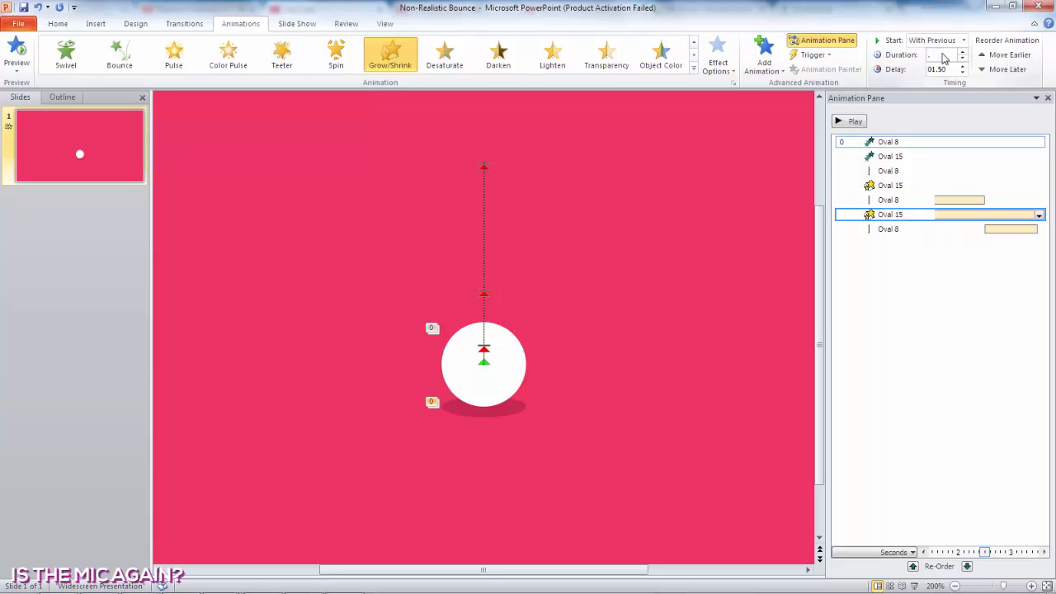
{"action": "type", "text": "5"}
{"action": "key", "text": "Return"}
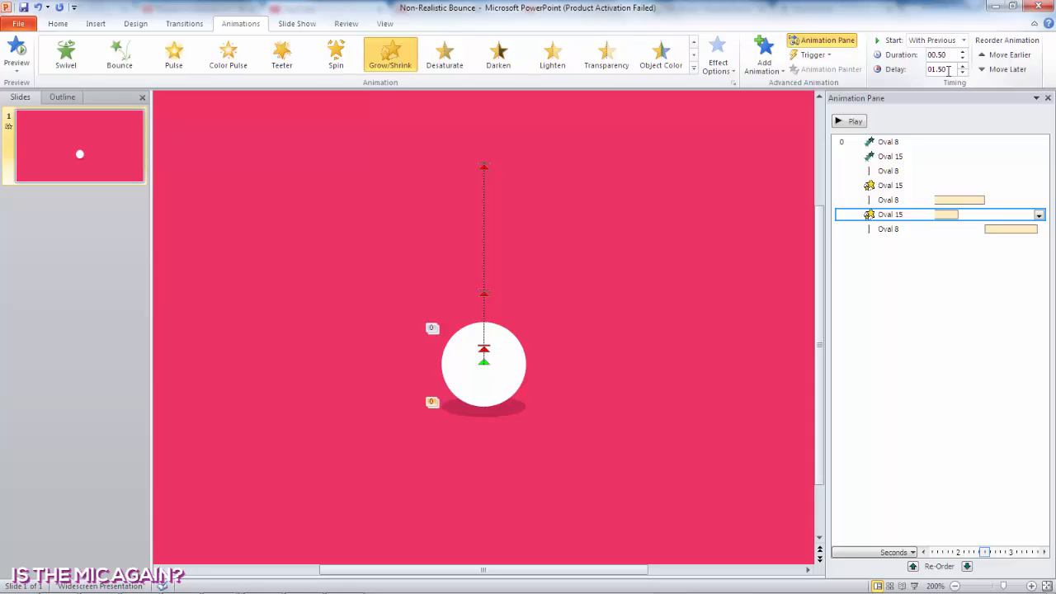
{"action": "left_click", "coordinate": [960, 220]}
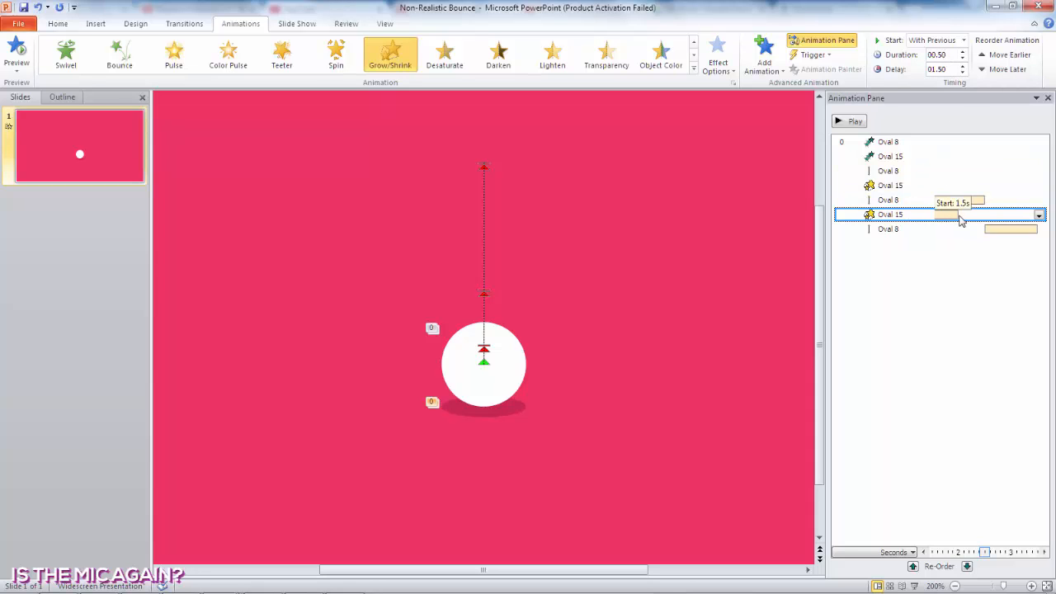
{"action": "left_click_drag", "start_coordinate": [961, 219], "coordinate": [914, 219]}
{"action": "left_click_drag", "start_coordinate": [945, 217], "coordinate": [1013, 216]}
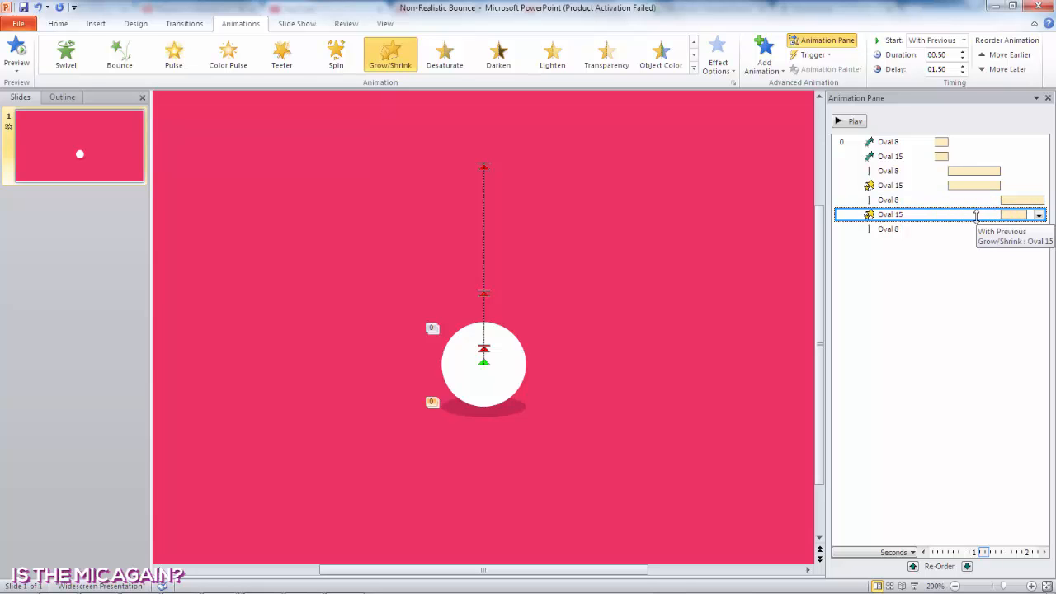
Give the second shadow Grow/Shrink a 0.5 sec smooth end, Auto-reverse and a custom 75% size, and preview the animation.
{"action": "double_click", "coordinate": [977, 215]}
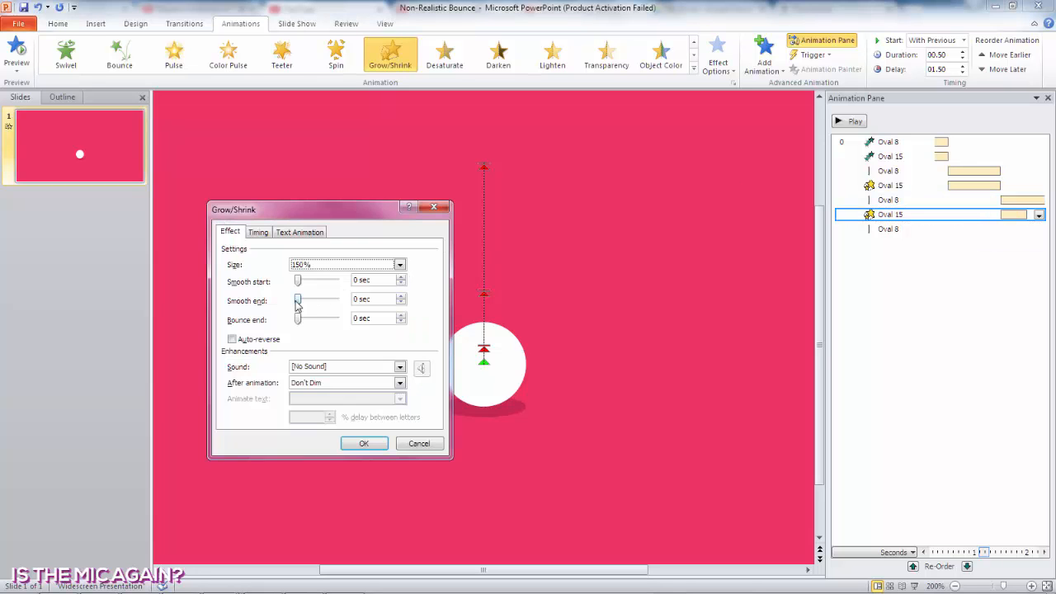
{"action": "left_click", "coordinate": [298, 302]}
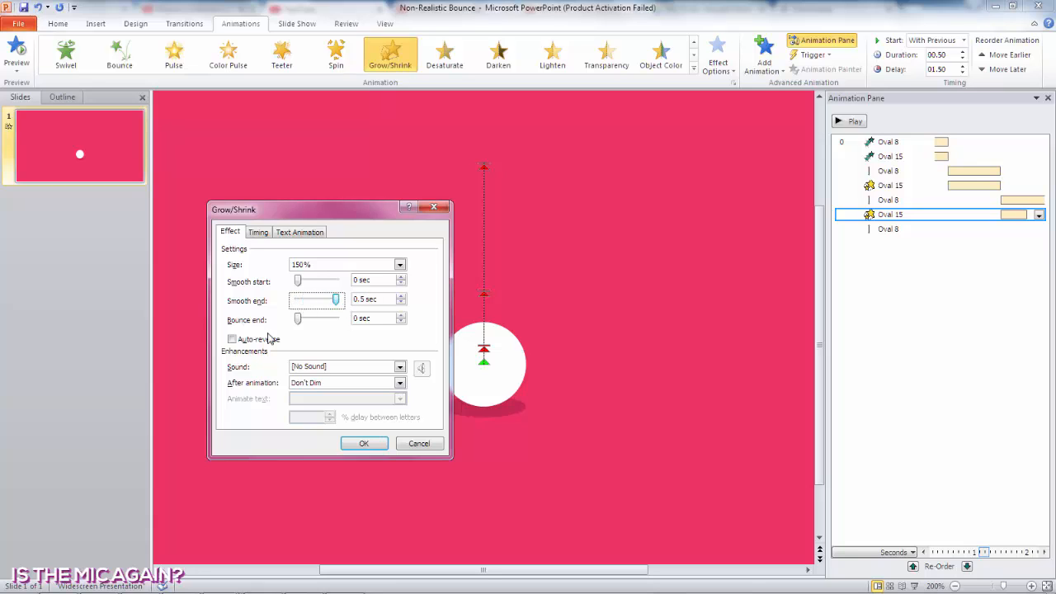
{"action": "left_click", "coordinate": [234, 340]}
{"action": "left_click", "coordinate": [325, 265]}
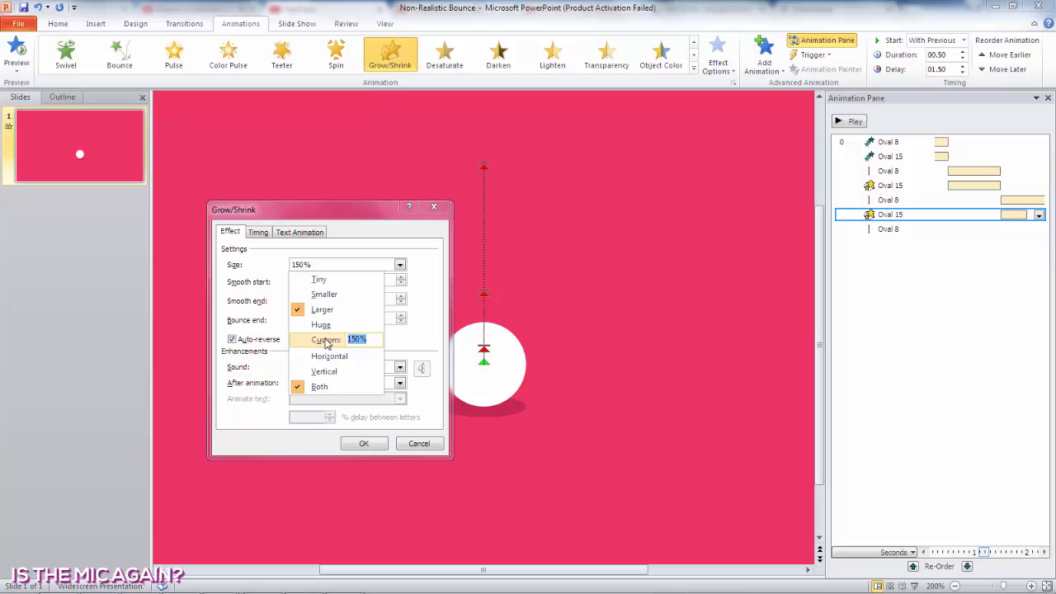
{"action": "key", "text": "Return"}
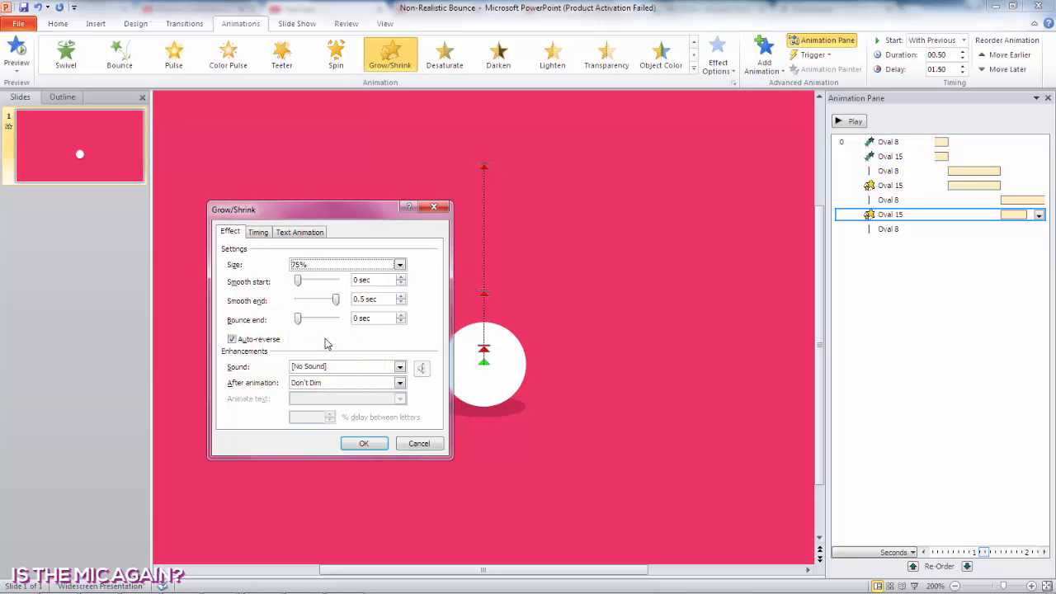
{"action": "left_click", "coordinate": [364, 443]}
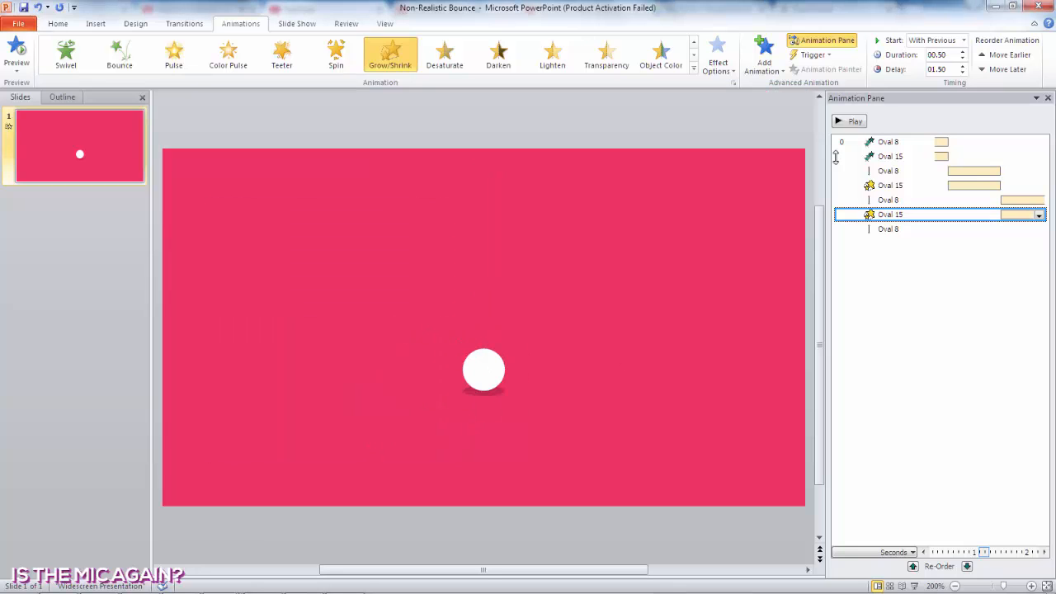
{"action": "left_click", "coordinate": [854, 122]}
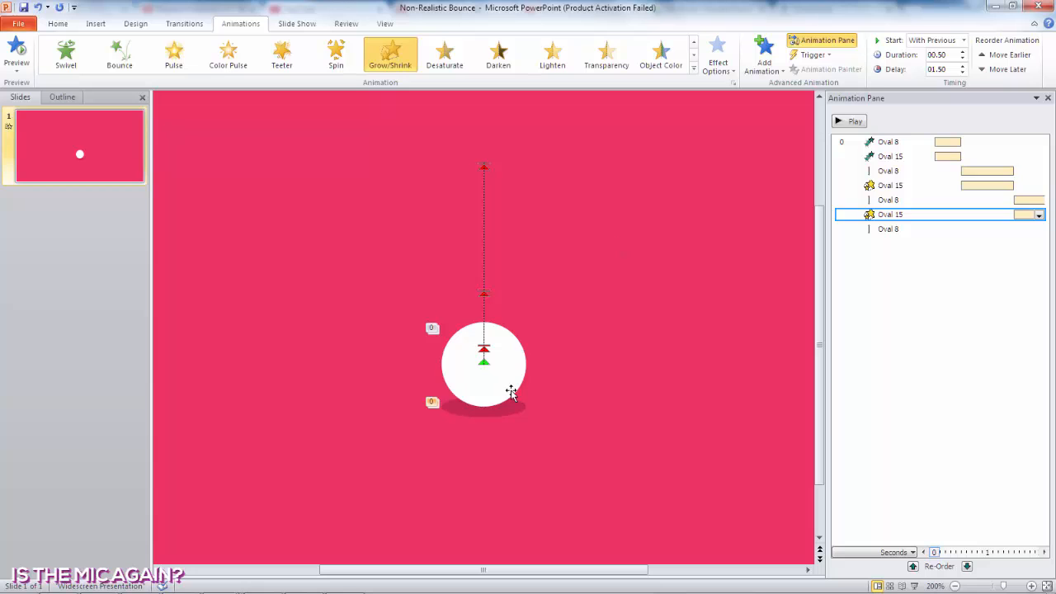
Add a third Grow/Shrink emphasis effect to the shadow.
{"action": "left_click", "coordinate": [521, 412]}
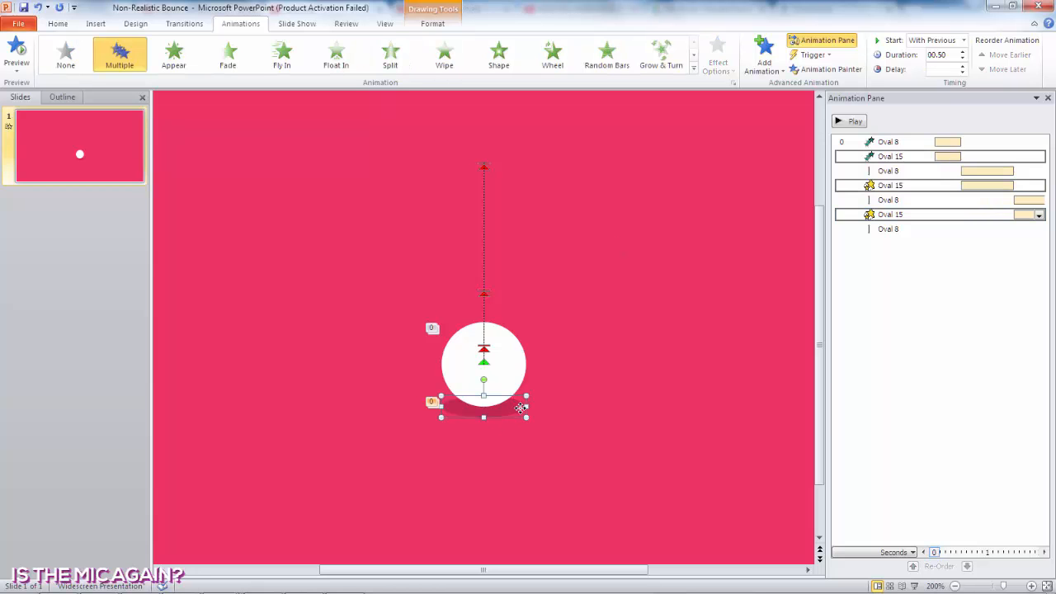
{"action": "left_click", "coordinate": [764, 56]}
{"action": "left_click", "coordinate": [988, 225]}
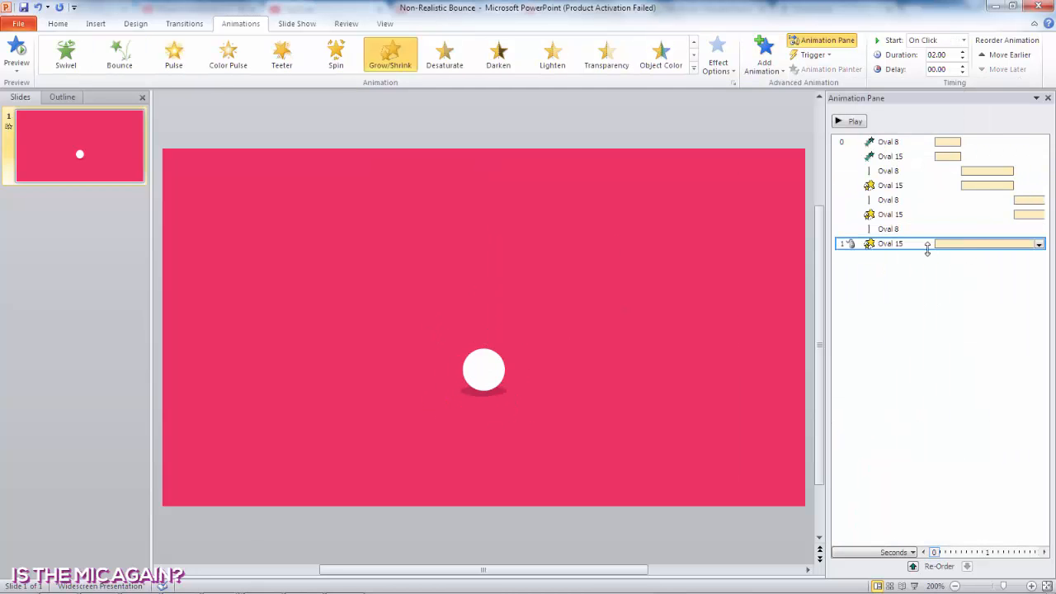
Start the shadow's third Grow/Shrink With Previous, with a 0.50-second duration and a 2.50-second delay.
{"action": "left_click", "coordinate": [963, 39]}
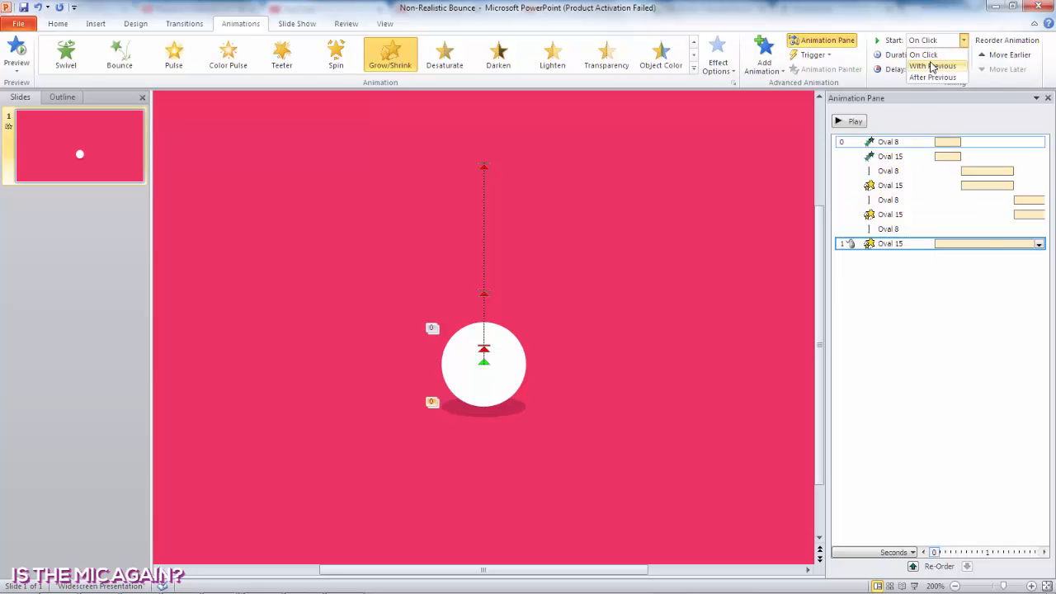
{"action": "left_click", "coordinate": [931, 64]}
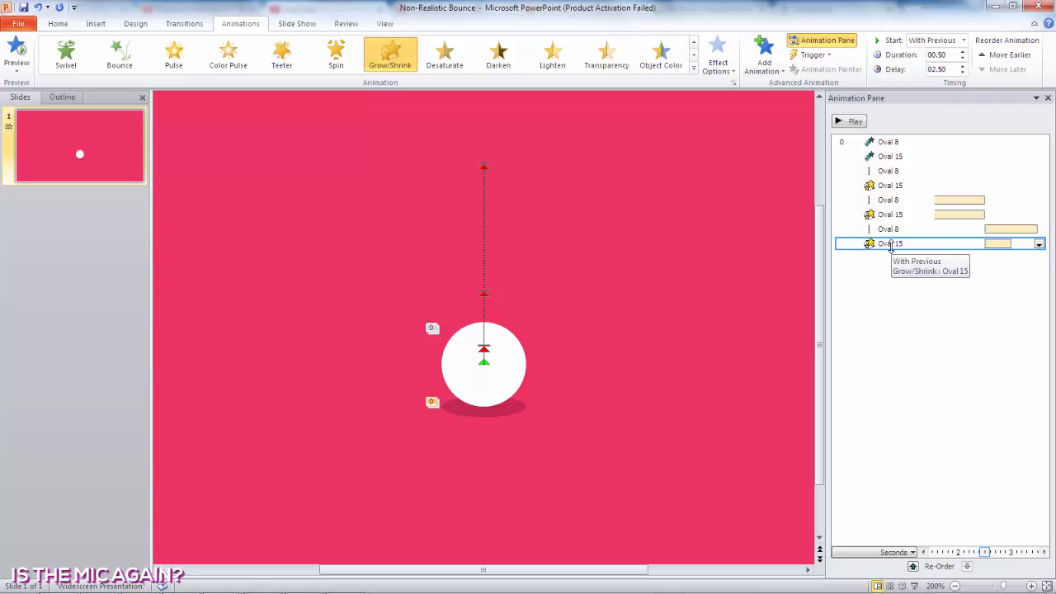
Give the third shadow Grow/Shrink a custom 85% size, a 0.5 sec smooth end and Auto-reverse.
{"action": "double_click", "coordinate": [892, 245]}
{"action": "left_click", "coordinate": [308, 269]}
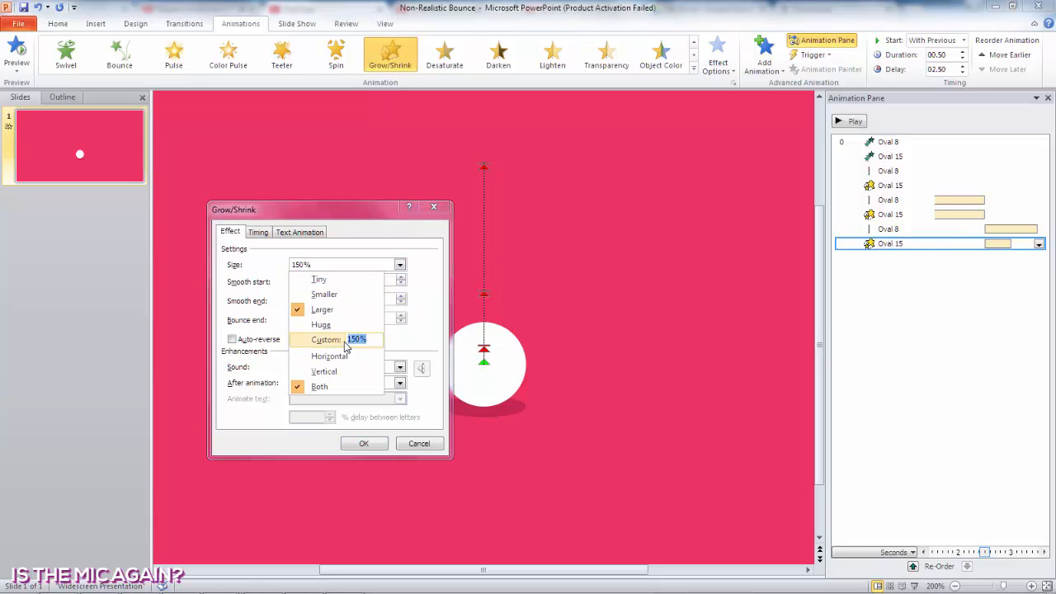
{"action": "key", "text": "Return"}
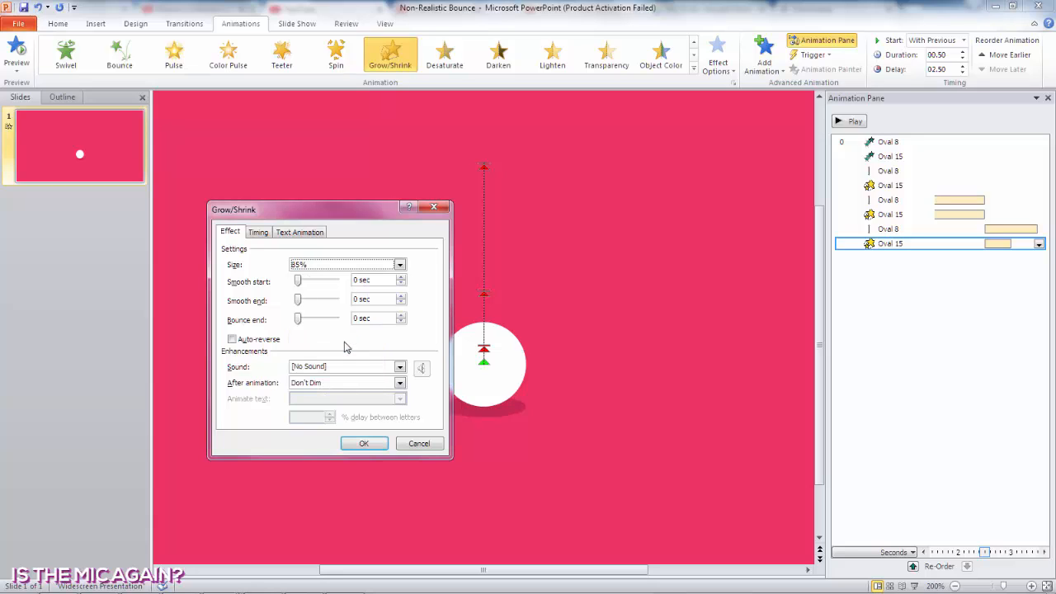
{"action": "left_click_drag", "start_coordinate": [298, 302], "coordinate": [321, 304]}
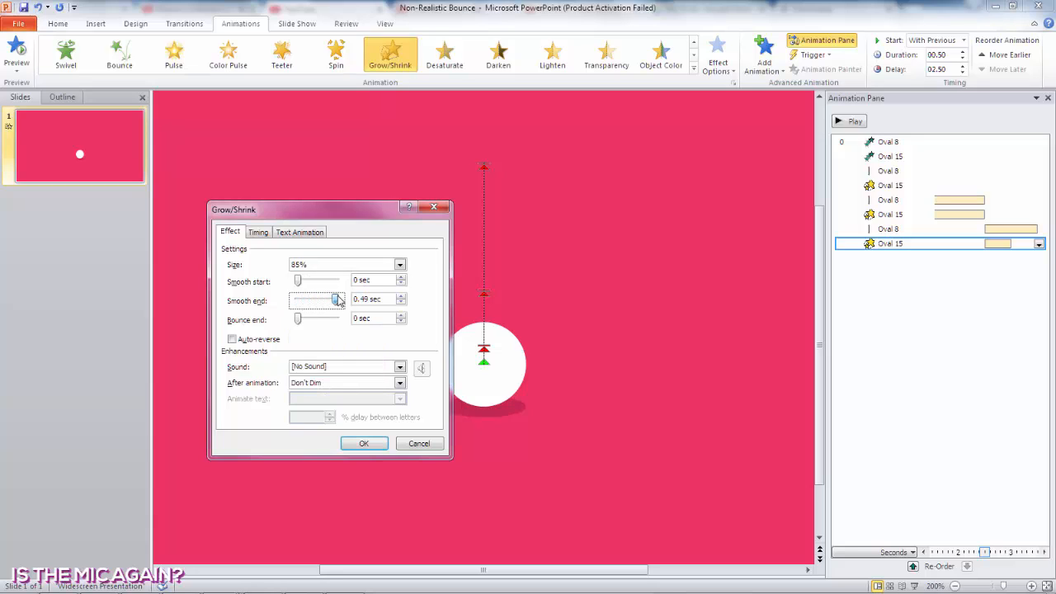
{"action": "left_click", "coordinate": [246, 345]}
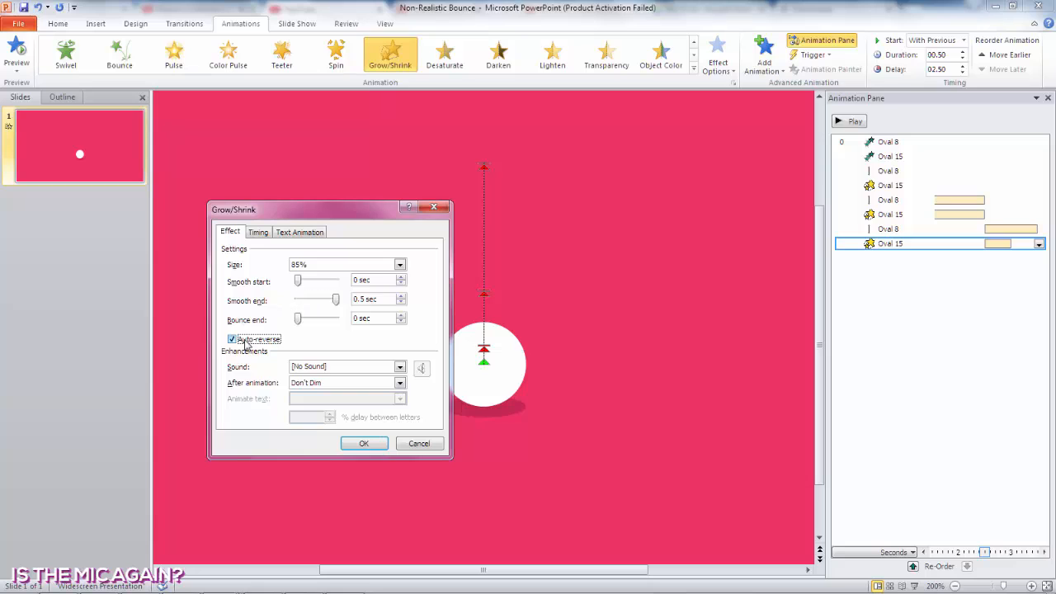
{"action": "left_click", "coordinate": [363, 444]}
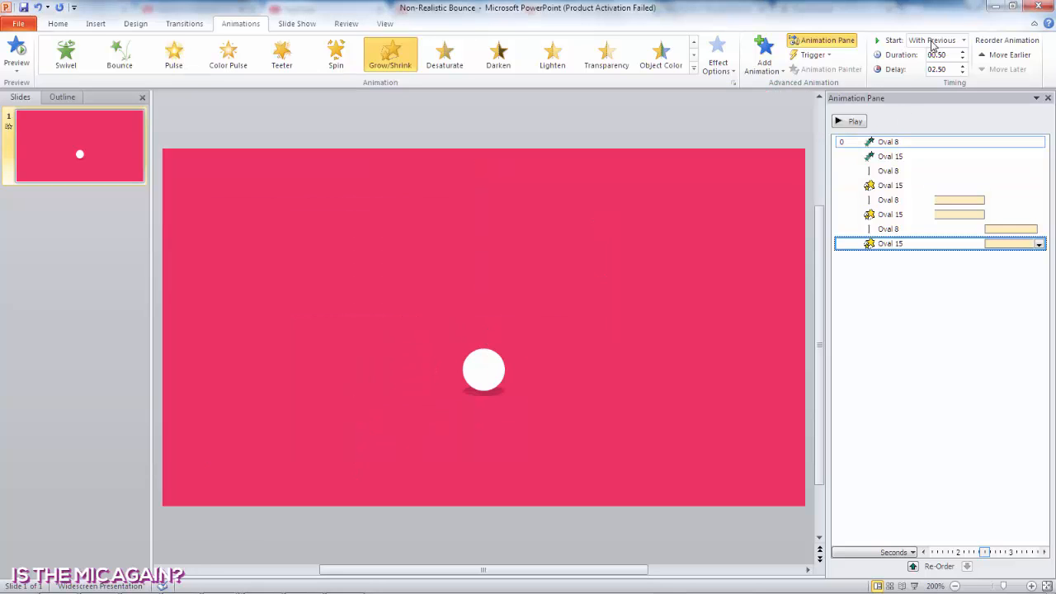
Preview the three bounces with their shadow effects, both in the editing view and as a full-screen slide show.
{"action": "left_click", "coordinate": [933, 41]}
{"action": "left_click", "coordinate": [848, 122]}
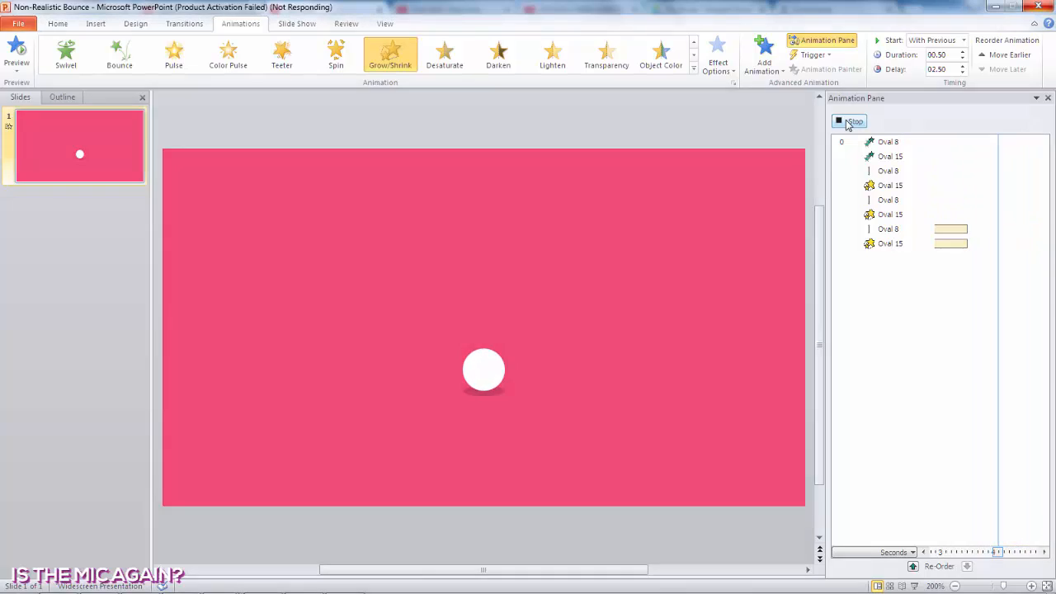
{"action": "key", "text": "F5"}
{"action": "key", "text": "Escape"}
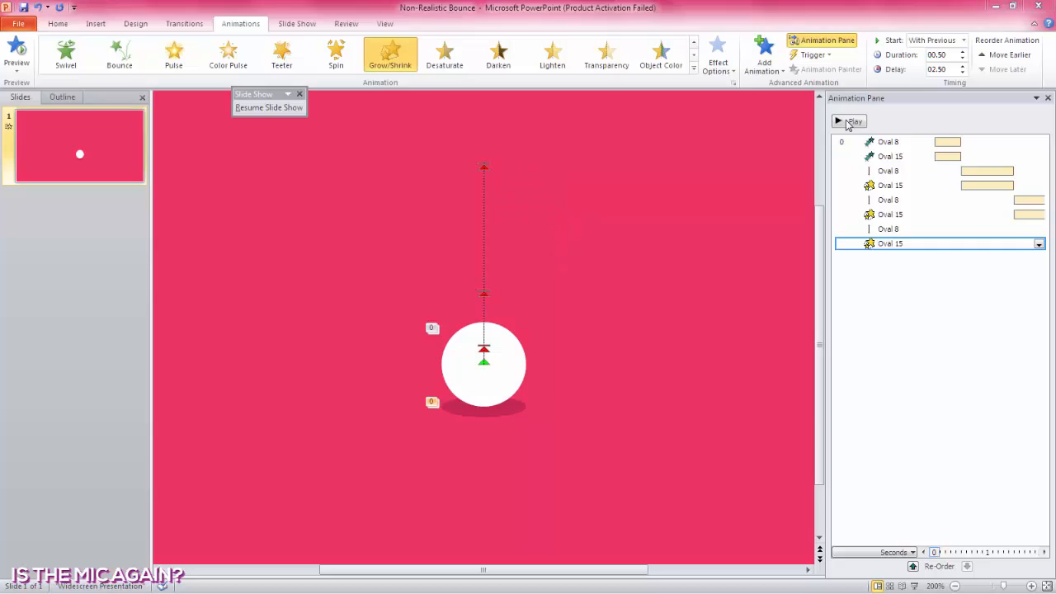
{"action": "key", "text": "F5"}
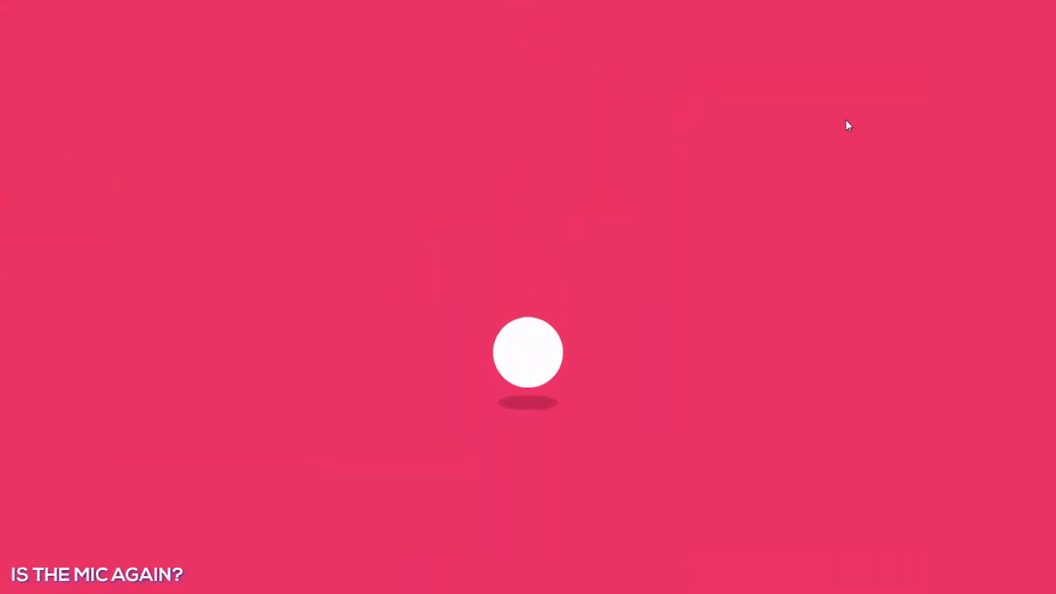
{"action": "key", "text": "Escape"}
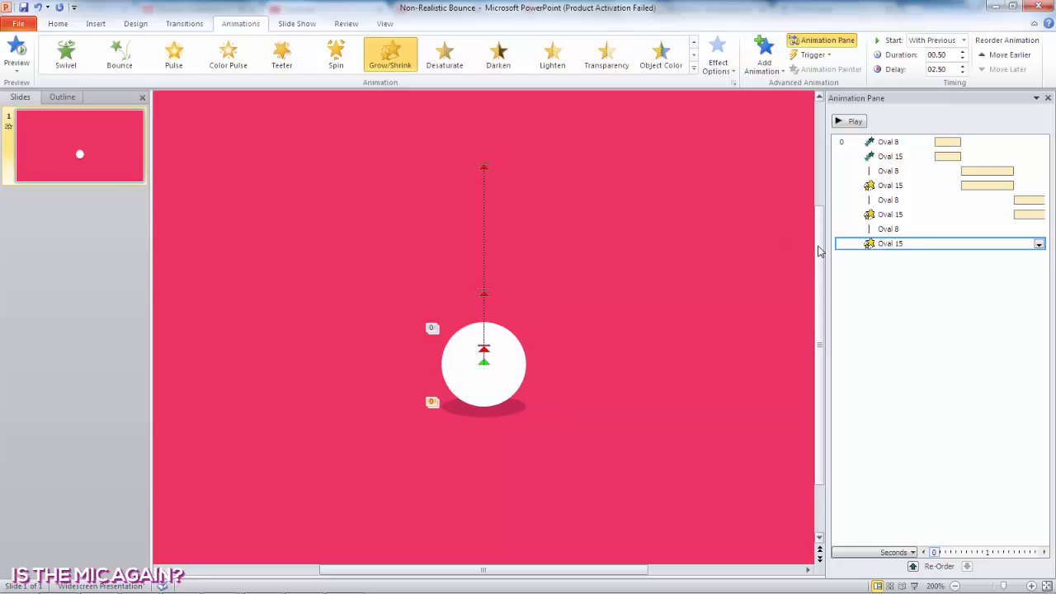
Widen the animation timeline, shorten the second bounce's path and shadow effect, and retime the third pair to 0.15-second duration and 2.10-second delay.
{"action": "left_click_drag", "start_coordinate": [826, 251], "coordinate": [644, 252]}
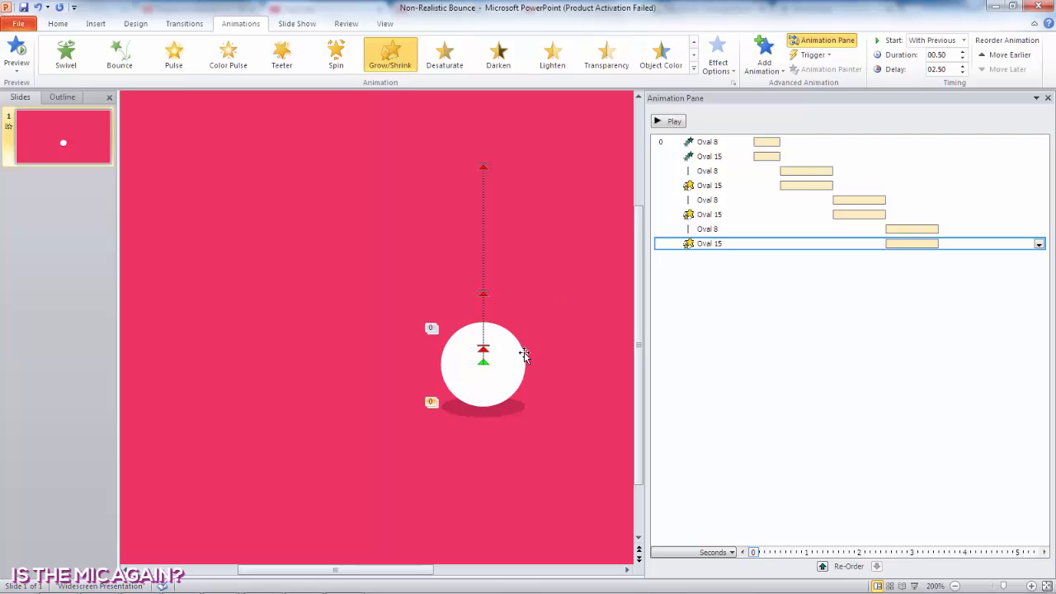
{"action": "left_click", "coordinate": [738, 171]}
{"action": "left_click", "coordinate": [886, 200]}
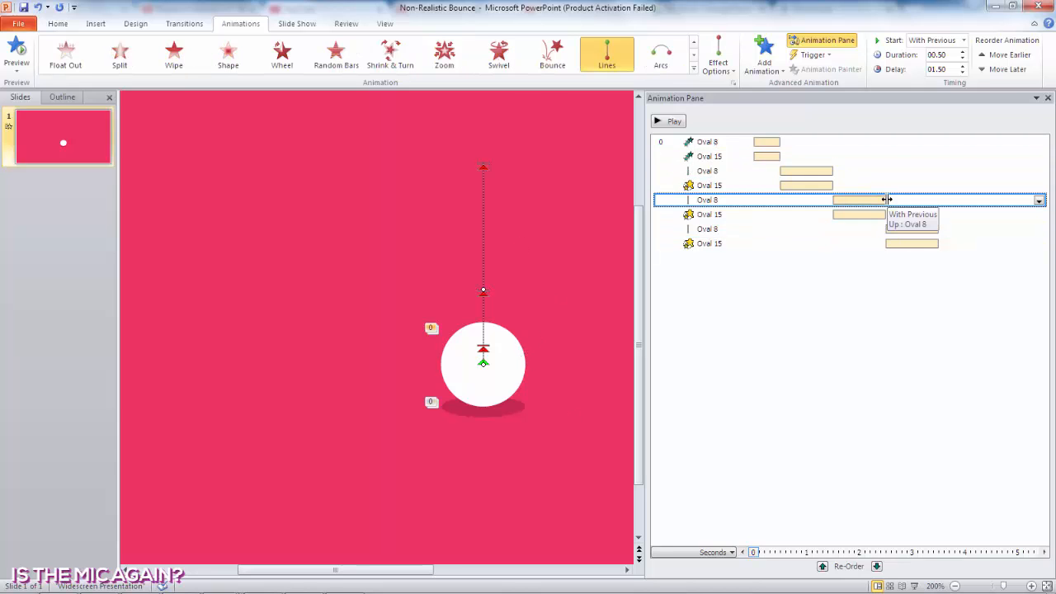
{"action": "left_click_drag", "start_coordinate": [885, 214], "coordinate": [880, 242]}
{"action": "left_click", "coordinate": [917, 229]}
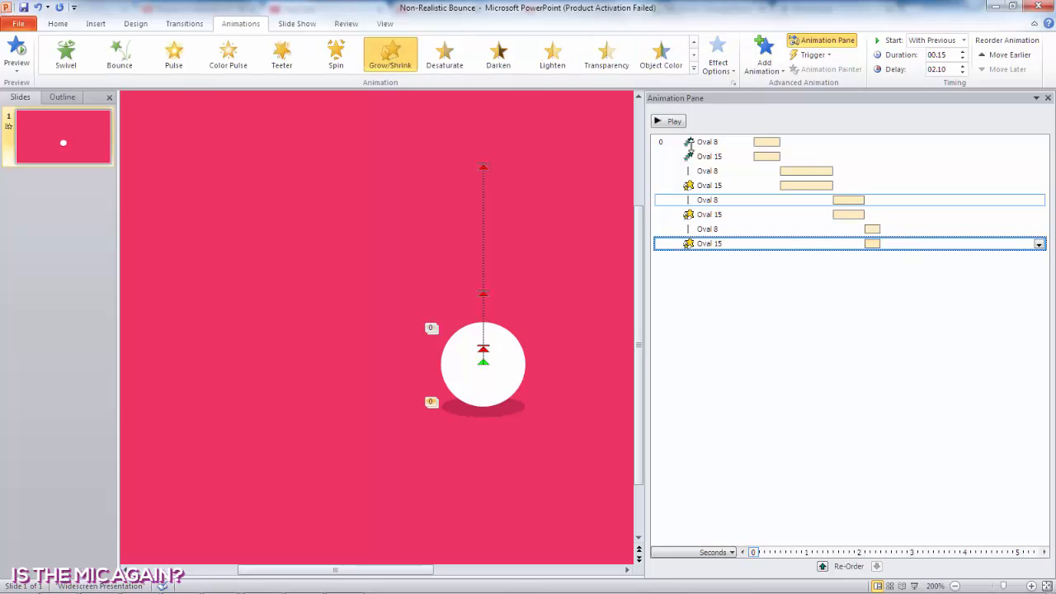
Play the retimed bounce animation and check it in a full-screen slide show.
{"action": "left_click", "coordinate": [669, 122]}
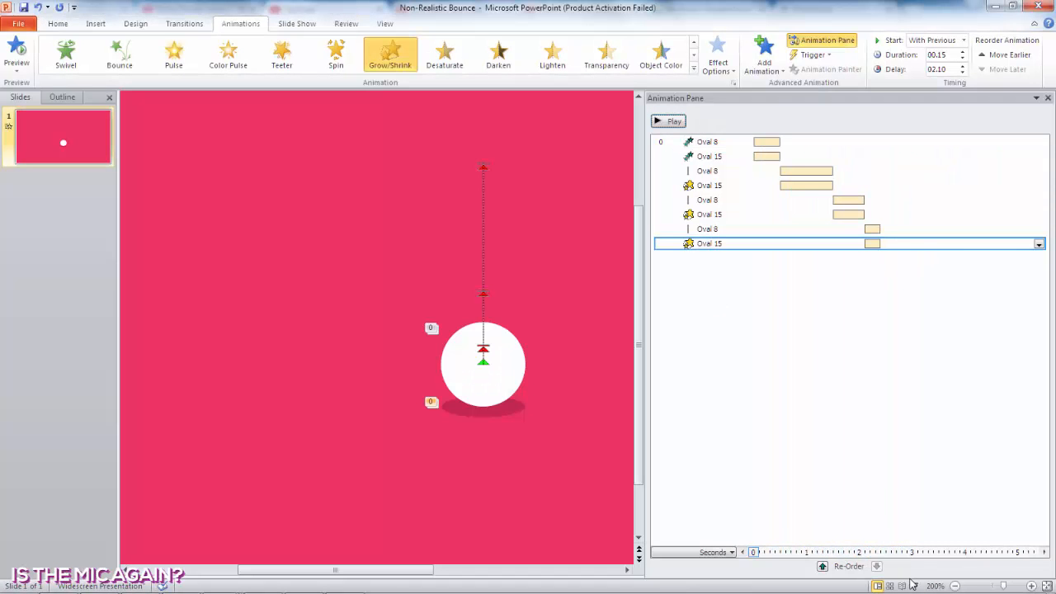
{"action": "left_click", "coordinate": [914, 586]}
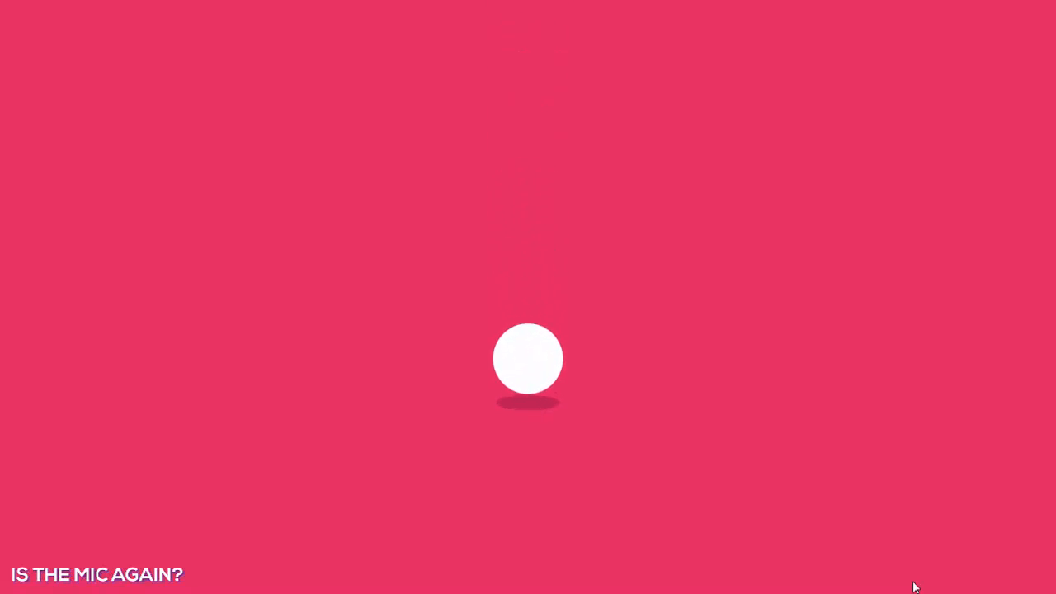
{"action": "key", "text": "Escape"}
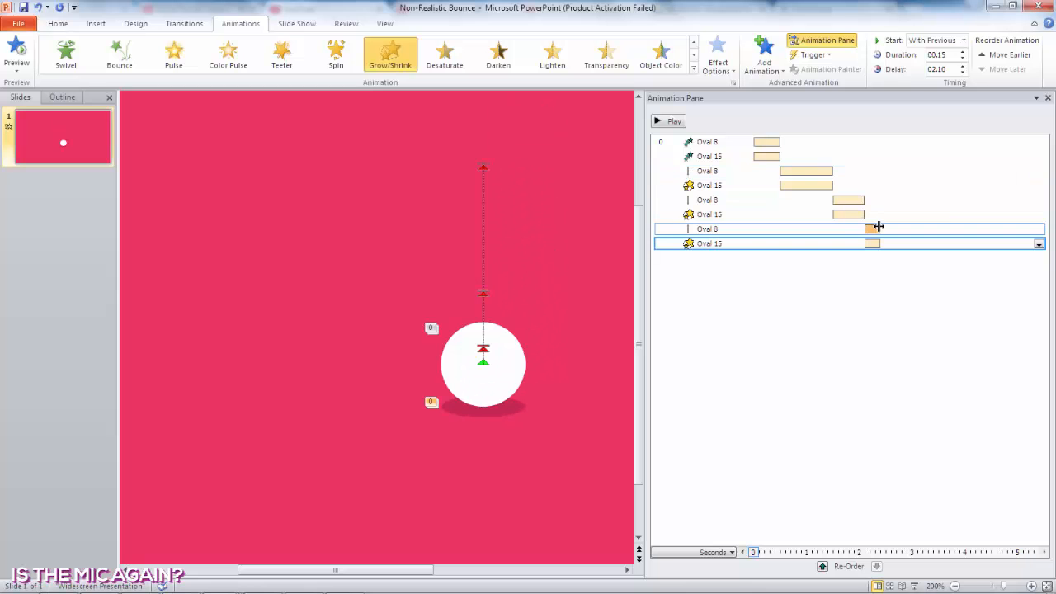
Add a fourth Lines motion path to the ball.
{"action": "left_click", "coordinate": [509, 368]}
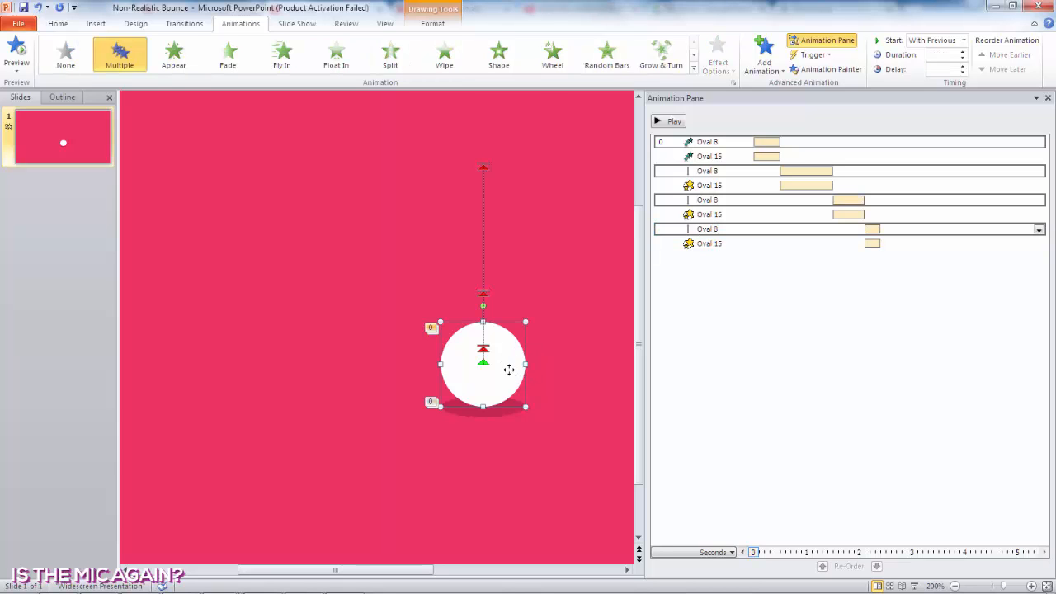
{"action": "scroll", "coordinate": [509, 370], "scroll_direction": "up", "scroll_amount": 5}
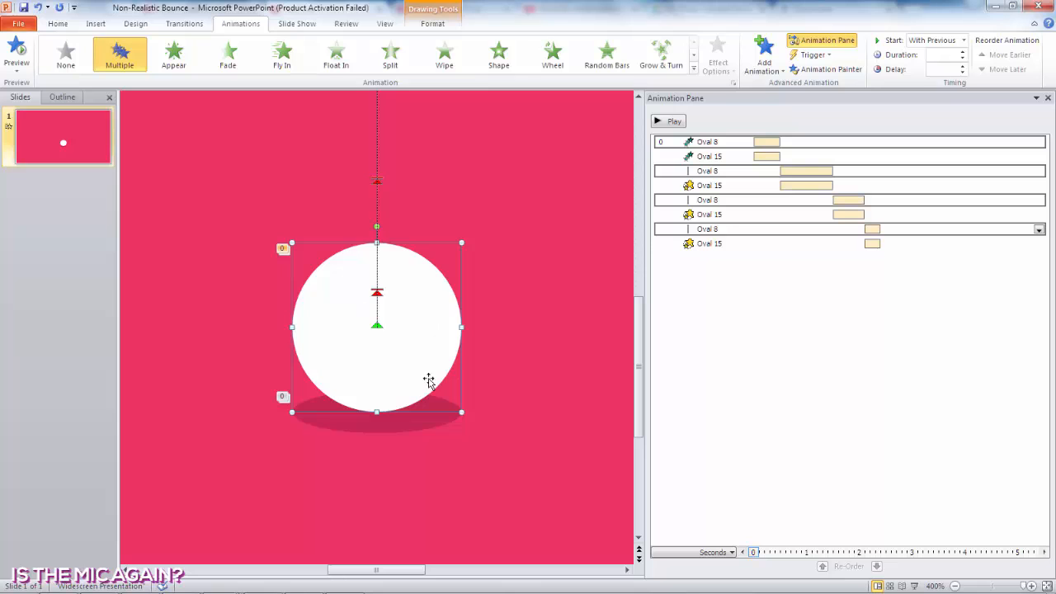
{"action": "left_click", "coordinate": [761, 56]}
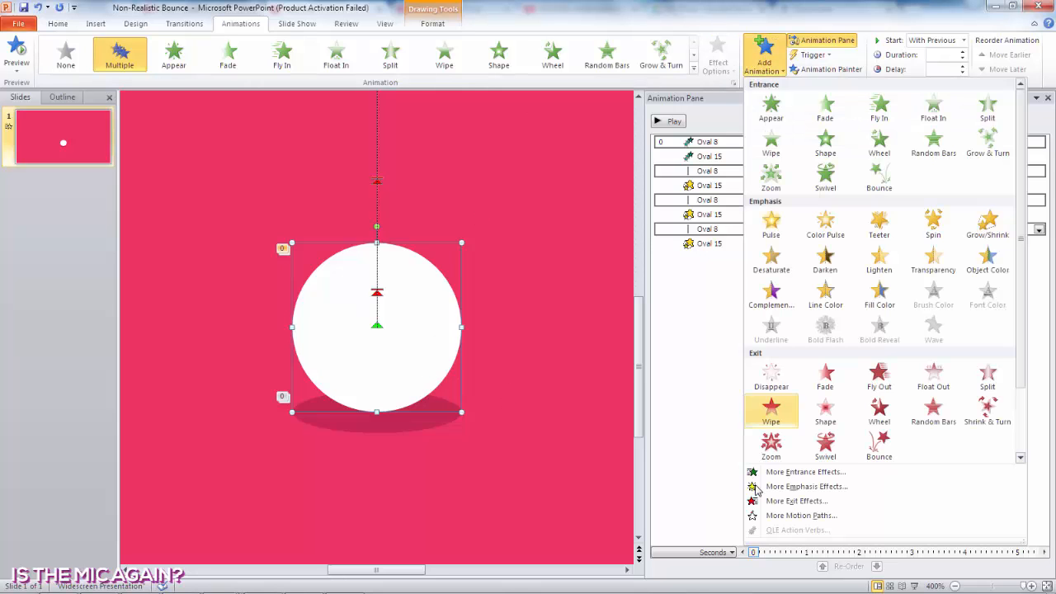
{"action": "scroll", "coordinate": [771, 413], "scroll_direction": "down", "scroll_amount": 2}
{"action": "left_click", "coordinate": [768, 419]}
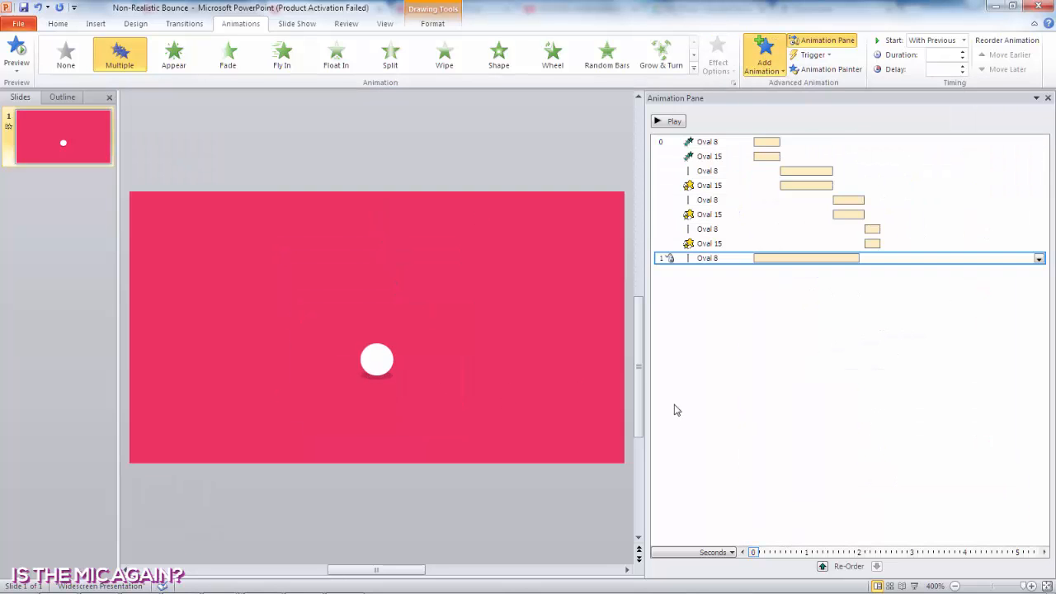
Direct the ball's fourth motion path Up and shorten it to a tiny hop ending below the third path's end point.
{"action": "left_click", "coordinate": [498, 388]}
{"action": "scroll", "coordinate": [493, 379], "scroll_direction": "up", "scroll_amount": 2}
{"action": "scroll", "coordinate": [487, 384], "scroll_direction": "down", "scroll_amount": 5}
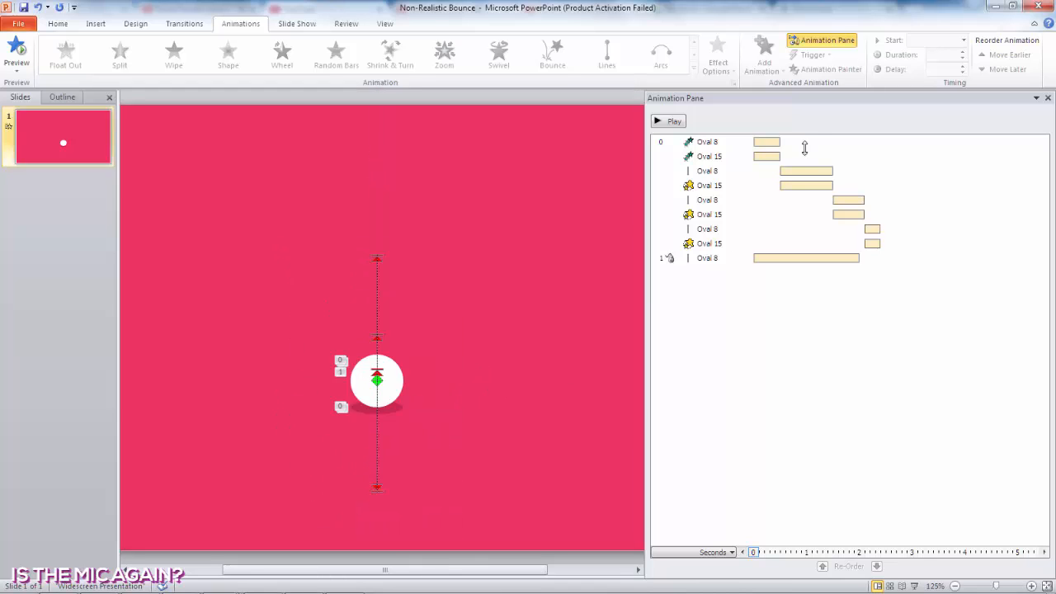
{"action": "left_click", "coordinate": [746, 258]}
{"action": "left_click", "coordinate": [718, 62]}
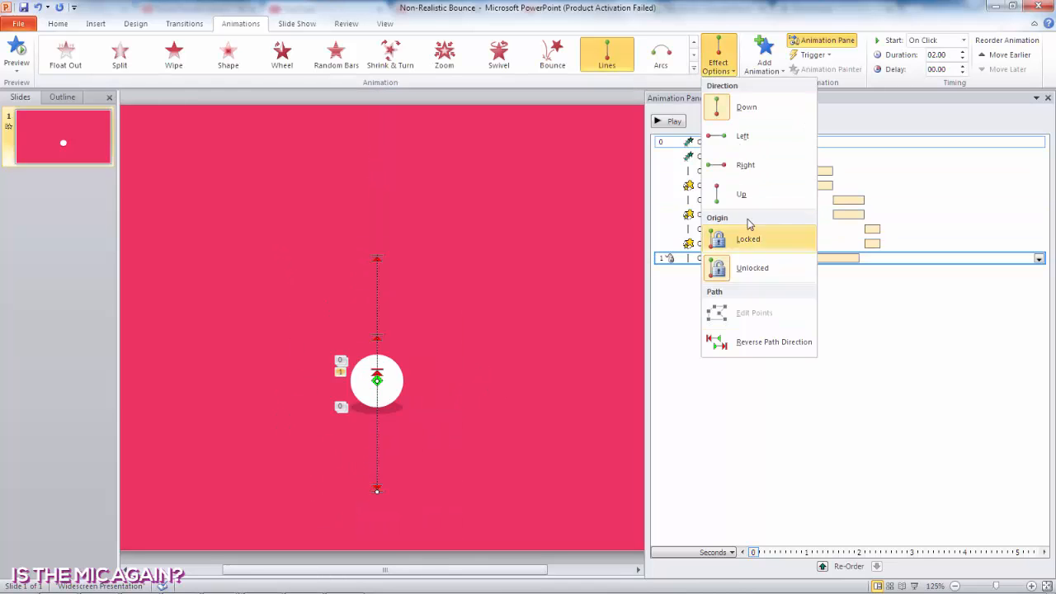
{"action": "left_click", "coordinate": [741, 194]}
{"action": "scroll", "coordinate": [416, 286], "scroll_direction": "up", "scroll_amount": 5}
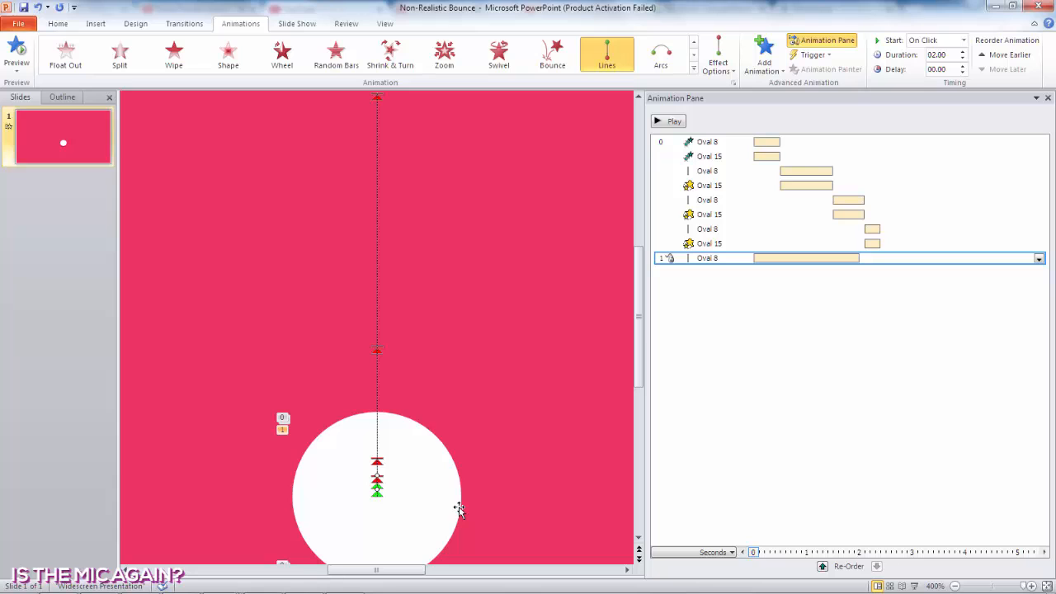
Start the ball's fourth path With Previous, right after the third bounce, with a 2.40-second delay and a 0.10-second duration.
{"action": "left_click", "coordinate": [925, 40]}
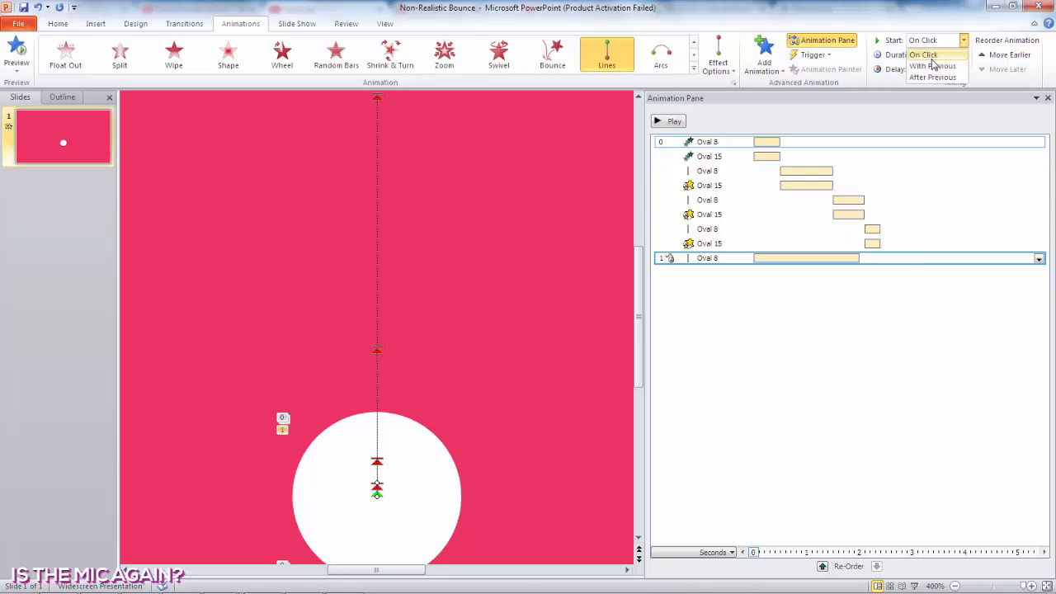
{"action": "left_click", "coordinate": [935, 64]}
{"action": "left_click_drag", "start_coordinate": [879, 259], "coordinate": [898, 263]}
{"action": "left_click_drag", "start_coordinate": [995, 257], "coordinate": [859, 259]}
Give the fourth path no smooth start, a 0.1 sec smooth end and Auto-reverse, and preview the animation.
{"action": "double_click", "coordinate": [858, 259]}
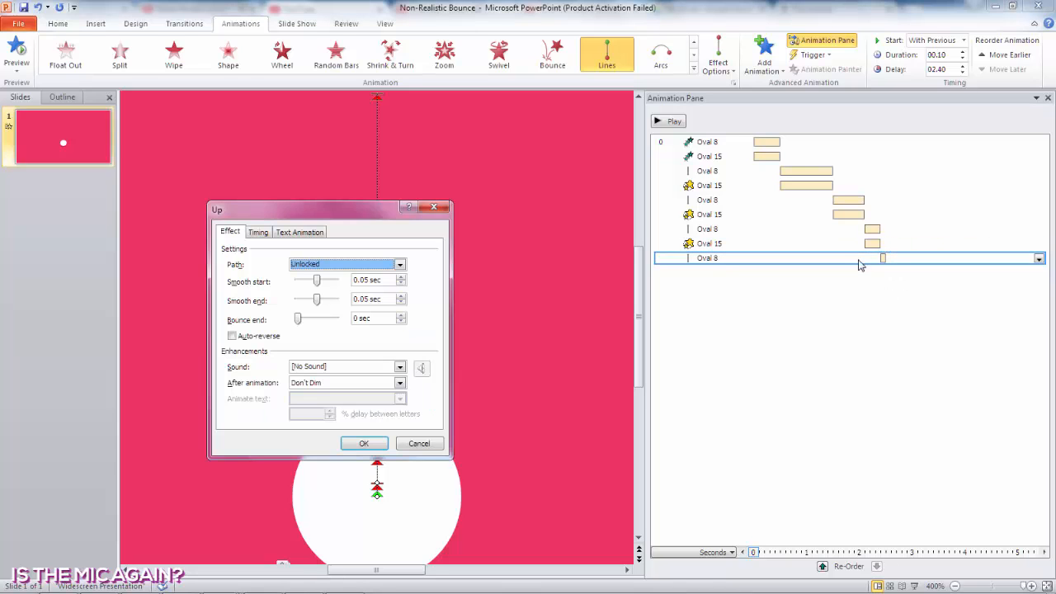
{"action": "left_click_drag", "start_coordinate": [317, 301], "coordinate": [375, 310]}
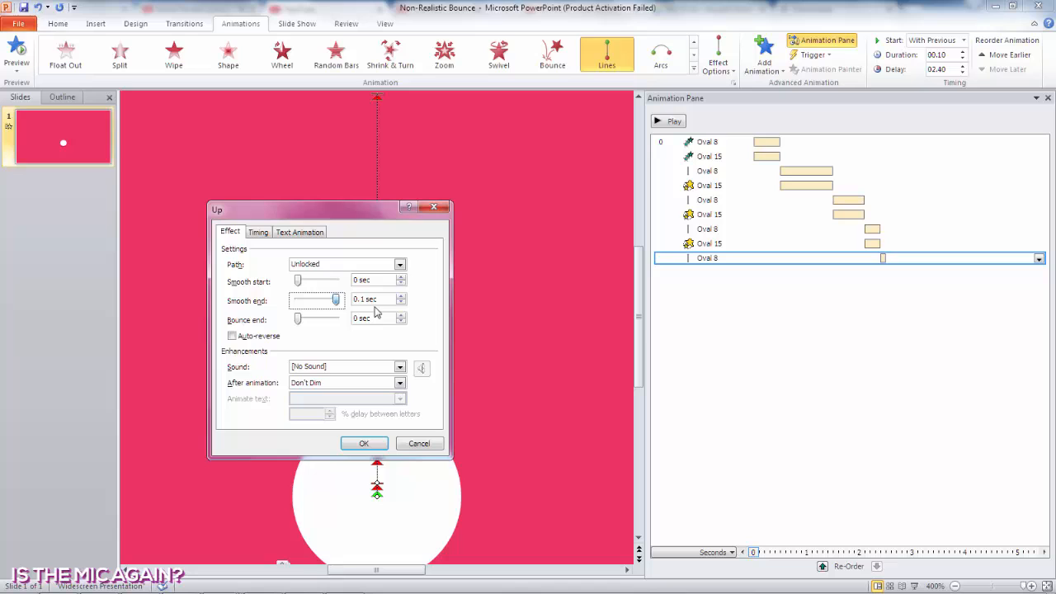
{"action": "left_click", "coordinate": [233, 337]}
{"action": "left_click", "coordinate": [364, 444]}
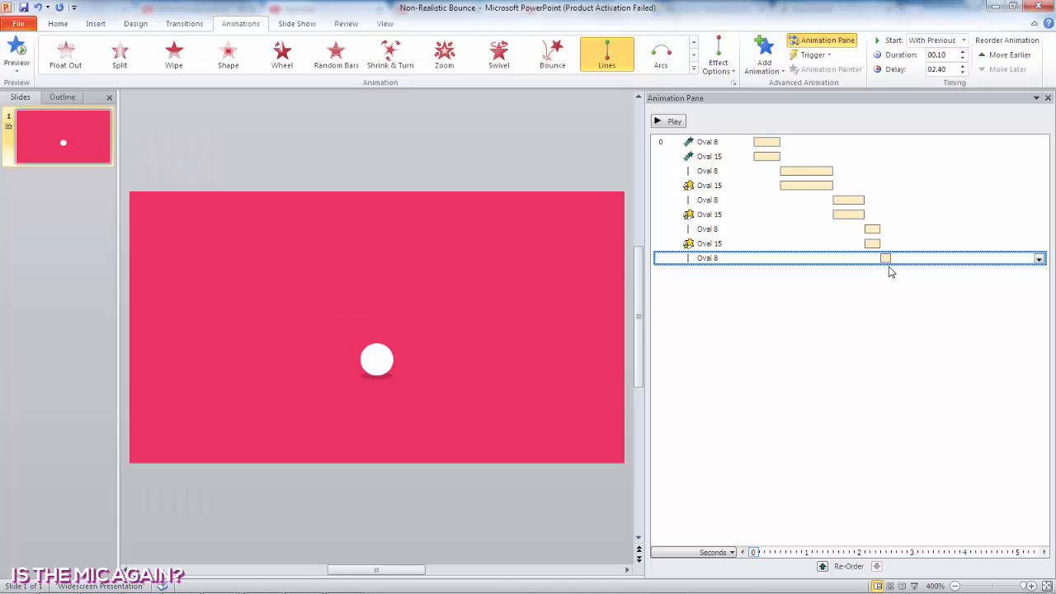
{"action": "left_click", "coordinate": [679, 121]}
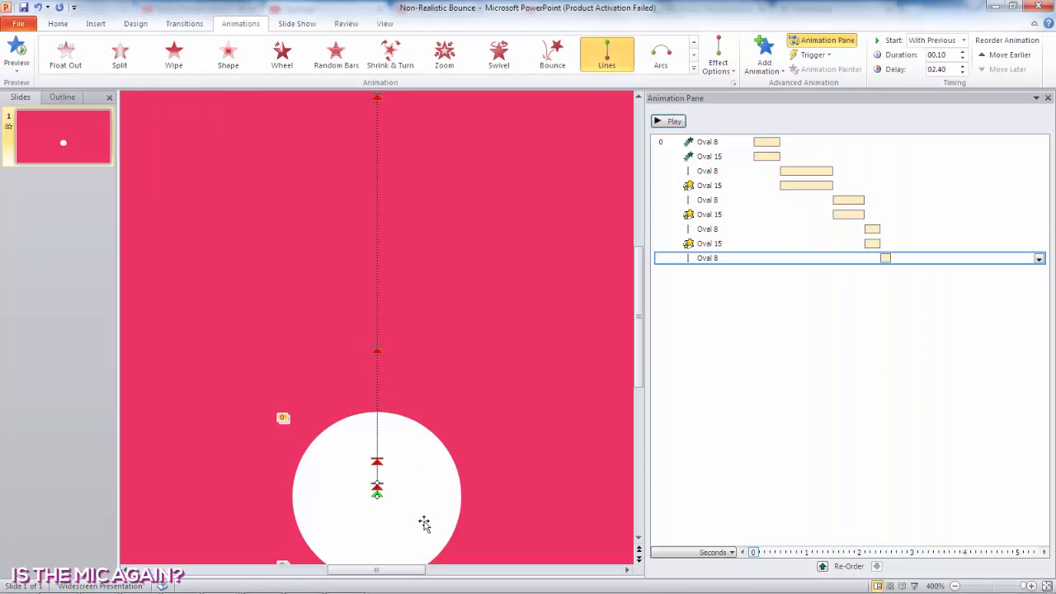
Add a fourth Grow/Shrink to the shadow, starting With Previous with a 0.10-second duration and a 2.40-second delay.
{"action": "scroll", "coordinate": [460, 490], "scroll_direction": "down", "scroll_amount": 2}
{"action": "left_click", "coordinate": [436, 502]}
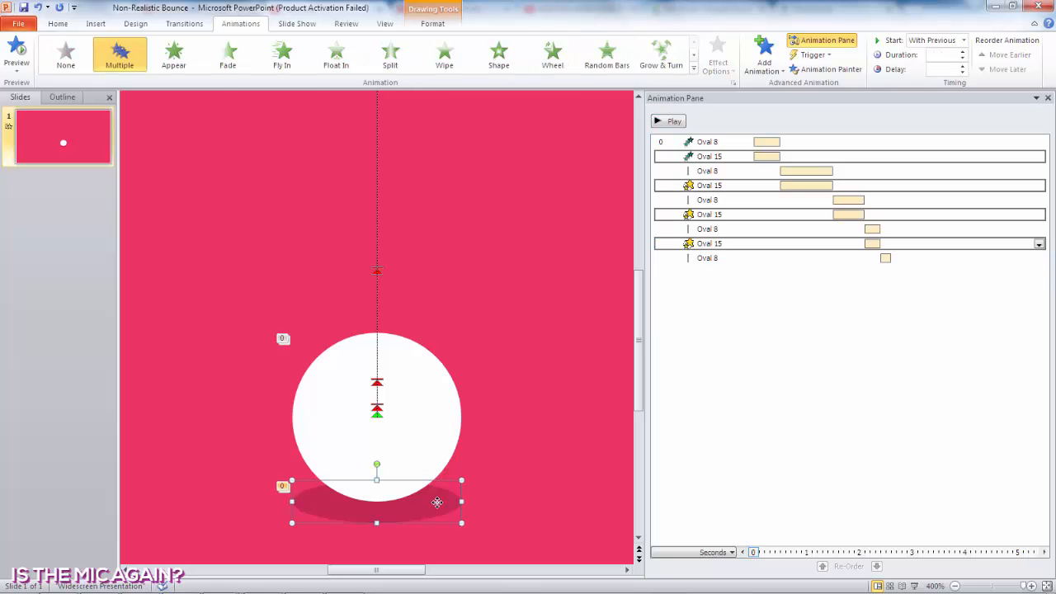
{"action": "left_click", "coordinate": [770, 51]}
{"action": "left_click", "coordinate": [987, 232]}
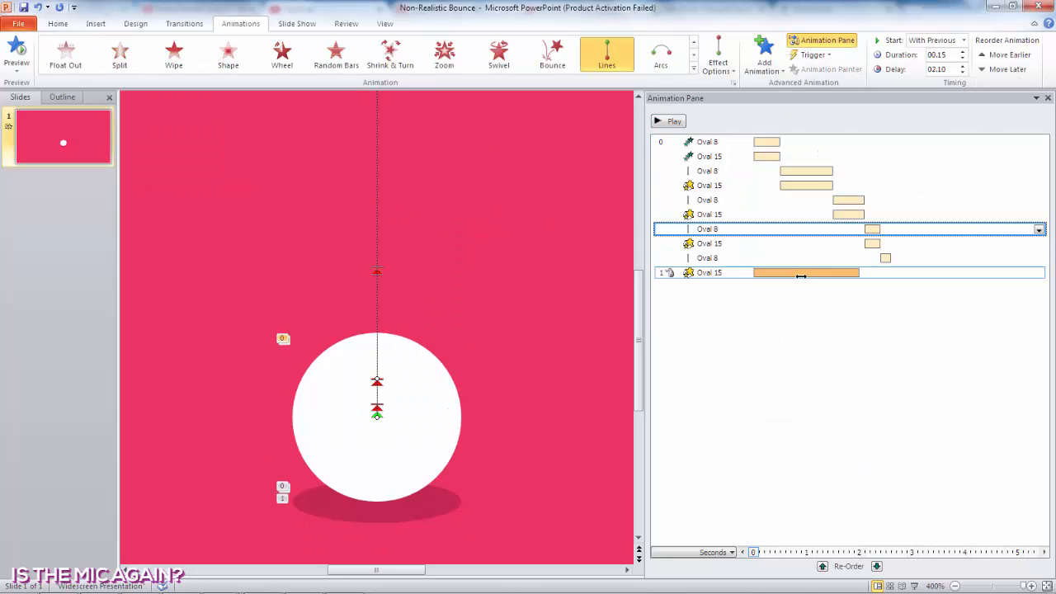
{"action": "left_click", "coordinate": [936, 39]}
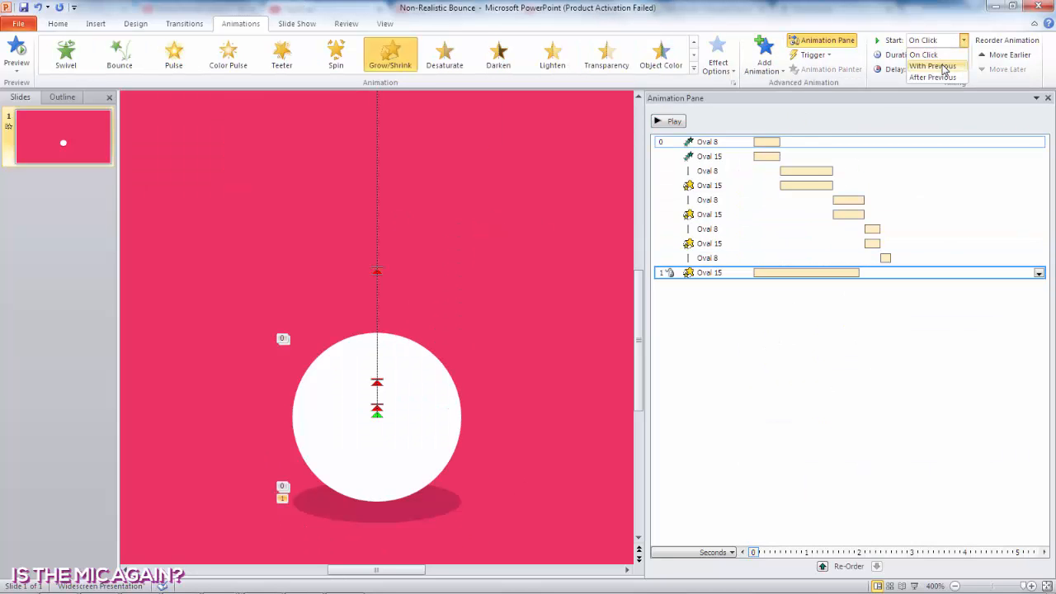
{"action": "left_click", "coordinate": [937, 66]}
{"action": "left_click_drag", "start_coordinate": [985, 272], "coordinate": [842, 271]}
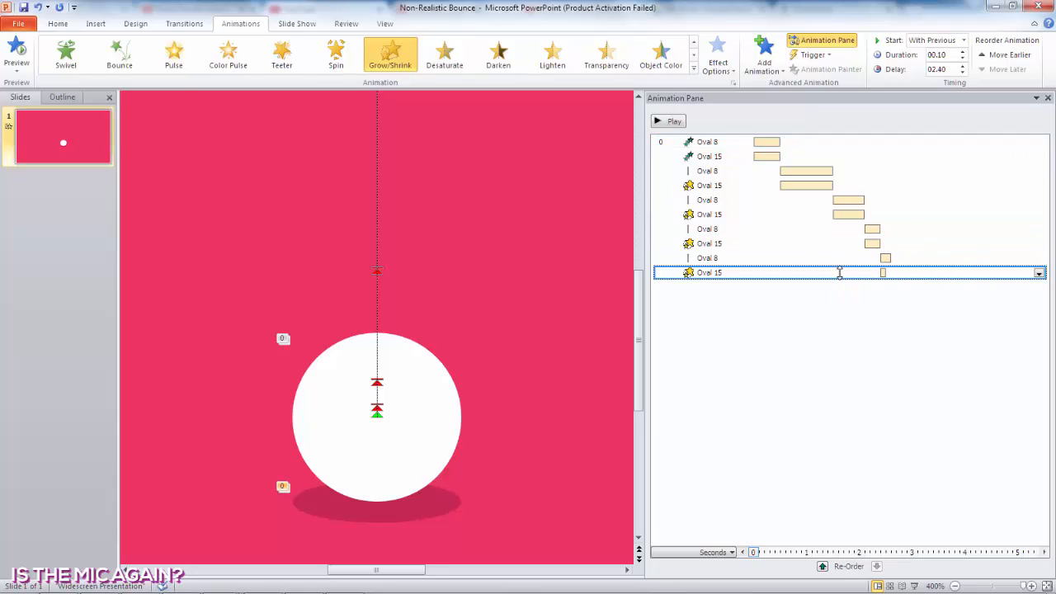
Give the shadow's fourth Grow/Shrink a 97% size, 0.1 sec smooth end and Auto-reverse, and preview the slide show.
{"action": "double_click", "coordinate": [841, 274]}
{"action": "left_click_drag", "start_coordinate": [298, 301], "coordinate": [317, 305]}
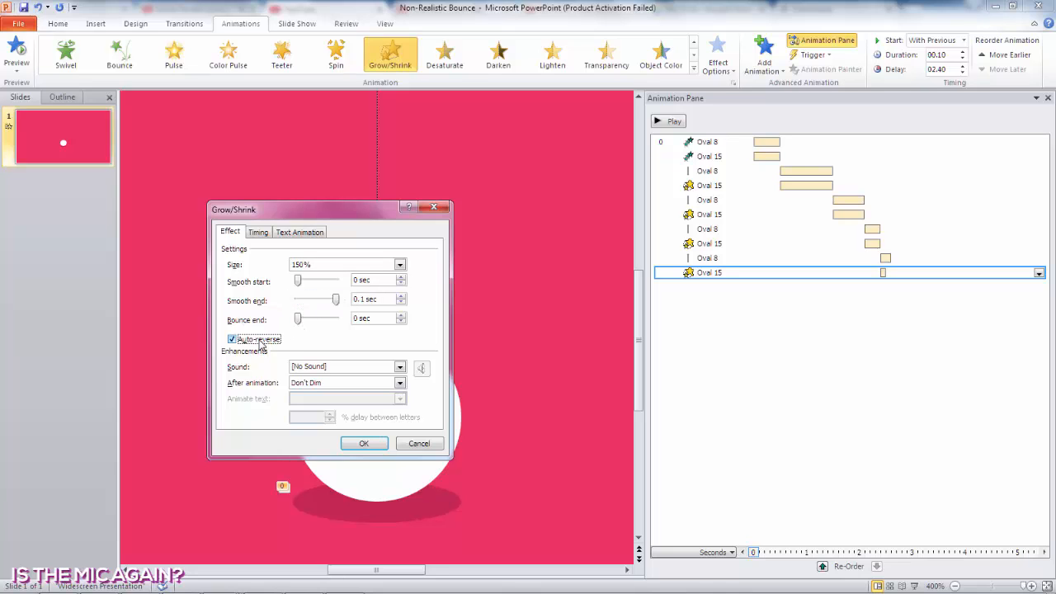
{"action": "left_click", "coordinate": [322, 269]}
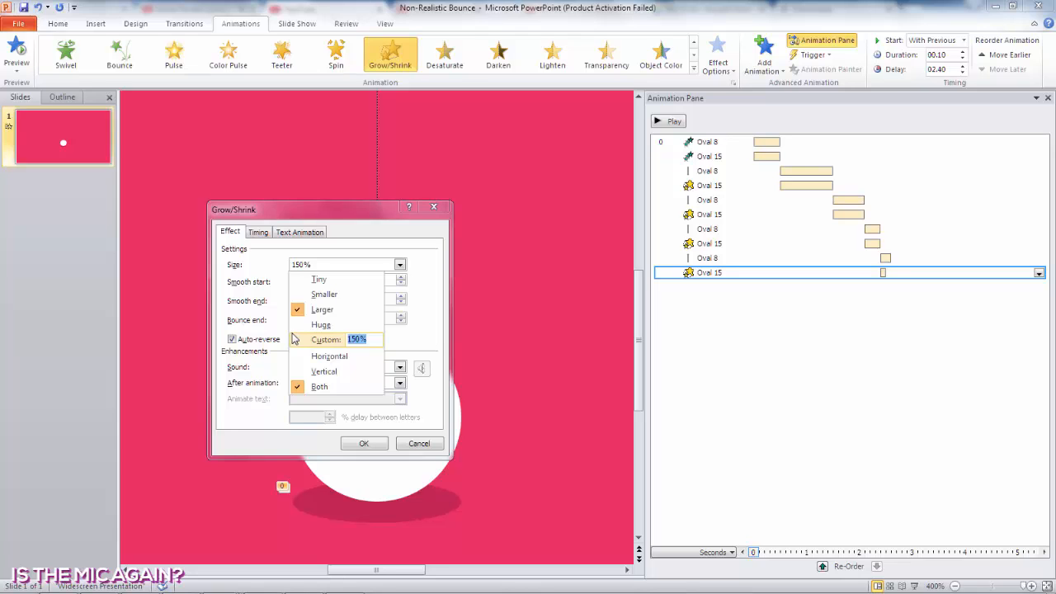
{"action": "key", "text": "Return"}
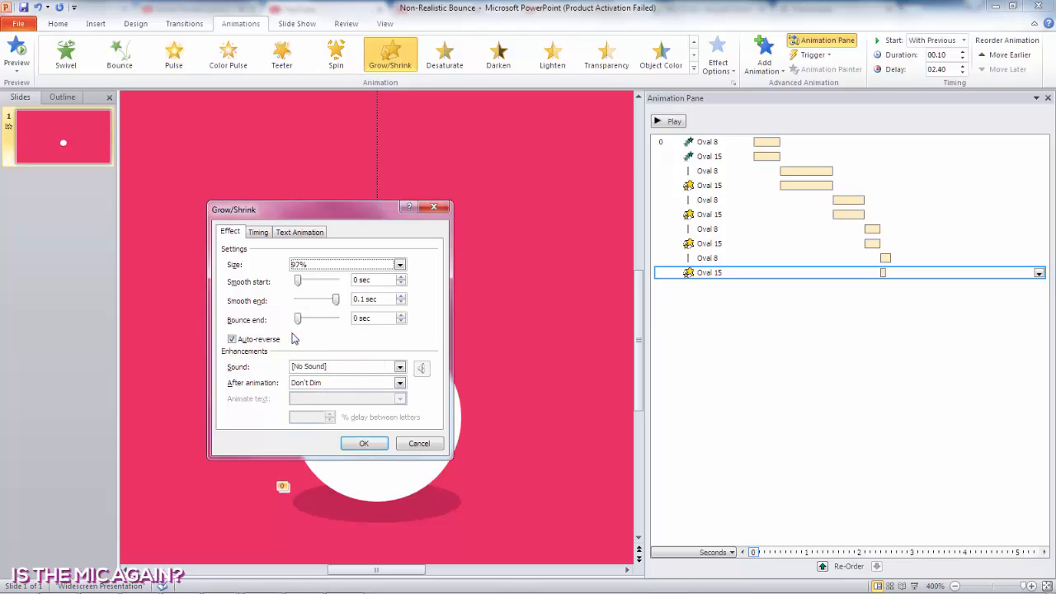
{"action": "left_click", "coordinate": [364, 444]}
{"action": "key", "text": "F5"}
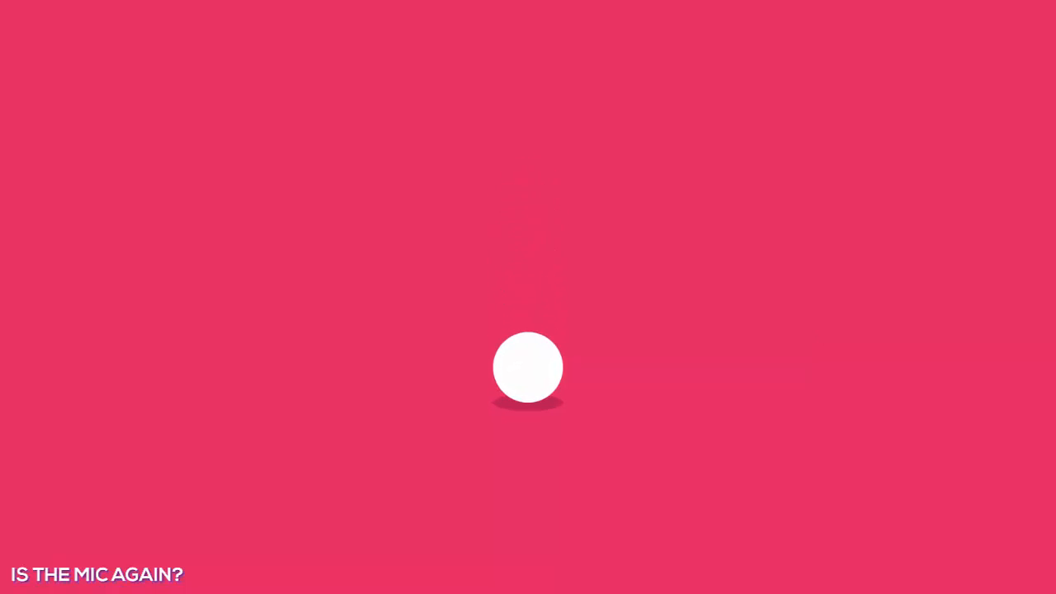
{"action": "key", "text": "Escape"}
Draw a square of about 0.58" beside the ball.
{"action": "scroll", "coordinate": [490, 363], "scroll_direction": "down", "scroll_amount": 5}
{"action": "scroll", "coordinate": [427, 344], "scroll_direction": "up", "scroll_amount": 2}
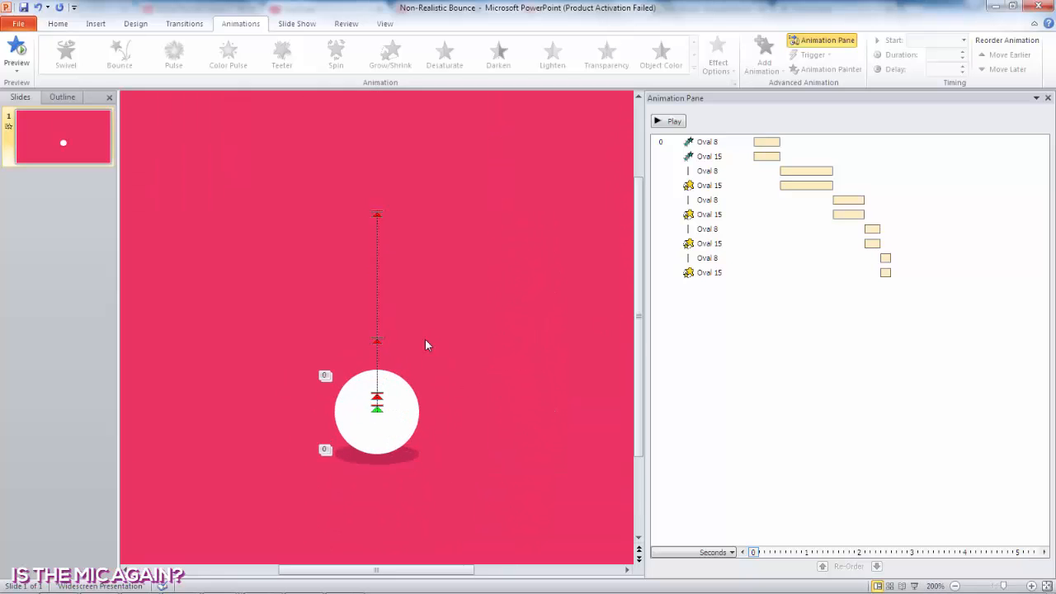
{"action": "scroll", "coordinate": [403, 313], "scroll_direction": "down", "scroll_amount": 2}
{"action": "scroll", "coordinate": [411, 300], "scroll_direction": "up", "scroll_amount": 2}
{"action": "left_click", "coordinate": [96, 24]}
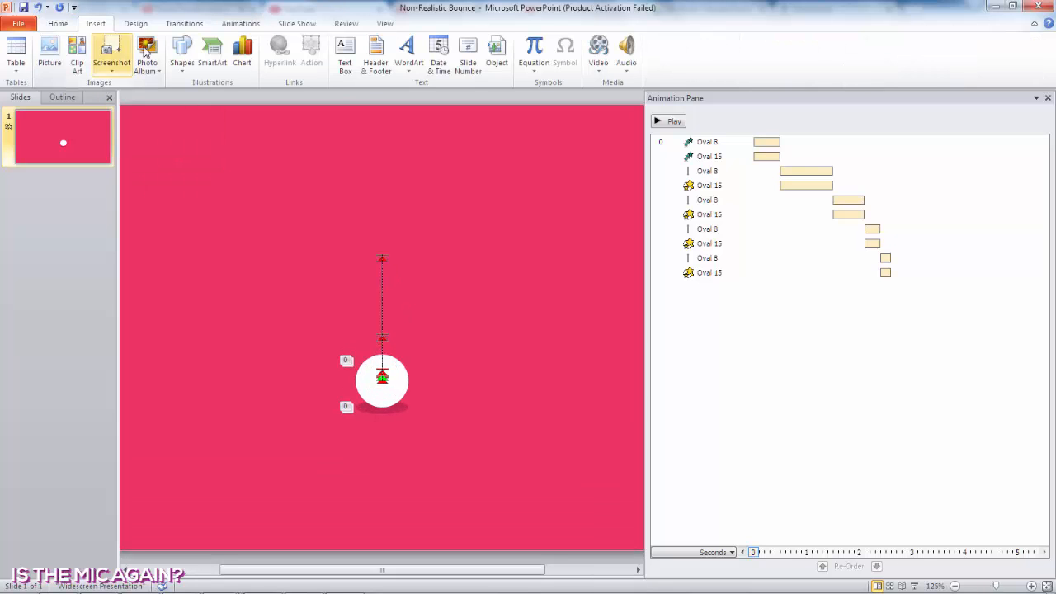
{"action": "left_click", "coordinate": [182, 54]}
{"action": "left_click", "coordinate": [218, 98]}
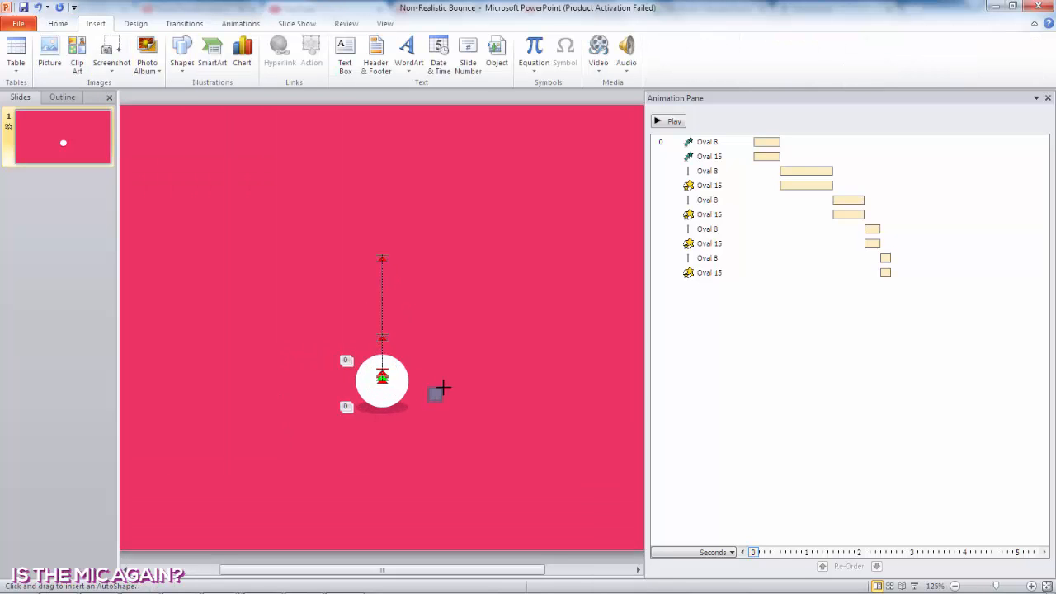
{"action": "left_click_drag", "start_coordinate": [443, 388], "coordinate": [474, 364]}
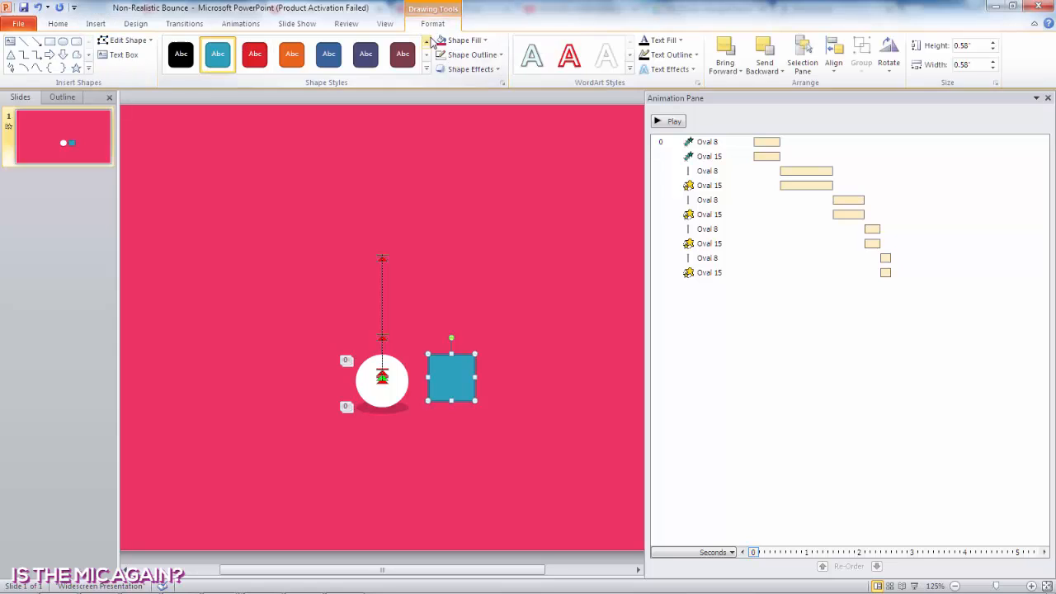
Fill the square with white and lower it to line up with the ball's base.
{"action": "left_click", "coordinate": [445, 41]}
{"action": "left_click", "coordinate": [440, 67]}
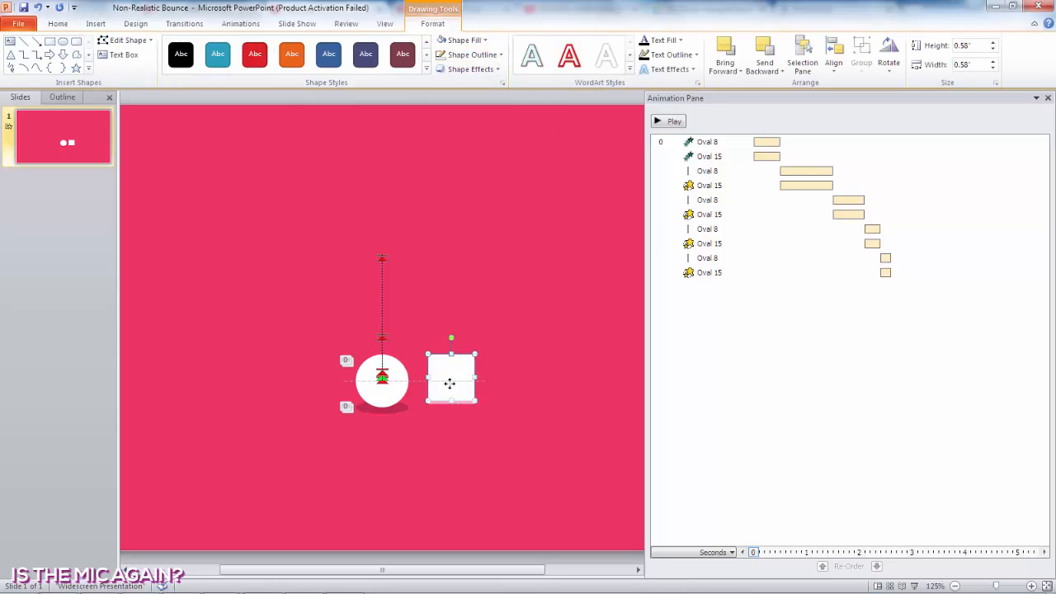
{"action": "left_click_drag", "start_coordinate": [450, 384], "coordinate": [453, 389]}
{"action": "left_click", "coordinate": [486, 333]}
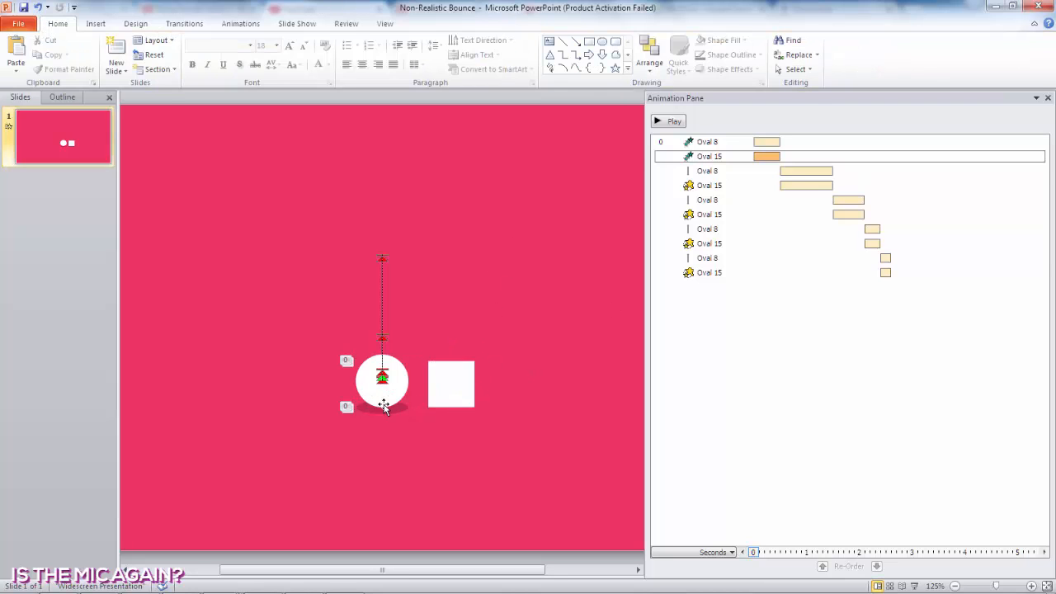
Copy all of the ball's animations onto the square with Animation Painter and preview them.
{"action": "left_click", "coordinate": [383, 404]}
{"action": "left_click", "coordinate": [242, 25]}
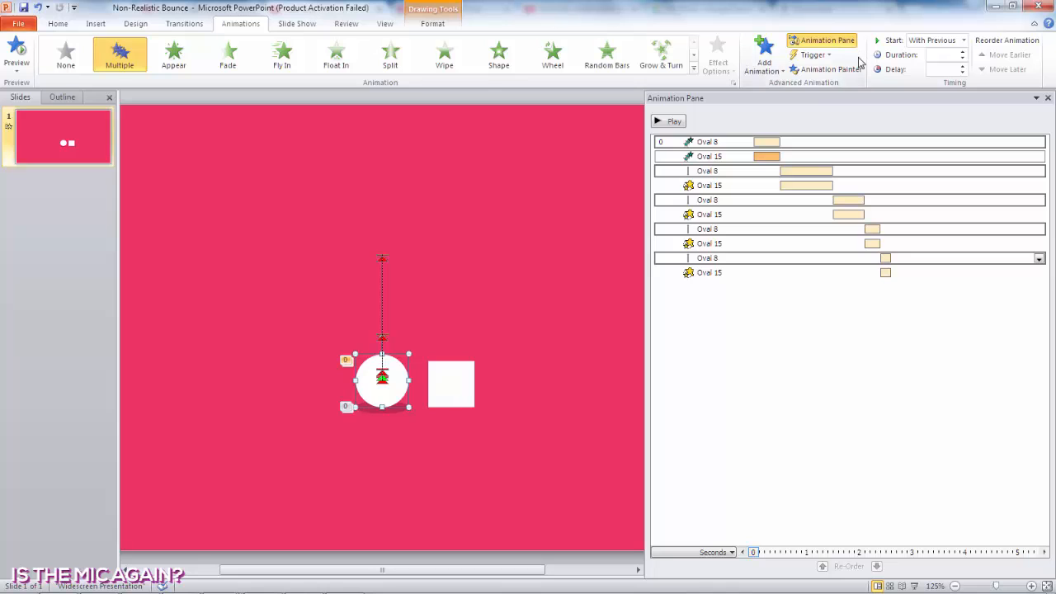
{"action": "left_click", "coordinate": [830, 70]}
{"action": "left_click", "coordinate": [438, 387]}
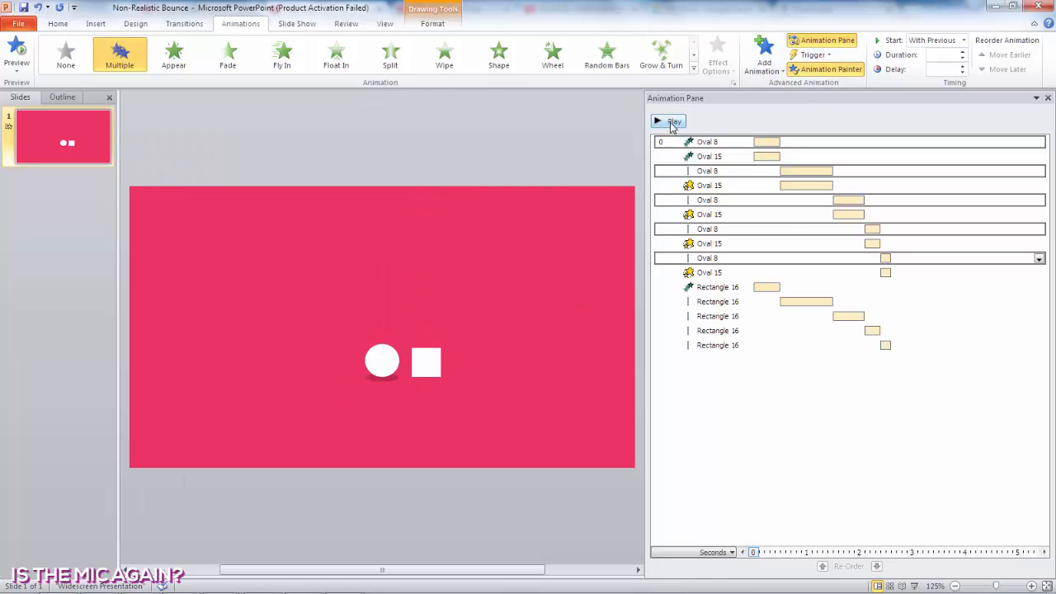
Duplicate the ball's animated shadow under the square, send the copy behind the square, and play the animation.
{"action": "left_click", "coordinate": [392, 413]}
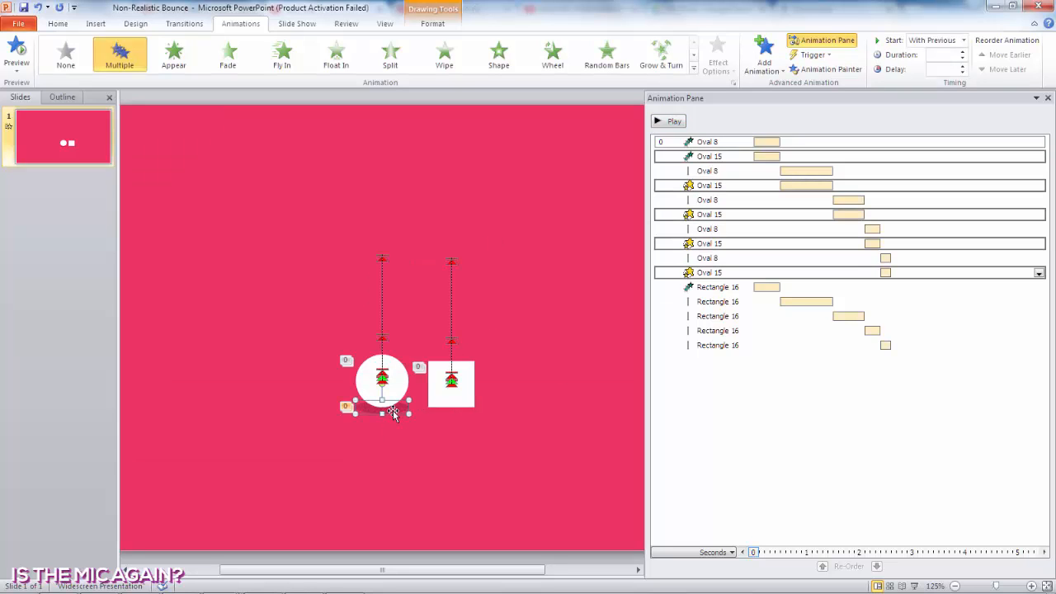
{"action": "left_click", "coordinate": [467, 406]}
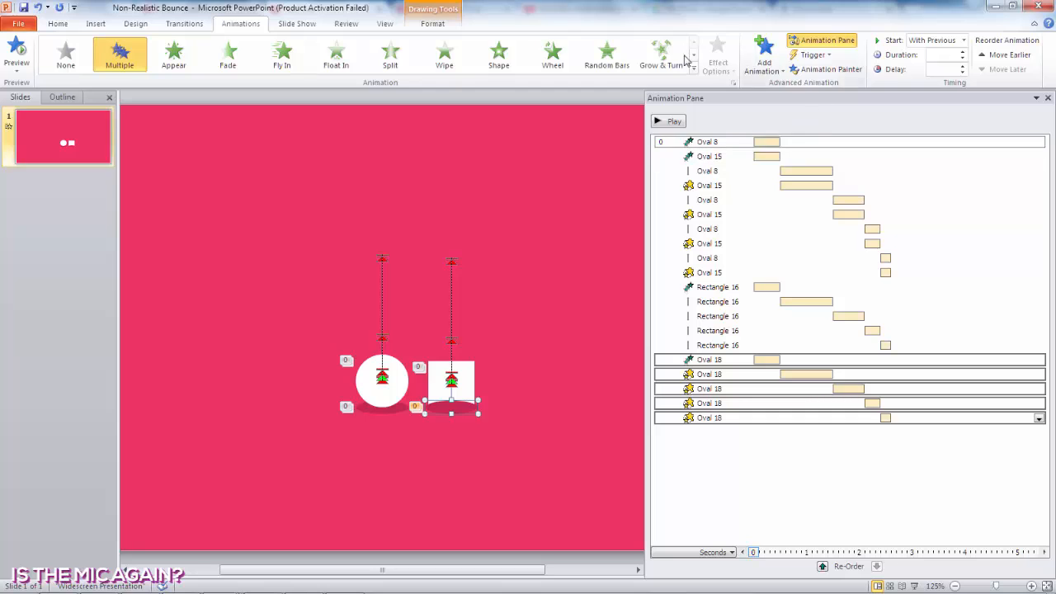
{"action": "left_click", "coordinate": [432, 23]}
{"action": "left_click", "coordinate": [772, 80]}
{"action": "left_click", "coordinate": [785, 100]}
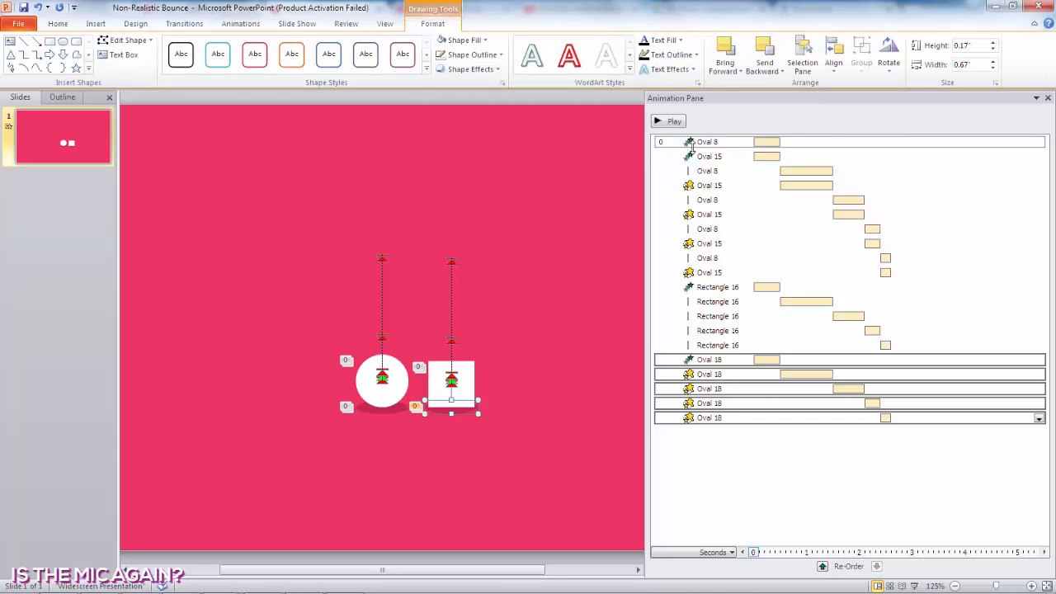
{"action": "left_click", "coordinate": [671, 122]}
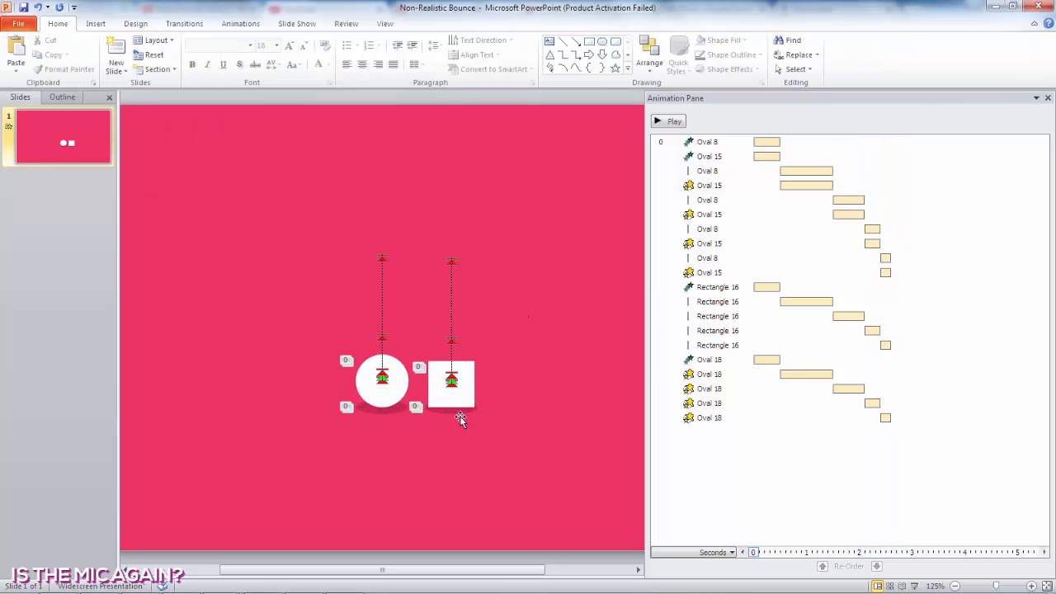
Change the square's shadow from an oval to a rectangle and run the slide show.
{"action": "left_click", "coordinate": [124, 39]}
{"action": "mouse_move", "coordinate": [141, 60]}
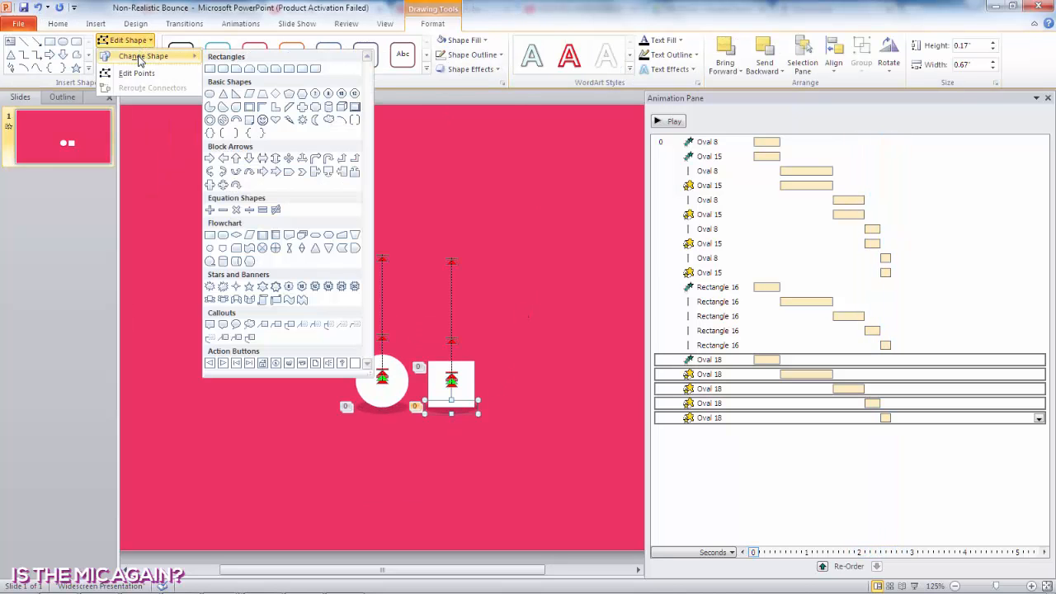
{"action": "left_click", "coordinate": [211, 69]}
{"action": "key", "text": "F5"}
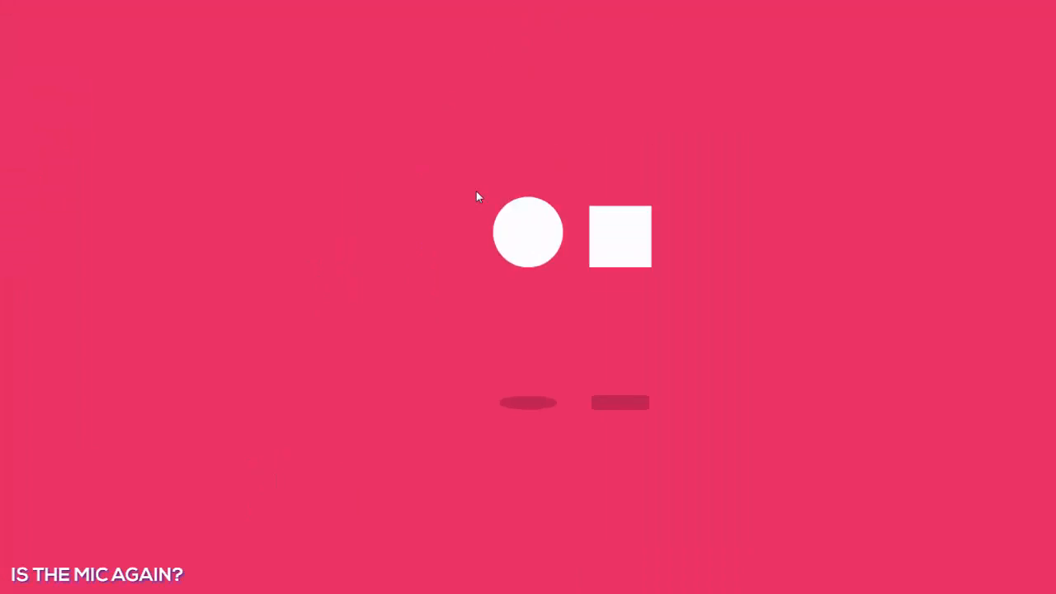